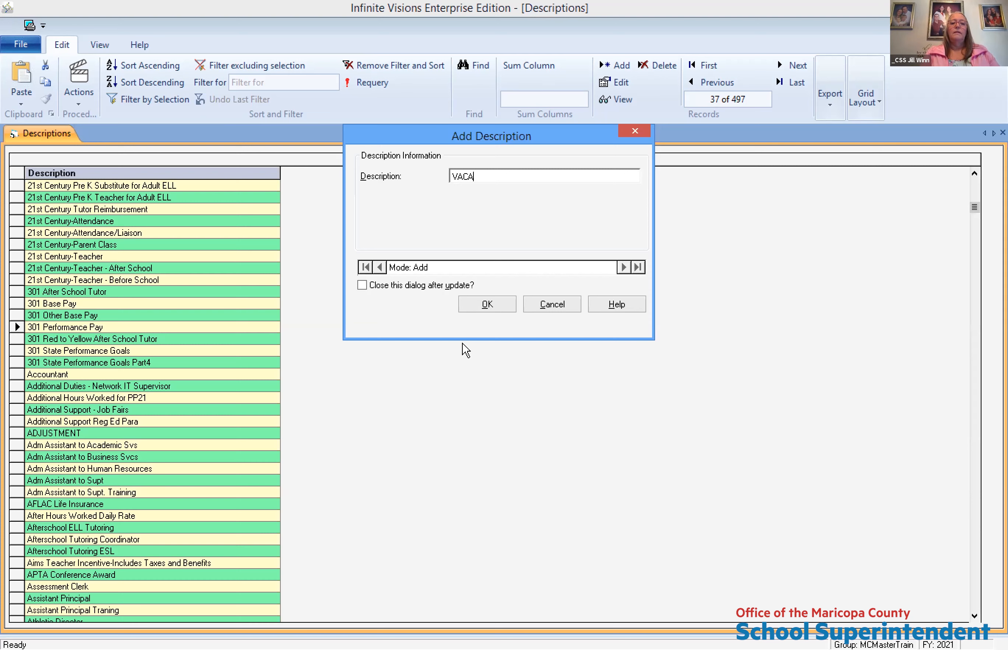
Submit VACATION PAYOUT as a new description and dismiss the 'already on file' warning
text(OUT)
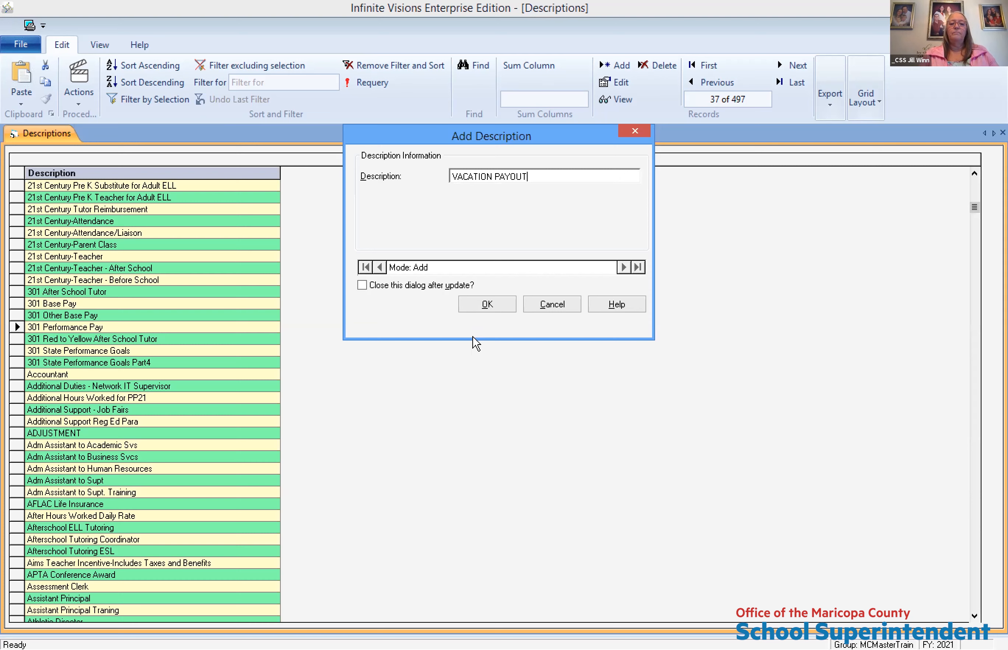
click(498, 303)
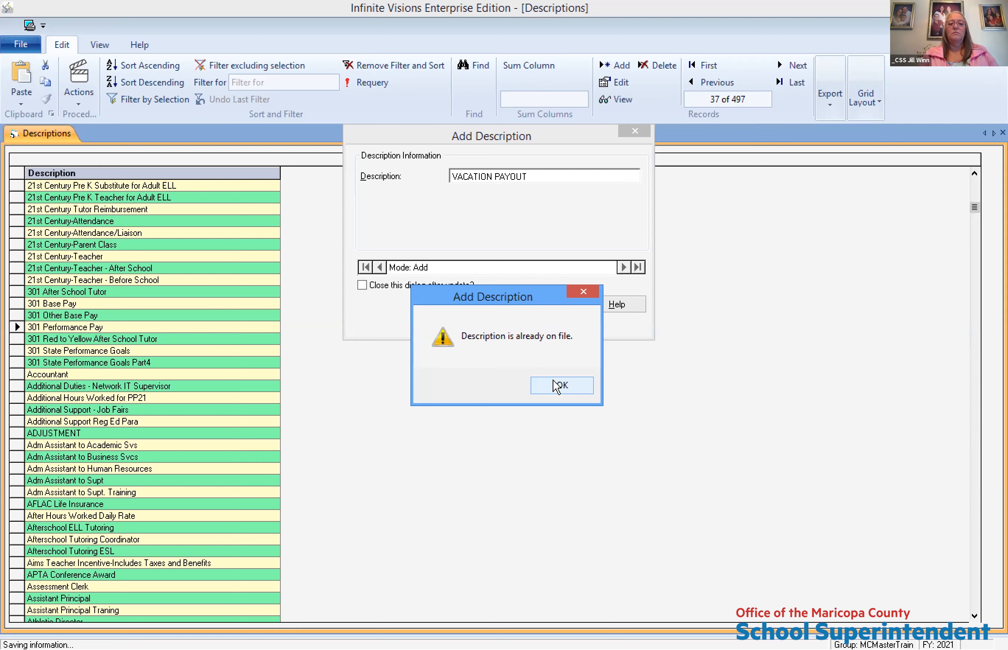
key(Return)
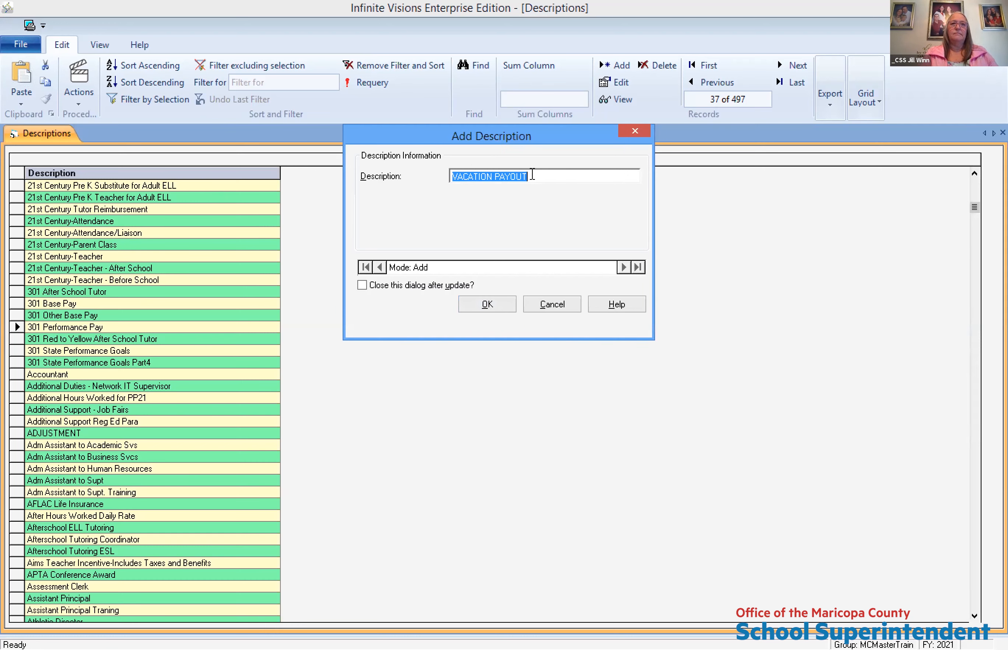
Enter EPSL PAYOUT as the description instead, correcting the typo, and submit it
text(EP)
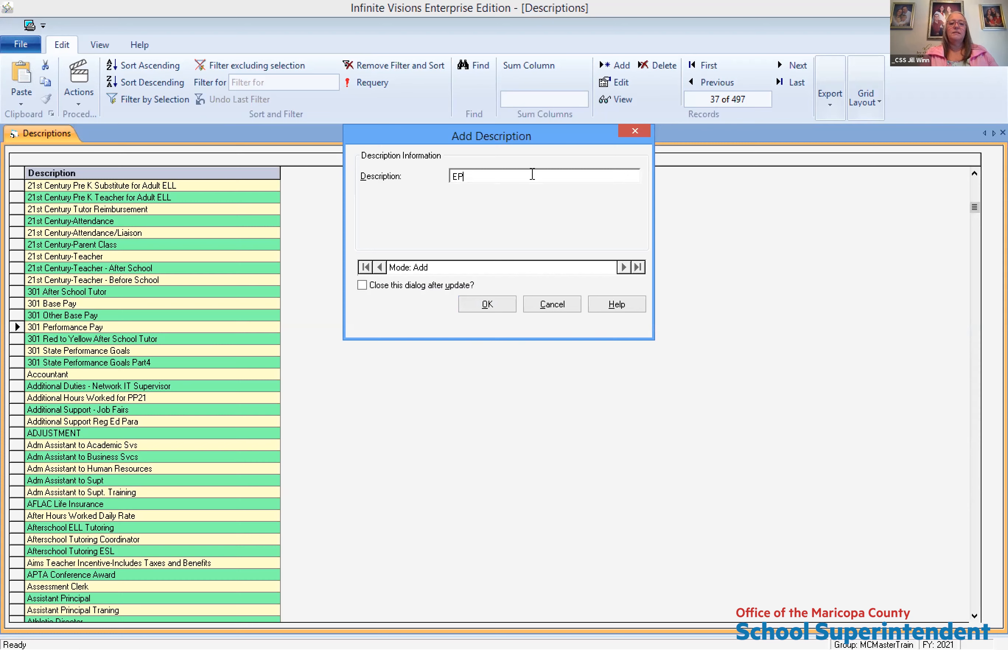
text(SL PAYOUR)
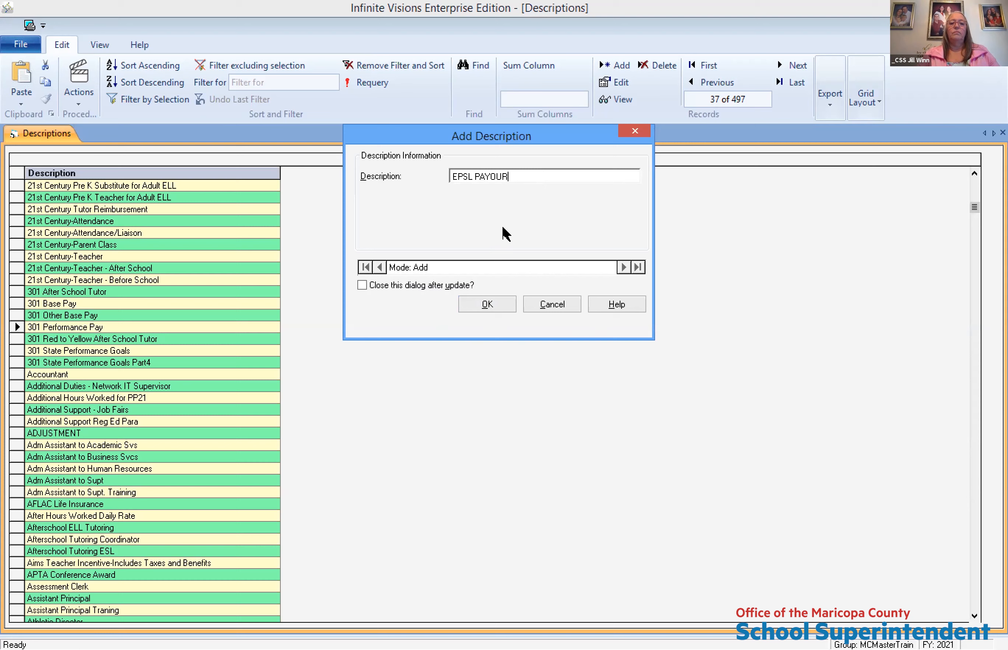
key(BackSpace)
text(T)
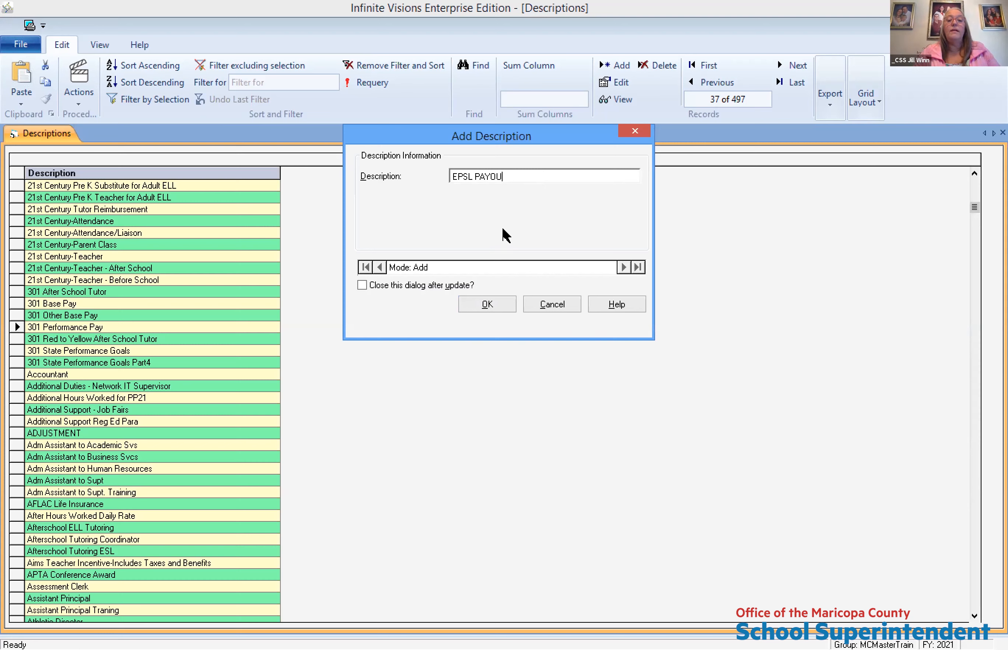
click(489, 306)
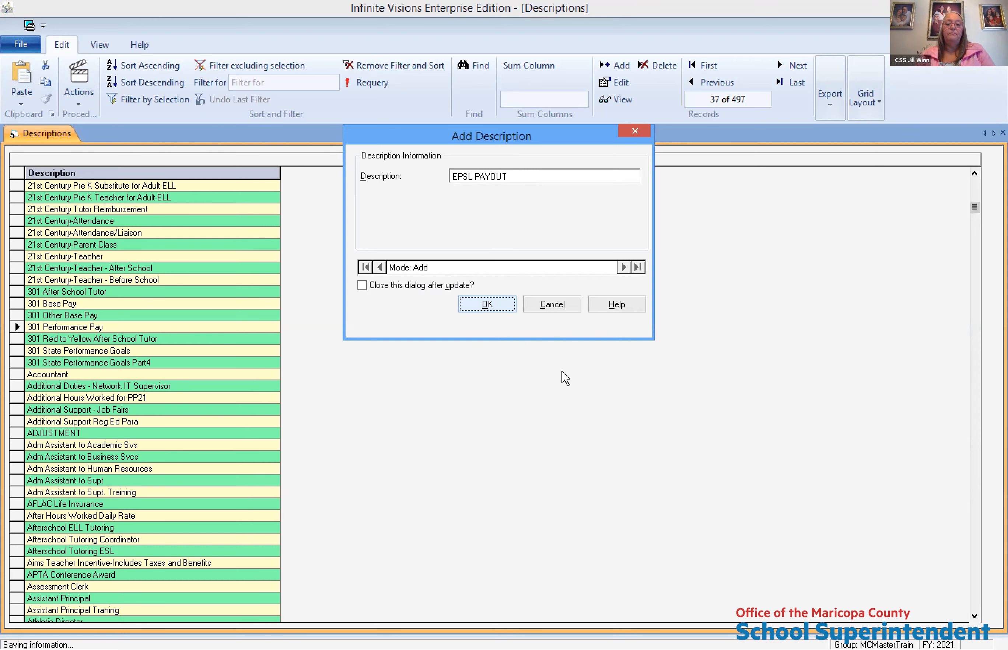
Cancel the new description and scroll the Descriptions list down to LEAVE PAYOUT
click(564, 381)
click(563, 308)
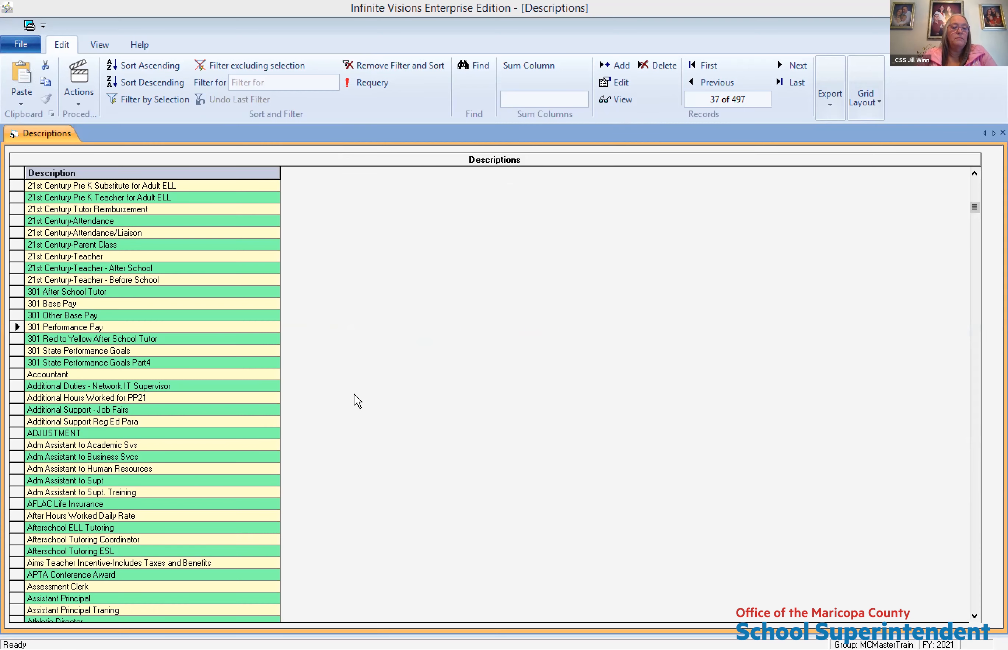
scroll(357, 401, down, 20)
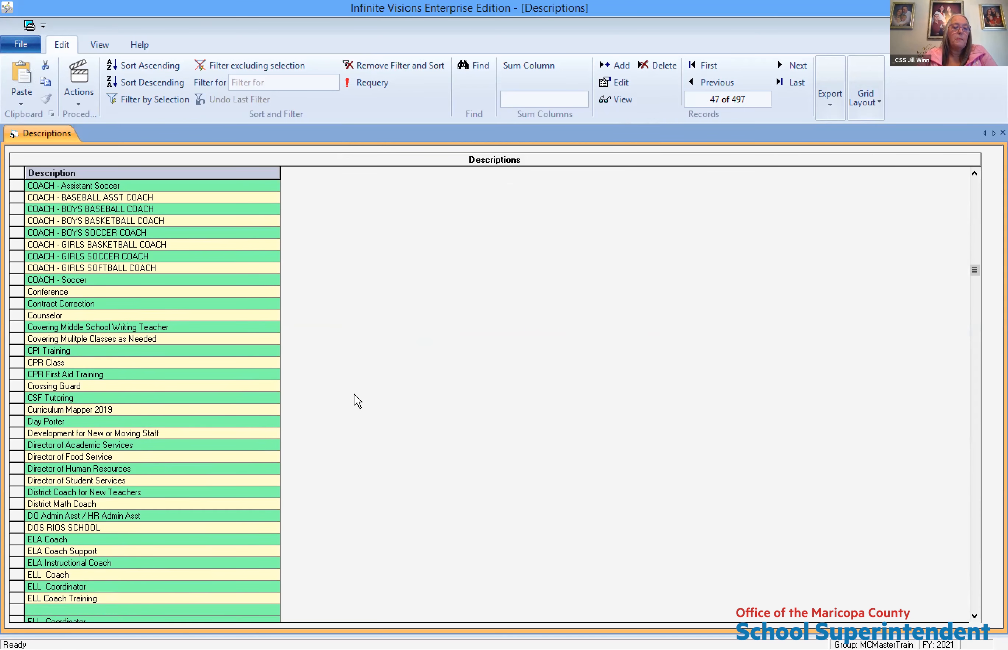
scroll(357, 402, down, 6)
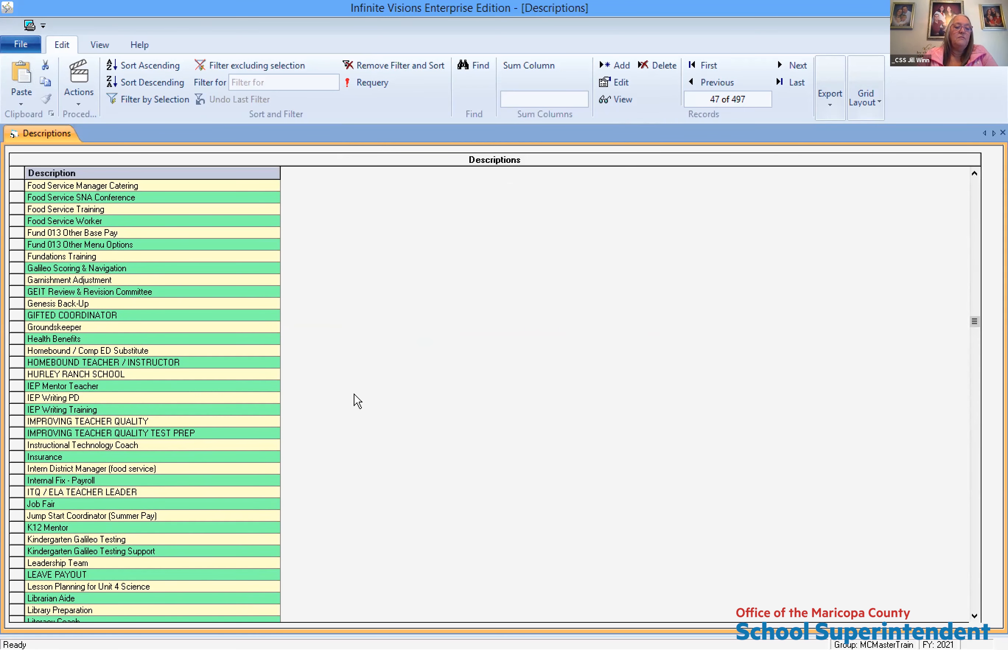
scroll(357, 401, down, 3)
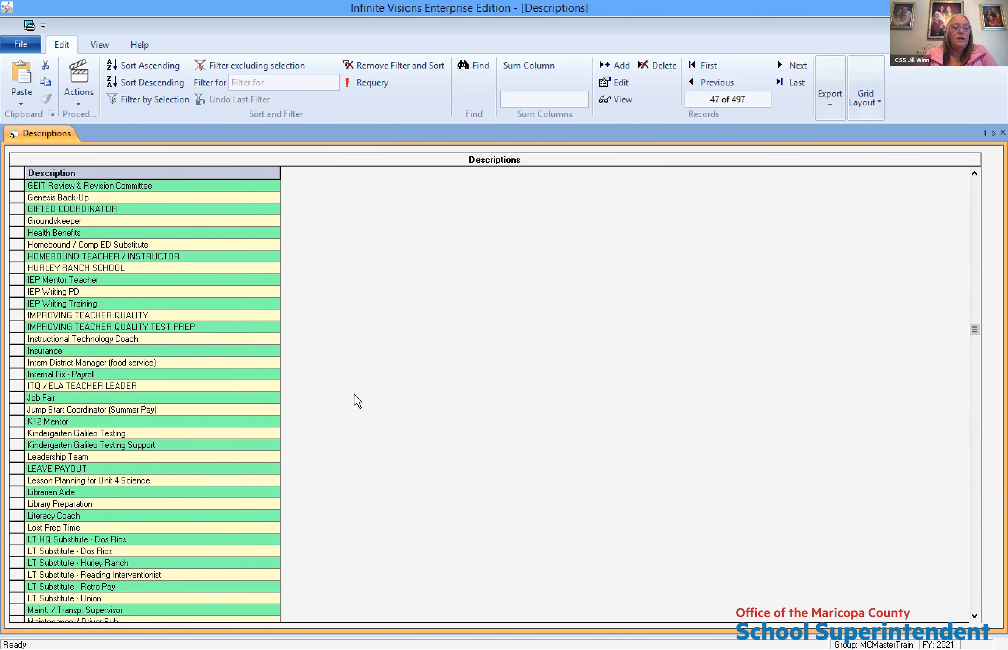
click(97, 469)
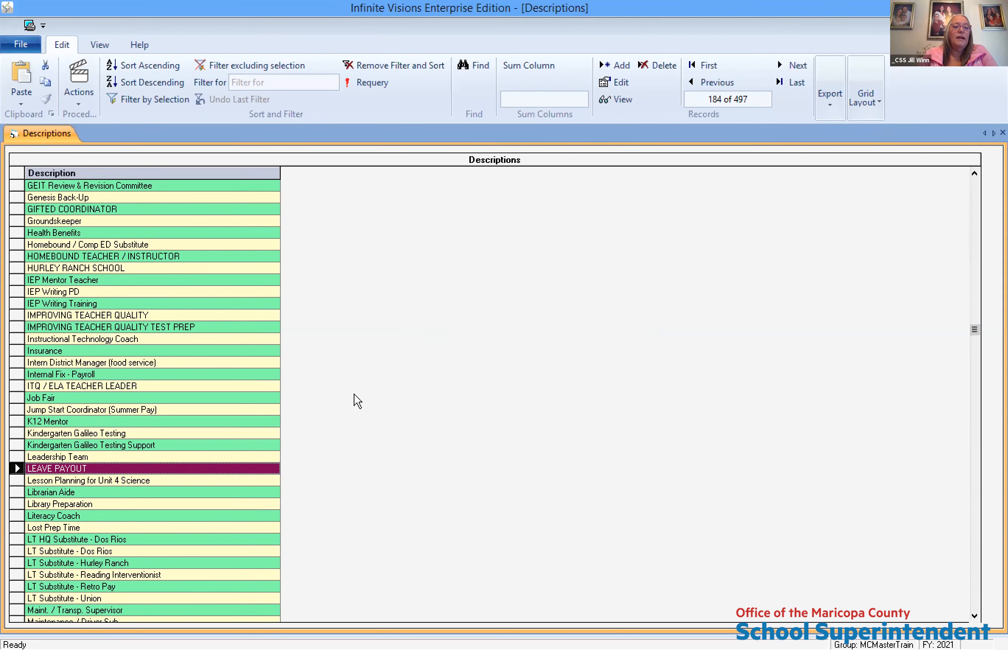
Scroll on to the existing VACATION PAYOUT entry, view it, and close it unchanged
scroll(358, 401, down, 20)
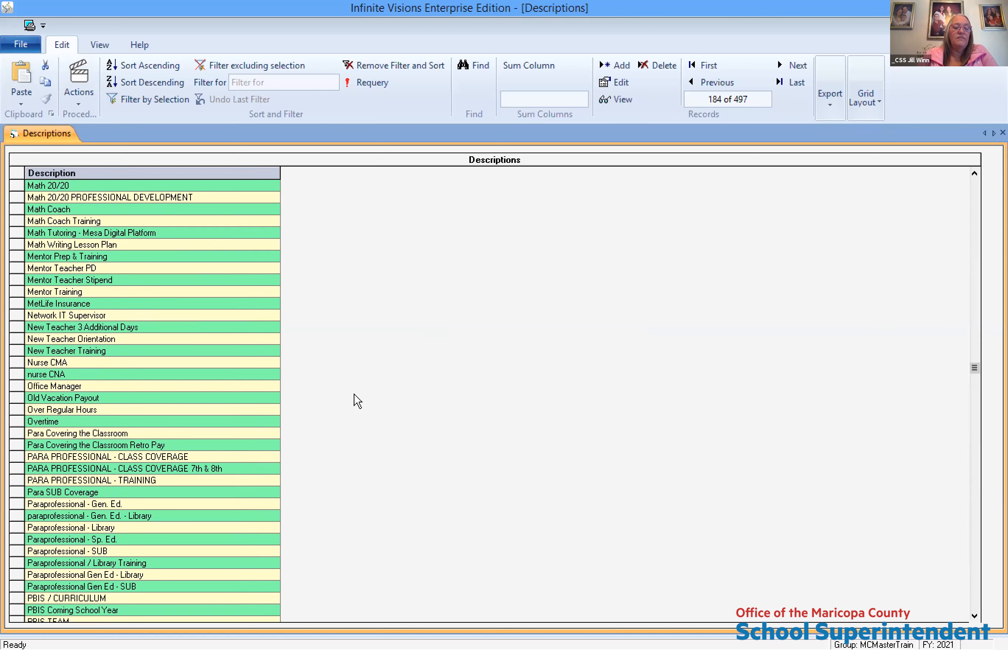
scroll(357, 401, down, 20)
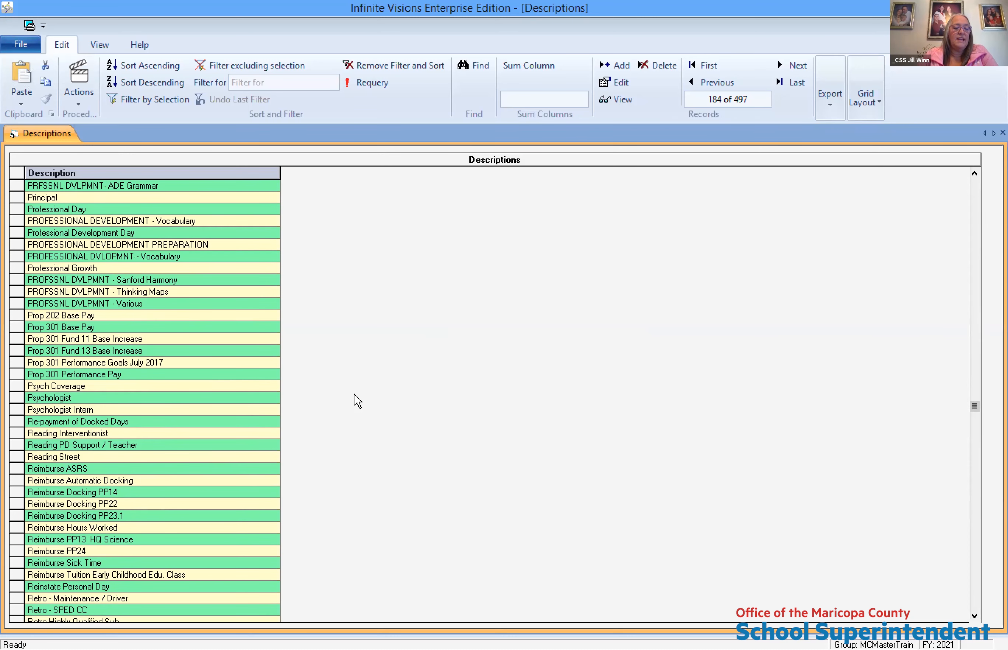
scroll(358, 401, down, 15)
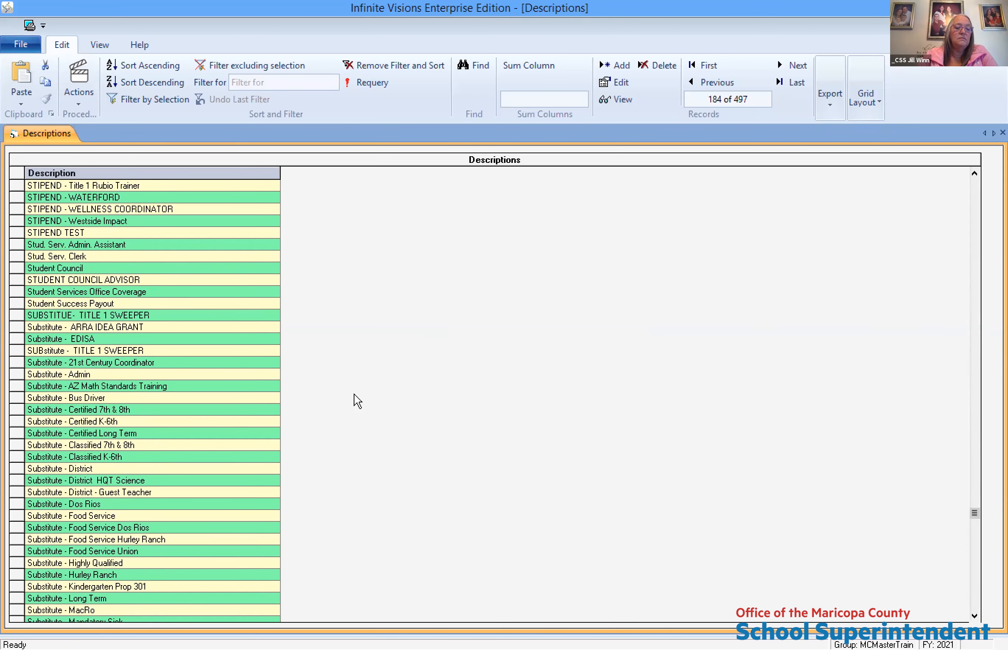
scroll(357, 401, down, 20)
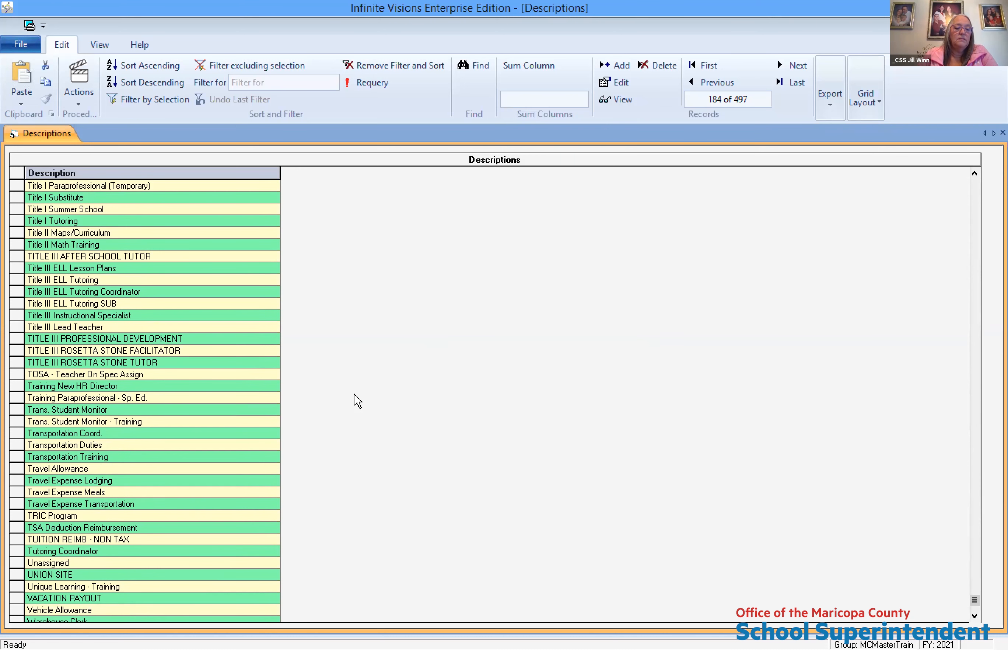
key(v)
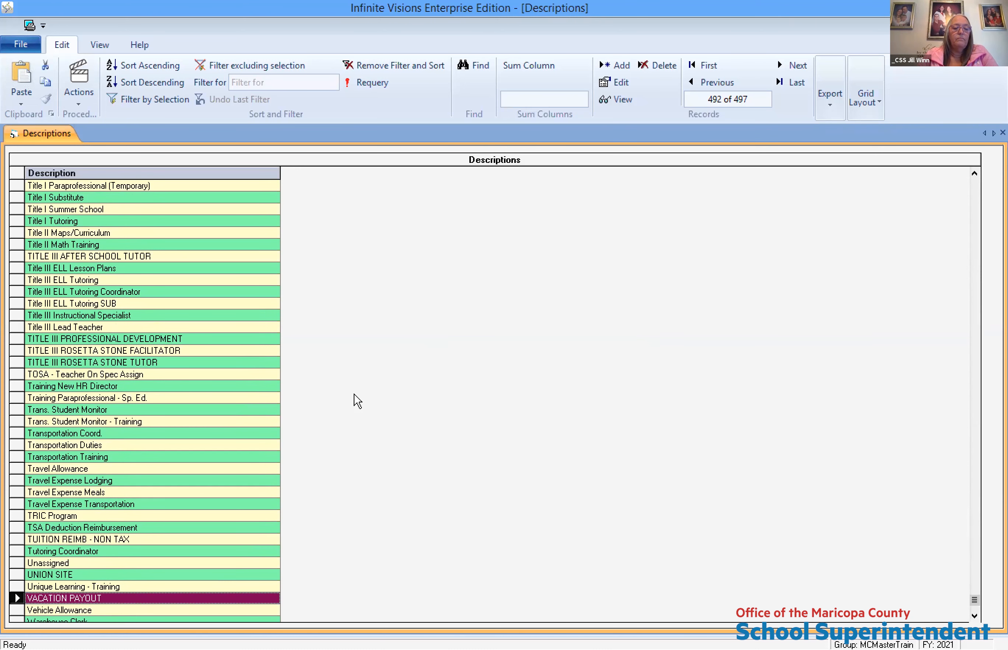
double_click(325, 301)
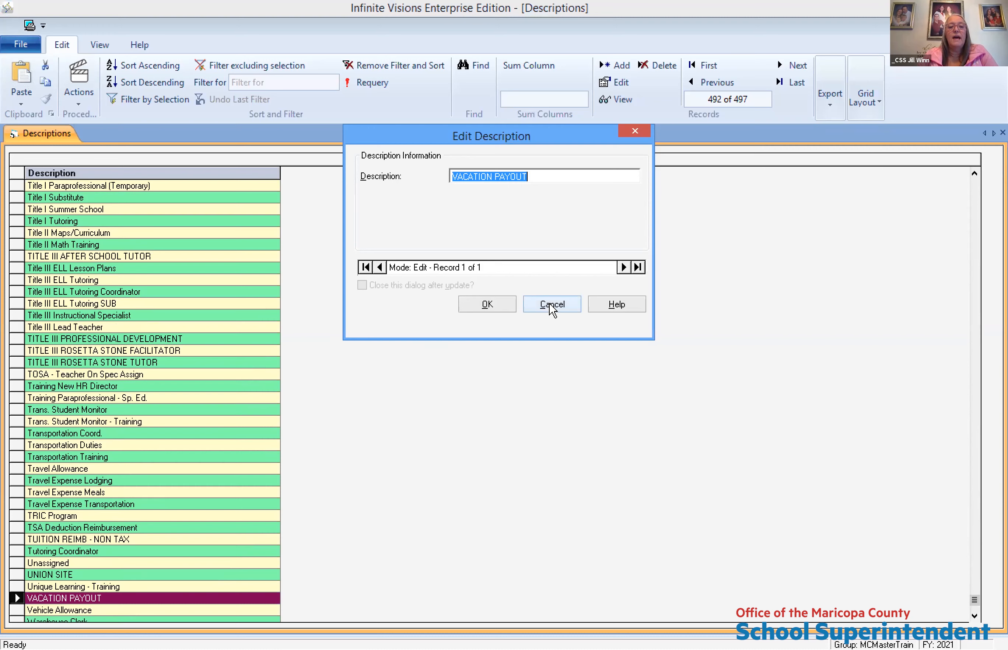
click(552, 305)
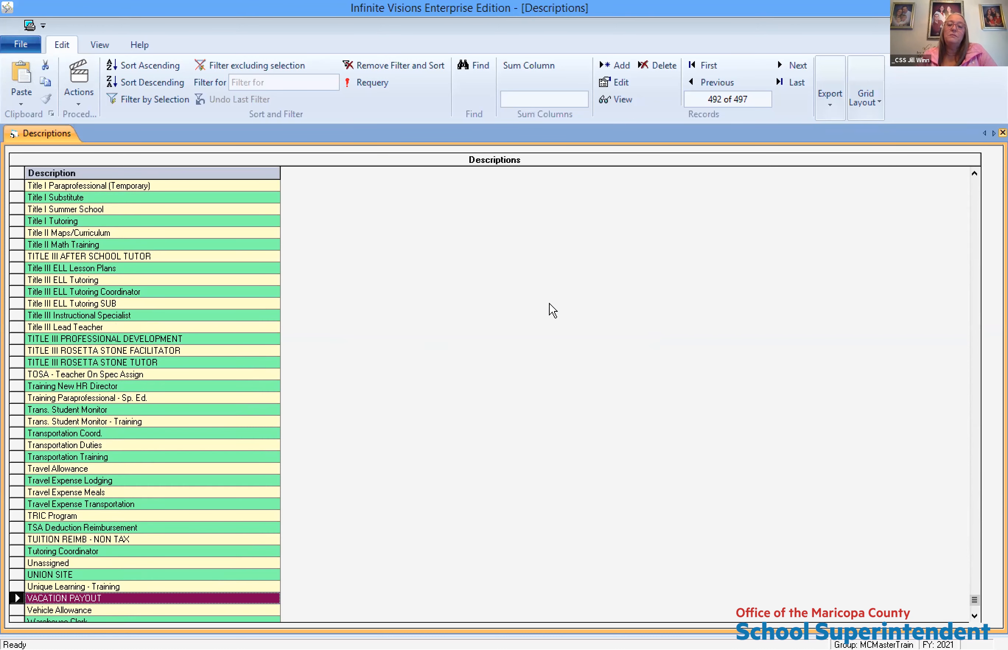
Close the Descriptions list, collapse Master Positions, and go to Employee Positions and Pay
key(Escape)
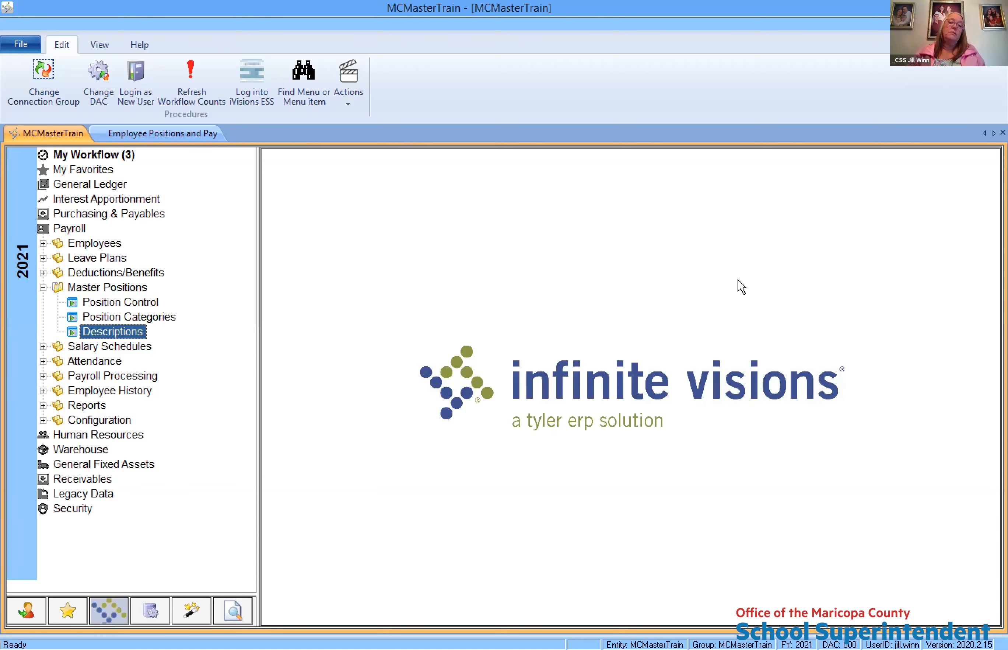
click(43, 287)
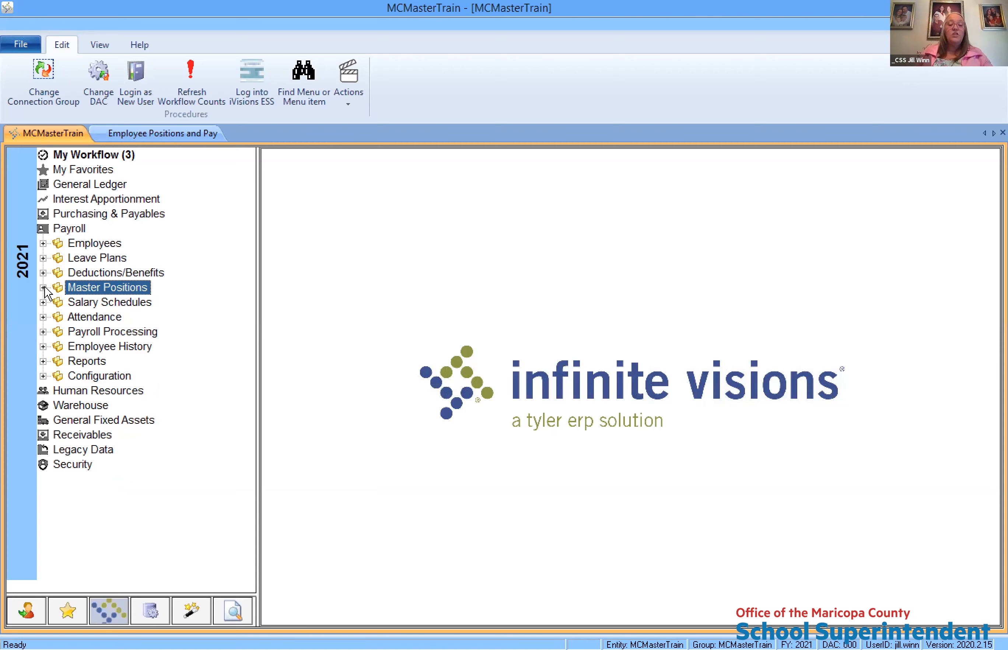
click(192, 135)
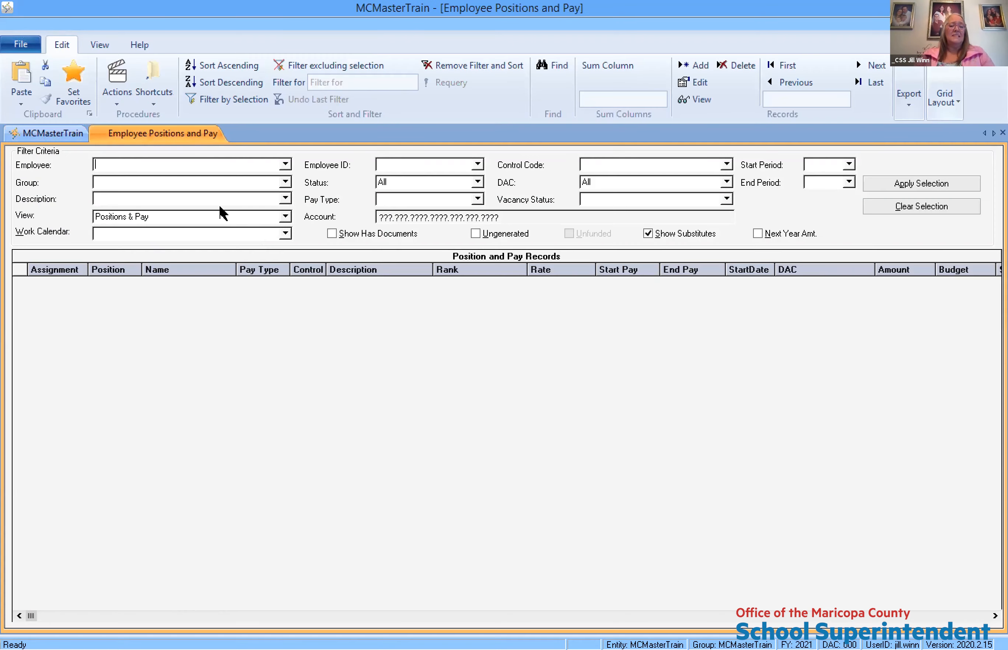
Start a new position and pay record with description VACATION PAYOUT
right_click(330, 305)
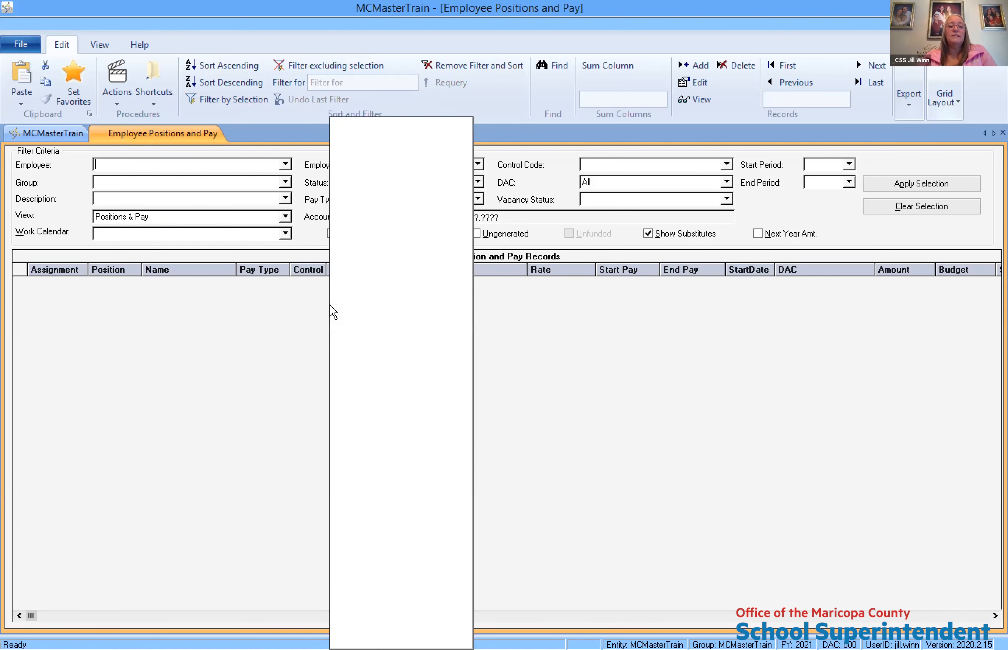
click(353, 358)
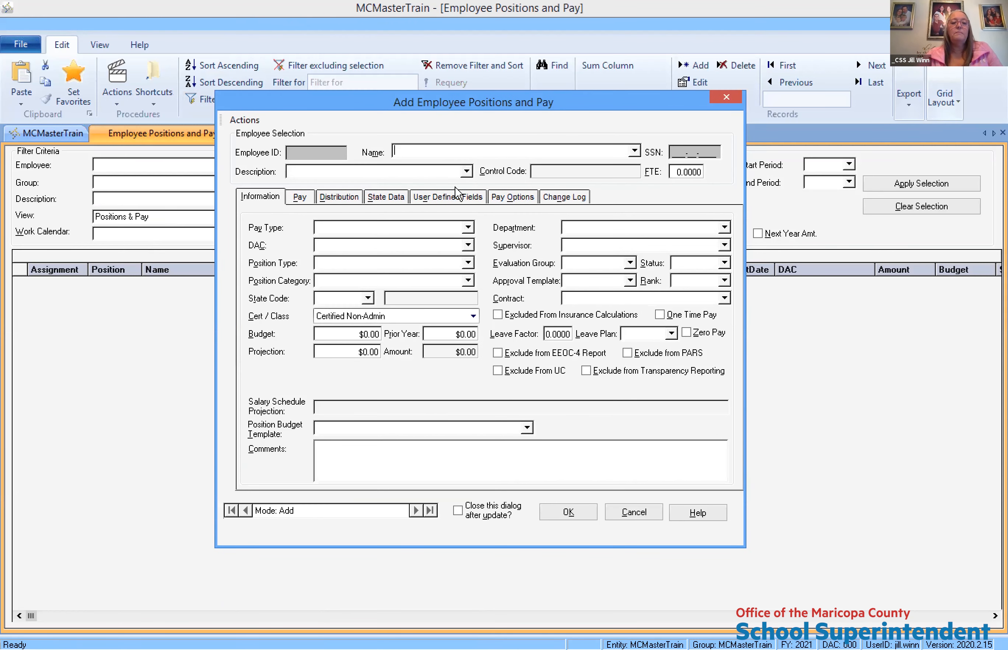
click(451, 167)
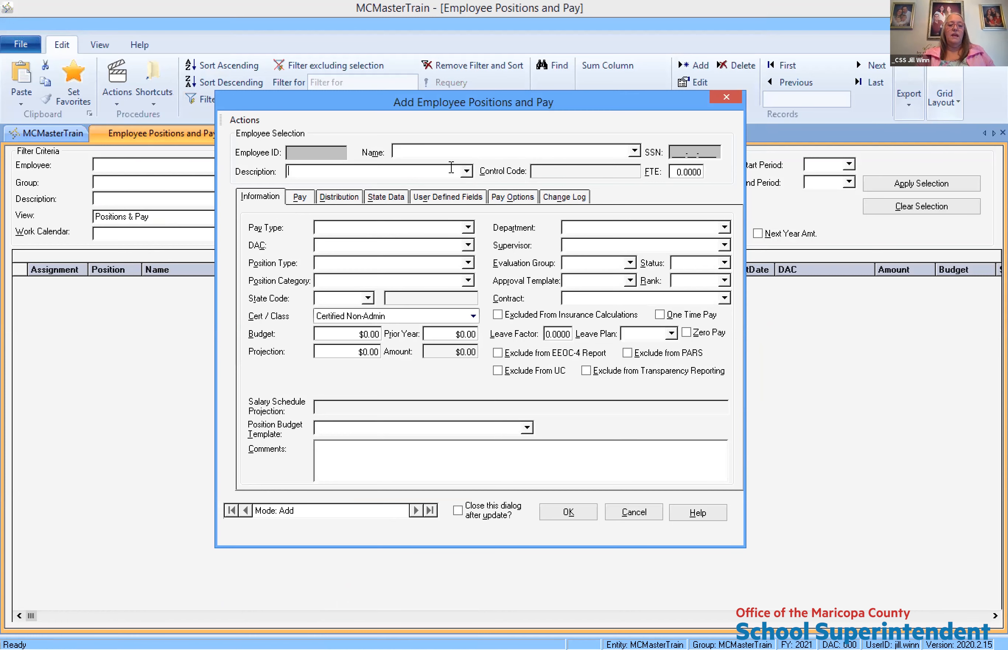
text(VACATION PAYOUT)
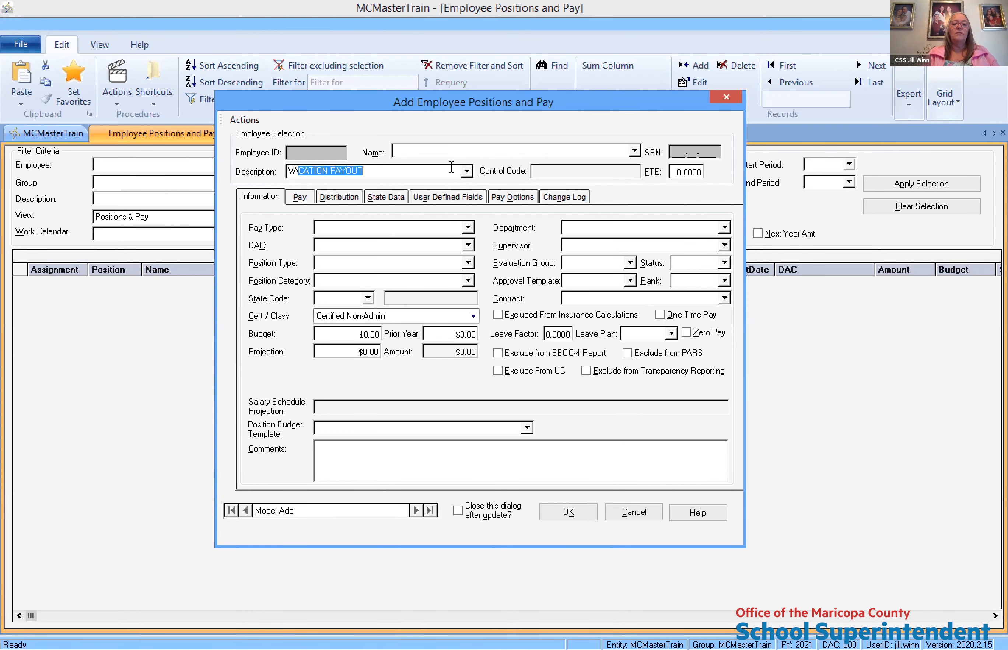
key(Tab)
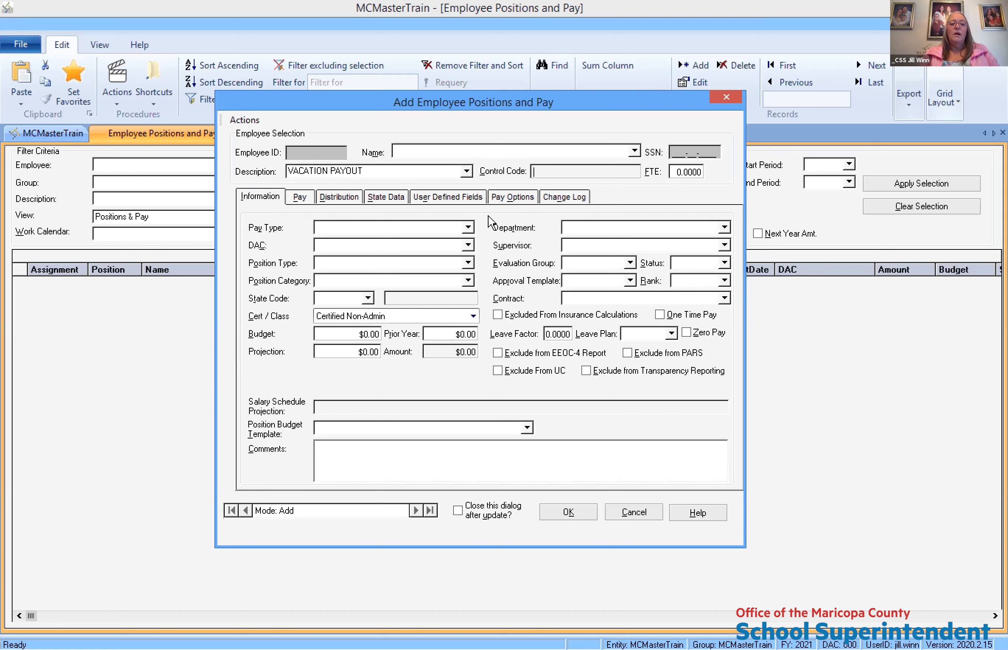
Set the Pay Type to Supplemental - Template and the DAC to BUSINESS SERVICES
click(468, 228)
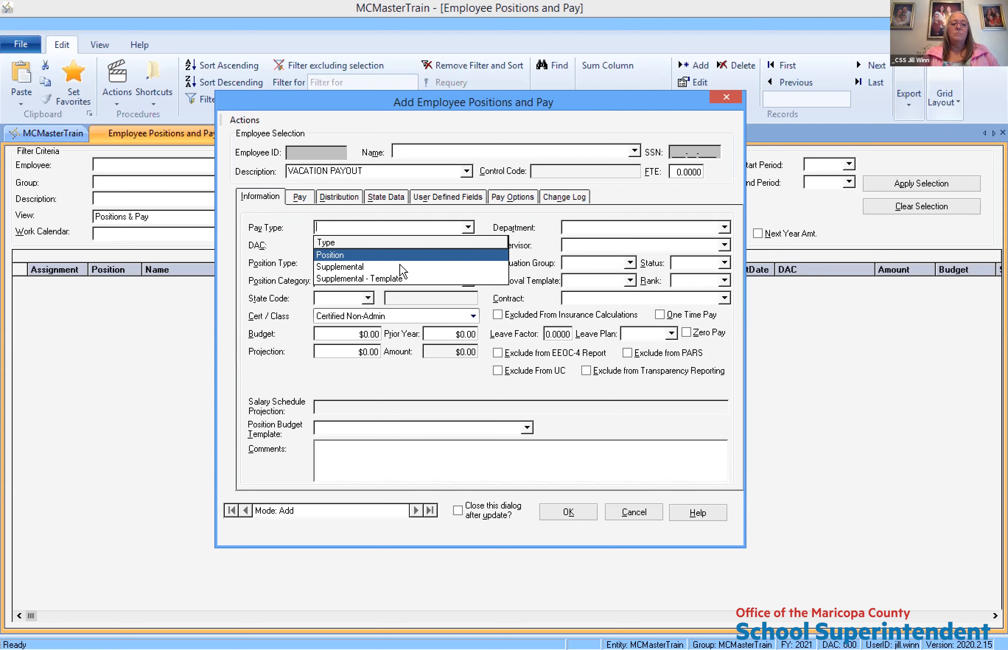
click(394, 279)
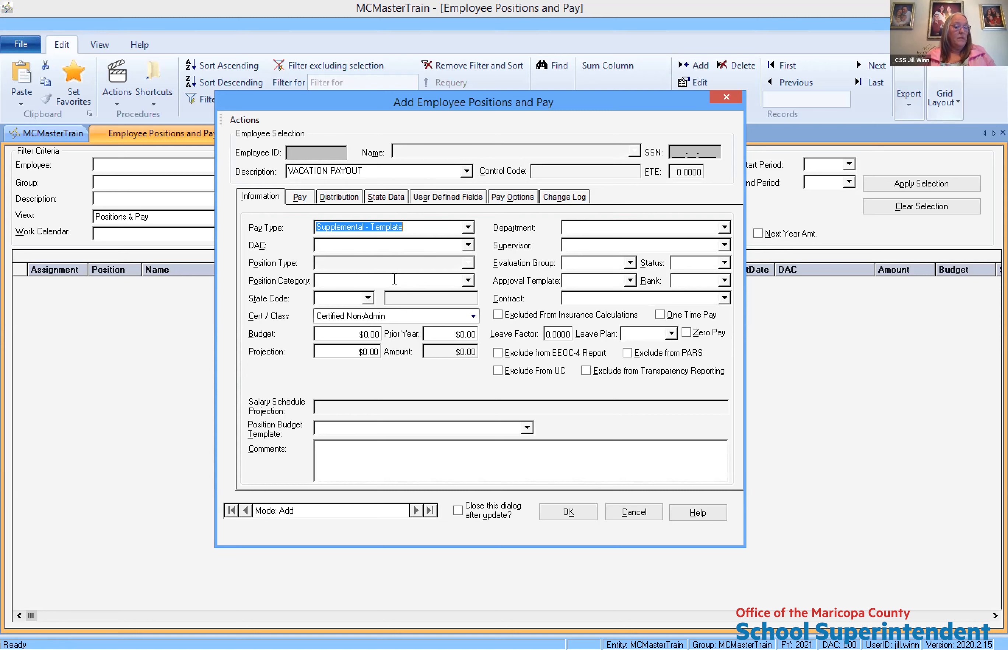
click(409, 243)
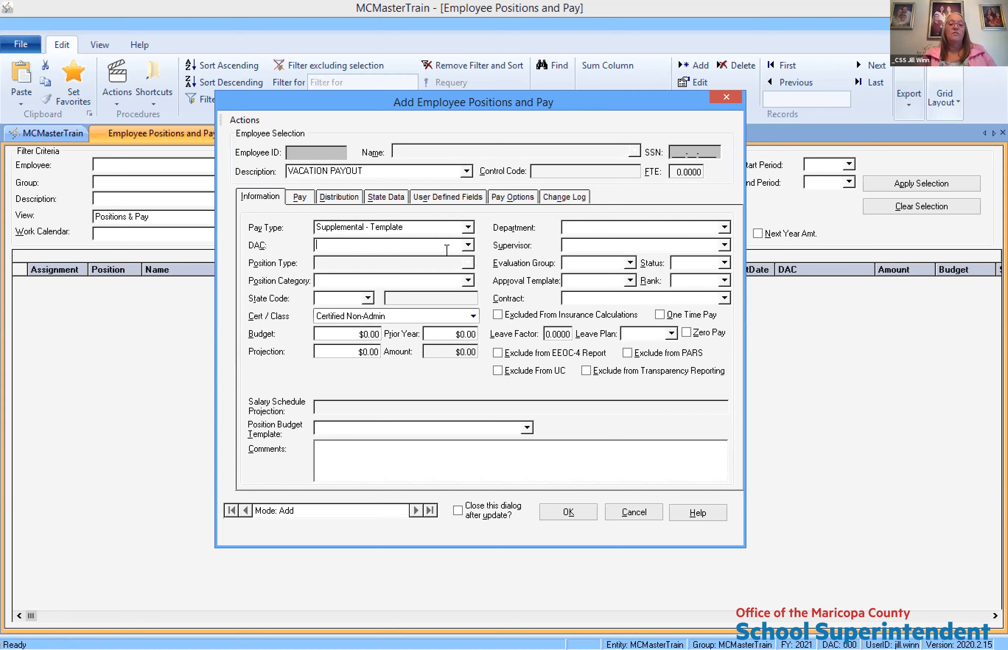
click(468, 244)
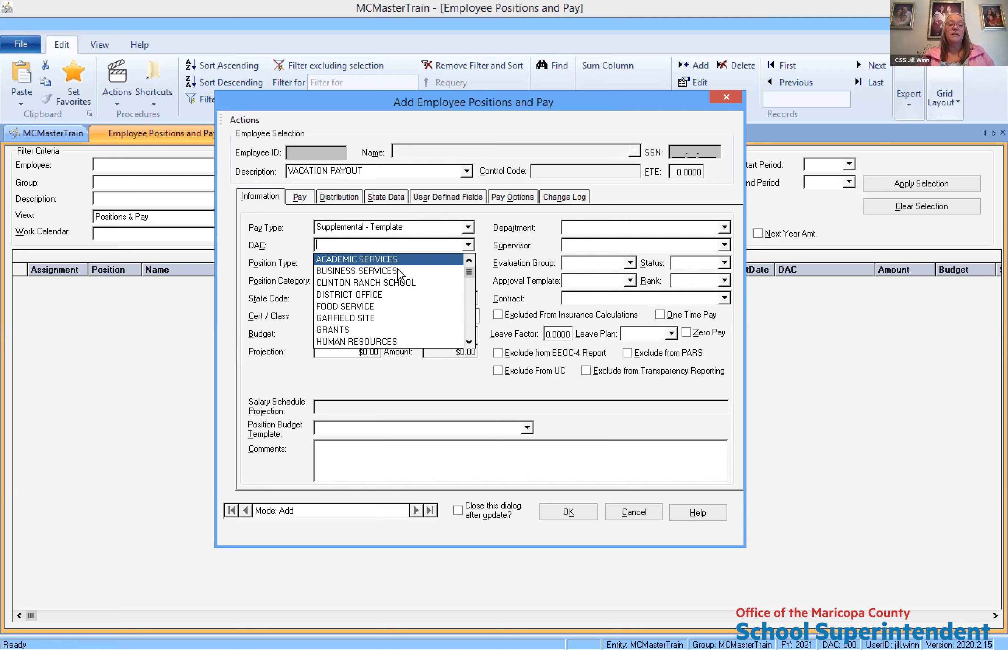
click(400, 273)
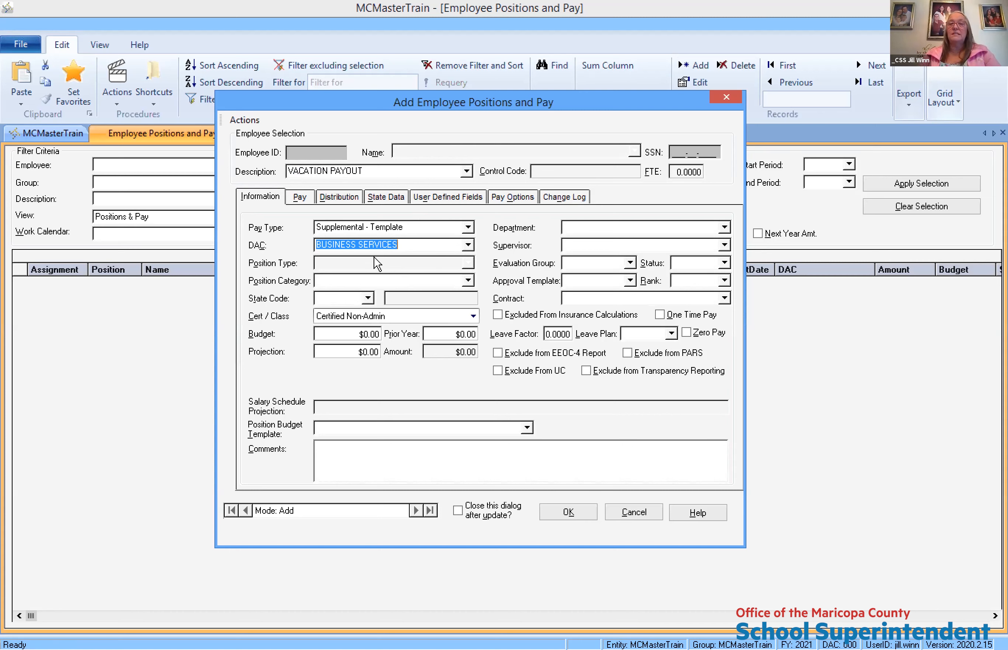
Set Pay Basis to Salary, Hrs/Day to 1, and Work Calendar to 12 Month Actual Timecard
click(300, 199)
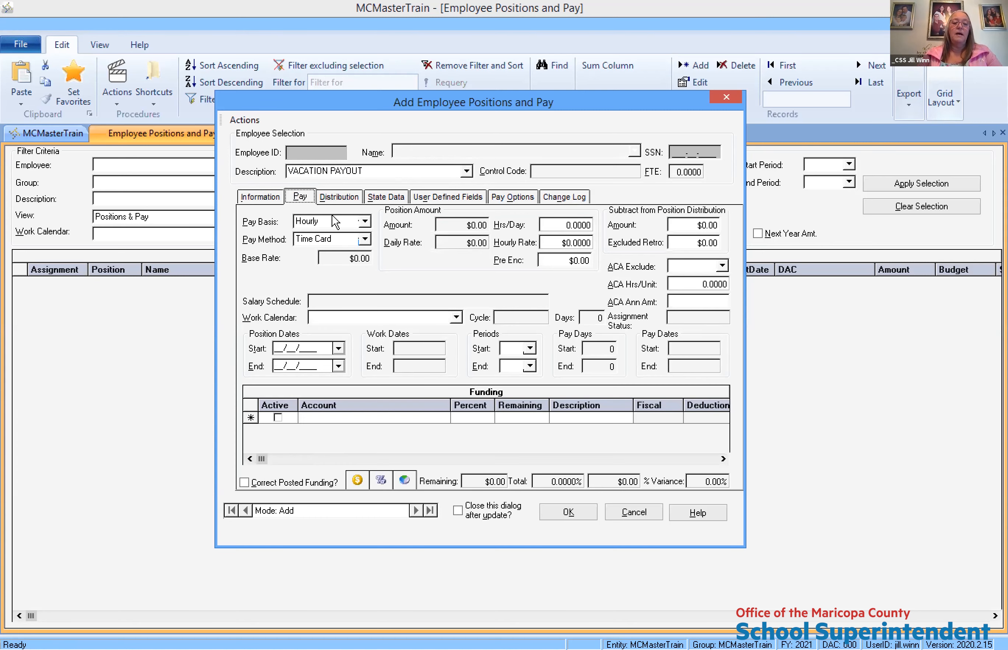
click(363, 222)
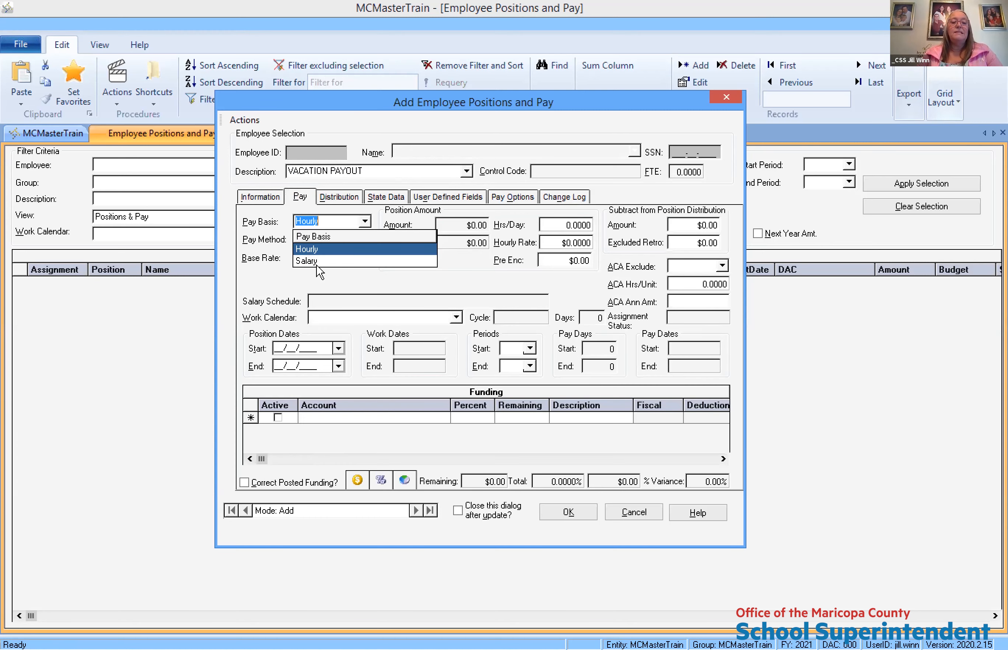
click(318, 262)
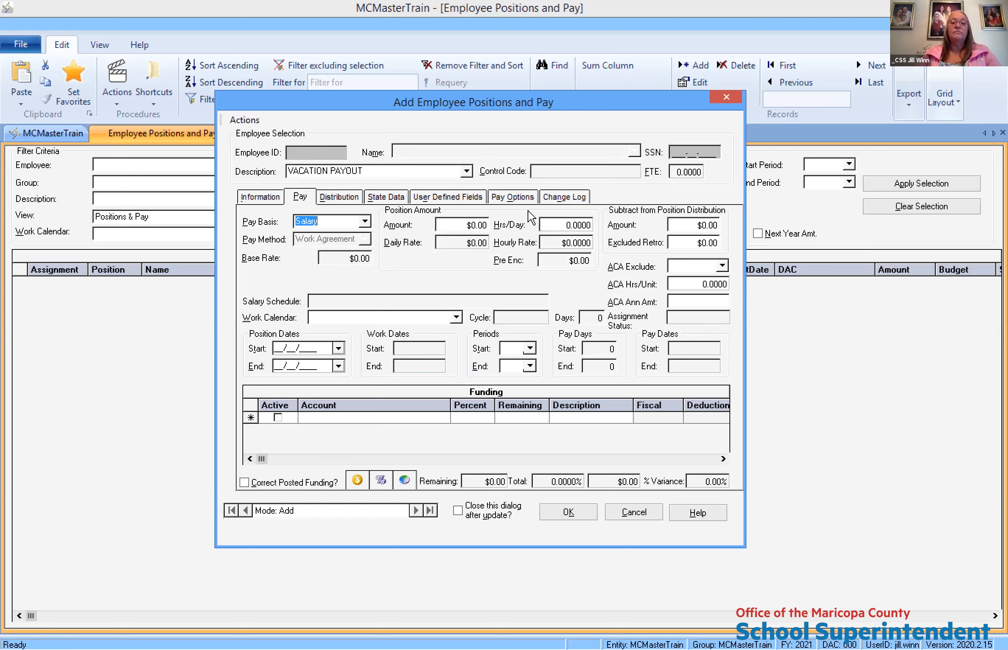
click(564, 224)
text(1)
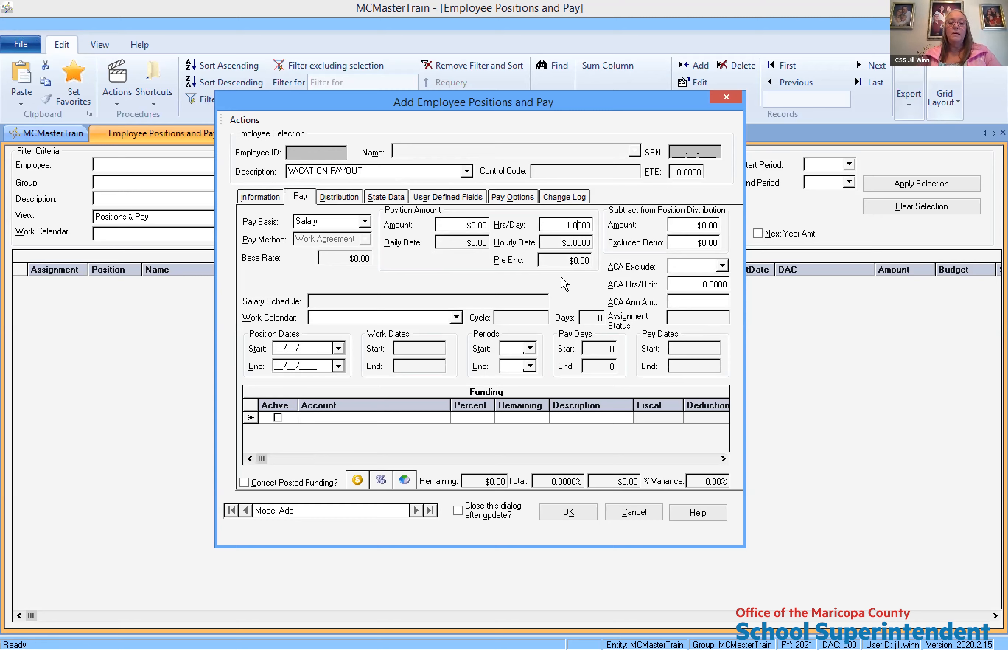
click(456, 317)
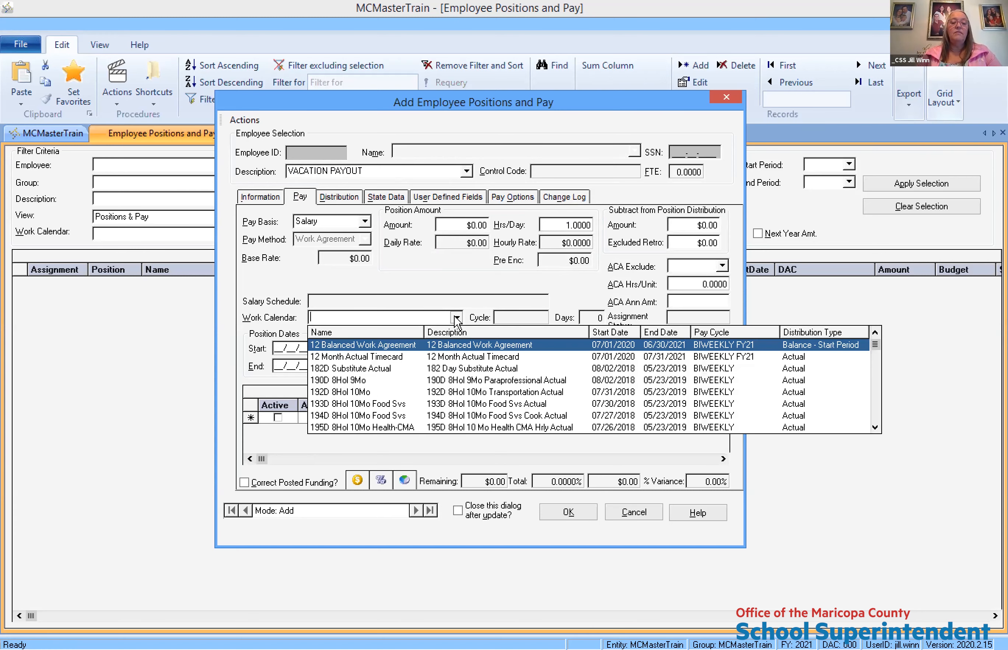
click(436, 361)
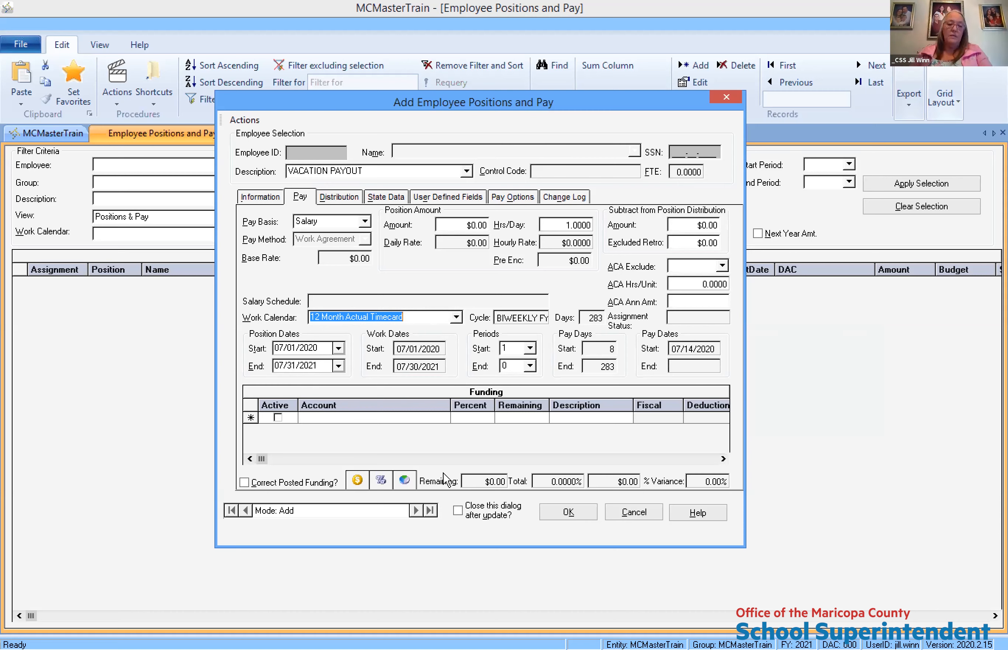
Set the position Start date to 10/01/2020 using the calendar
click(339, 349)
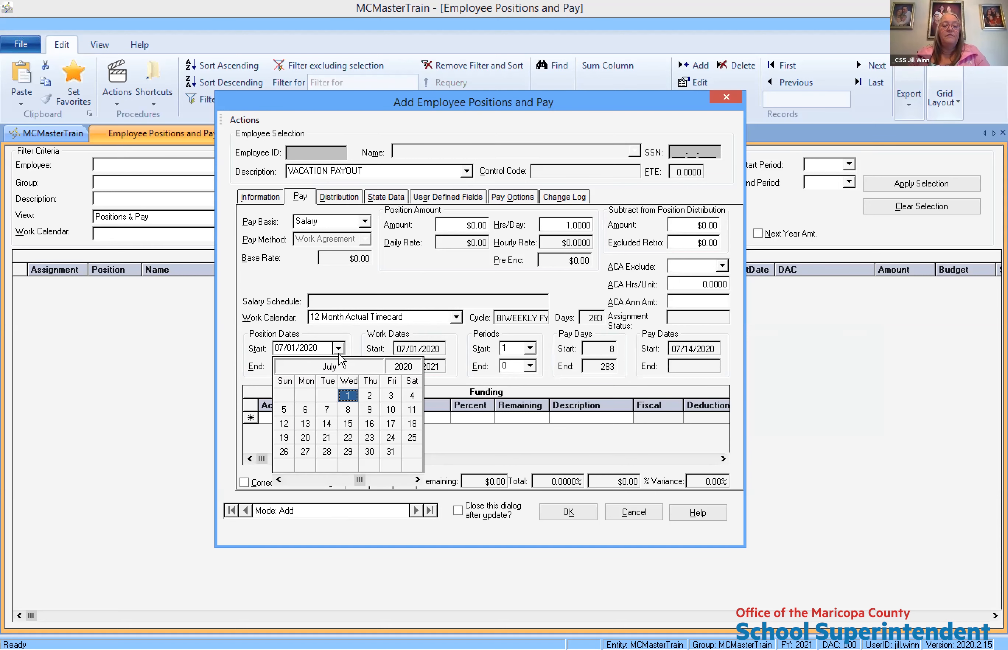
click(393, 480)
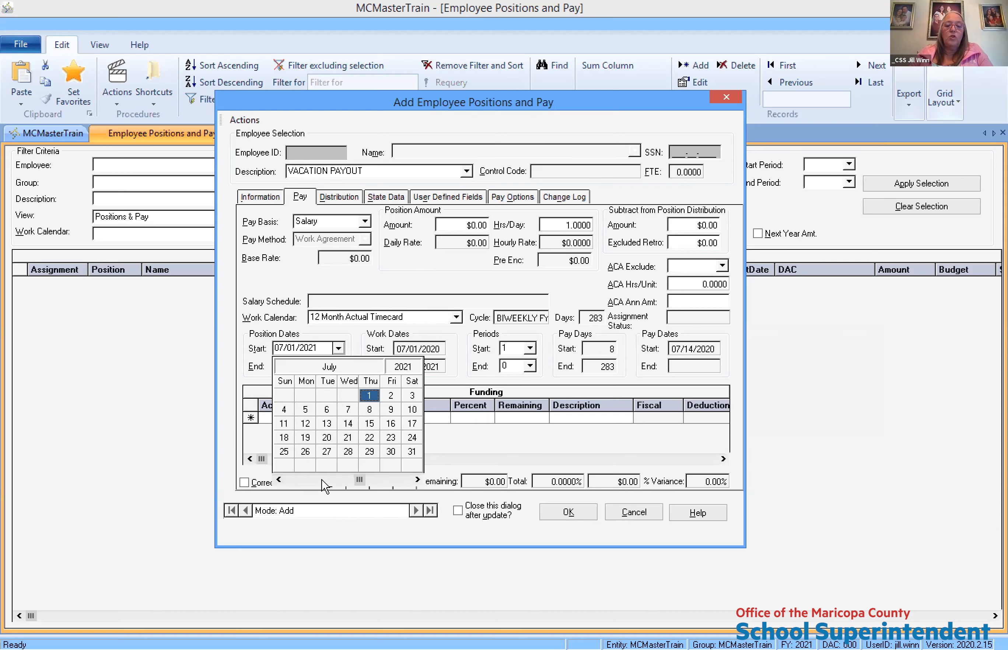
click(298, 483)
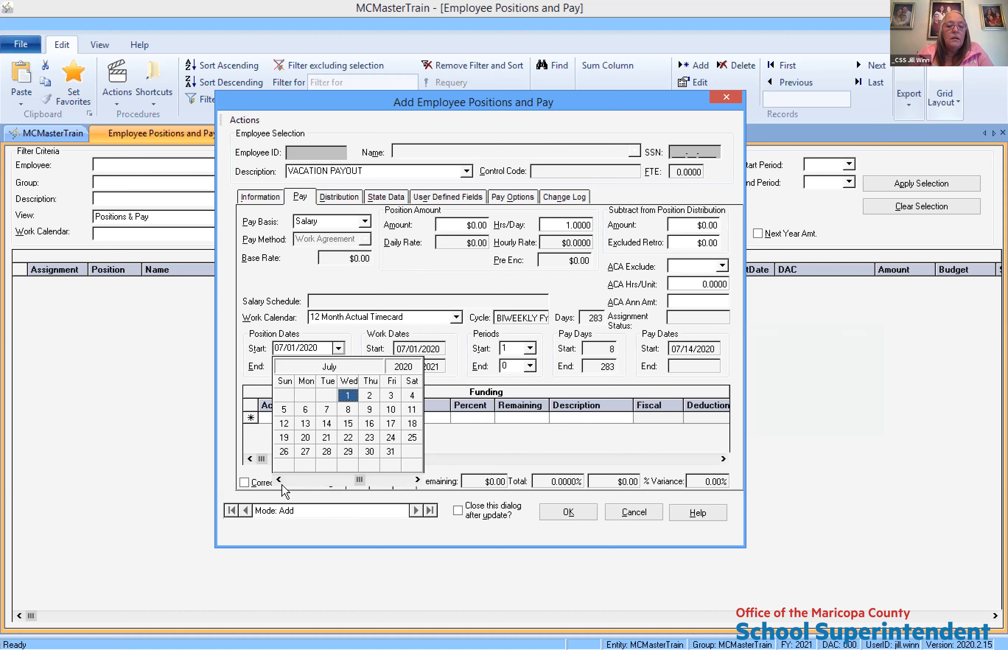
click(417, 479)
click(417, 479)
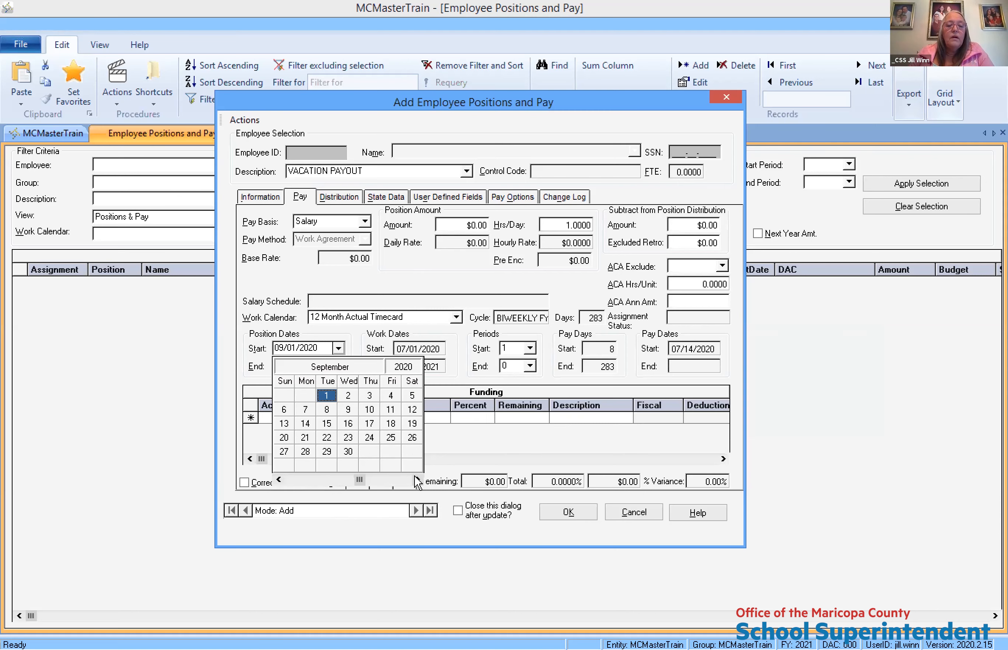
click(416, 478)
click(368, 397)
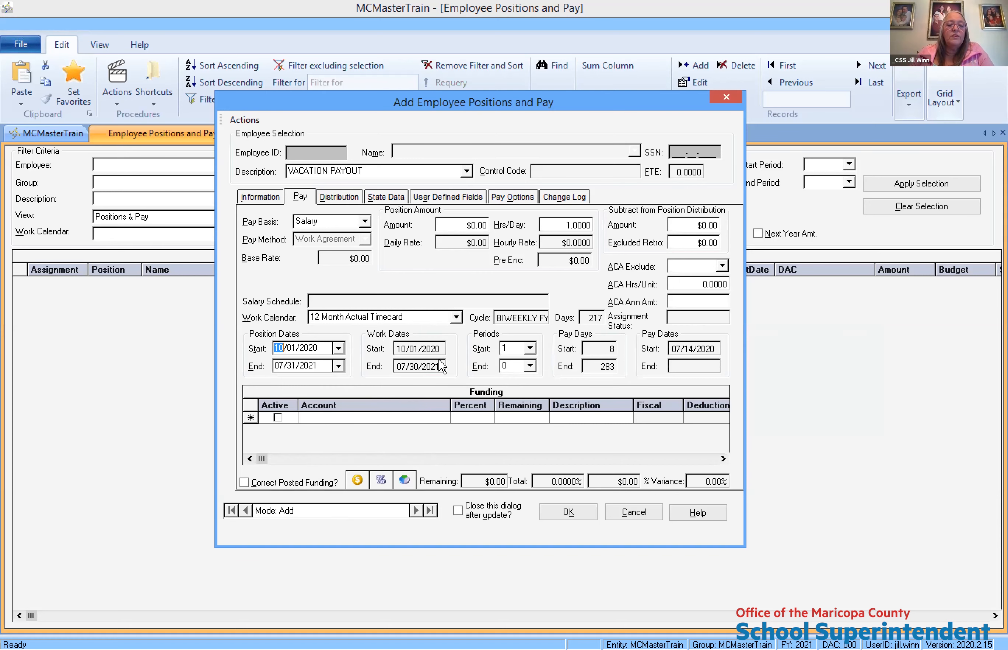
Set the position End date to 10/01/2020 using the calendar
click(339, 366)
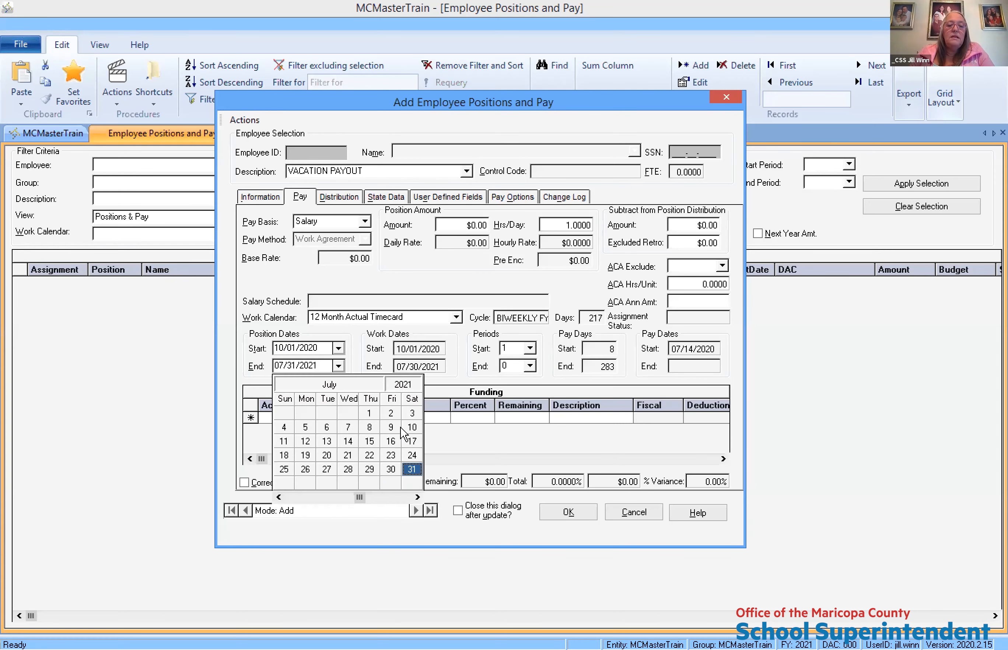
click(338, 496)
click(417, 497)
click(417, 496)
click(417, 497)
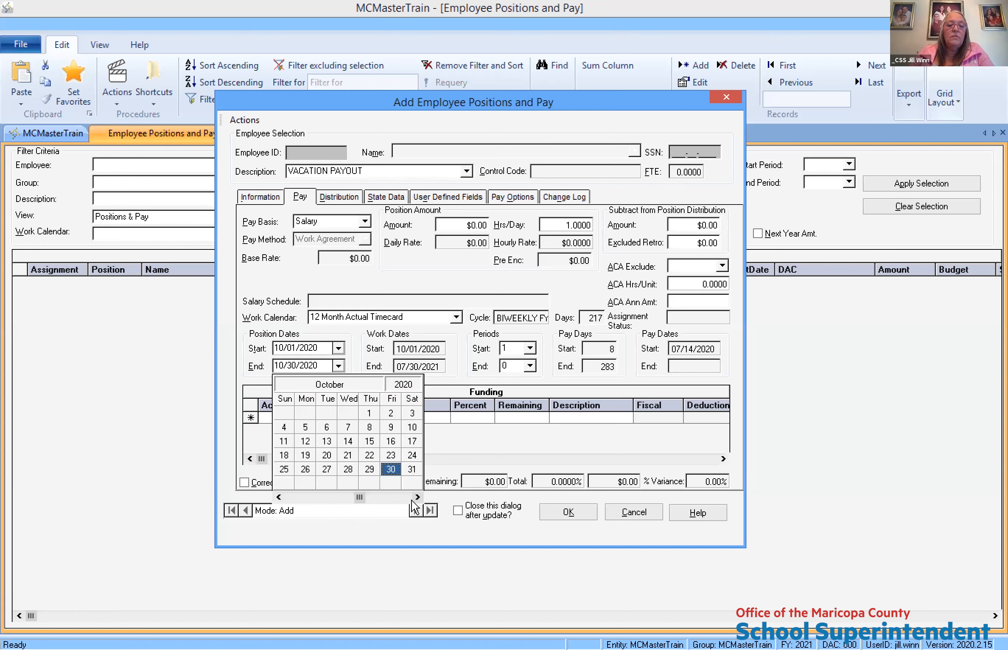
click(370, 415)
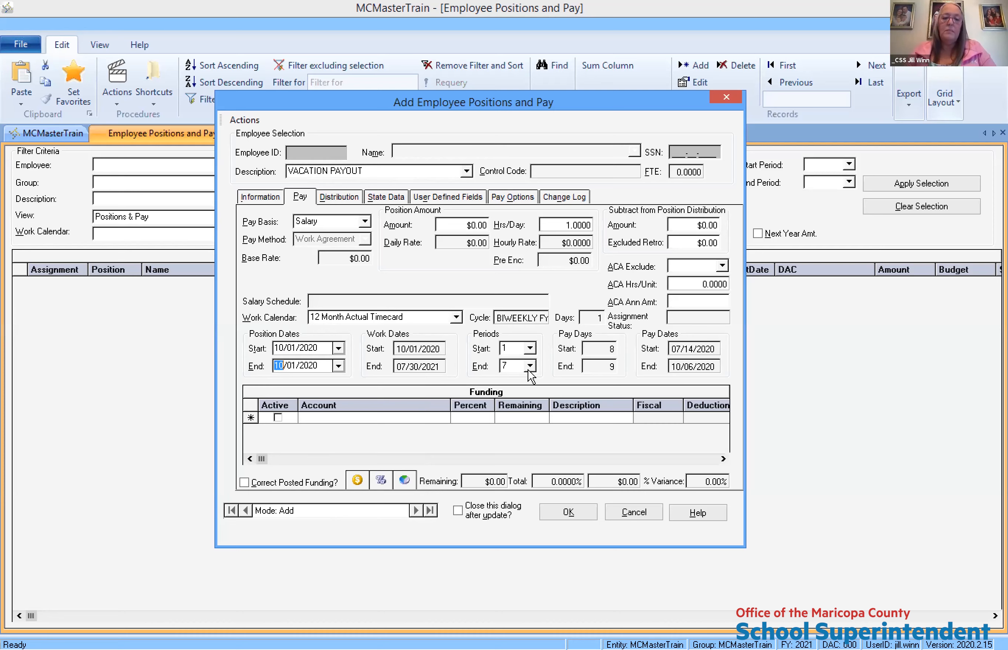
Set both the starting and ending pay periods to 8
click(529, 349)
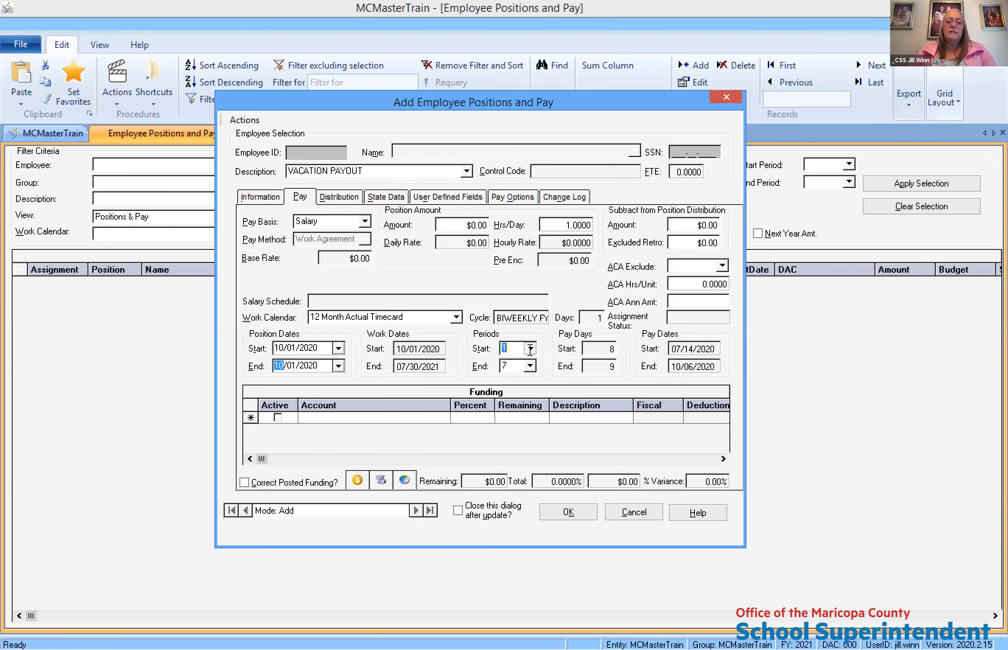
click(530, 349)
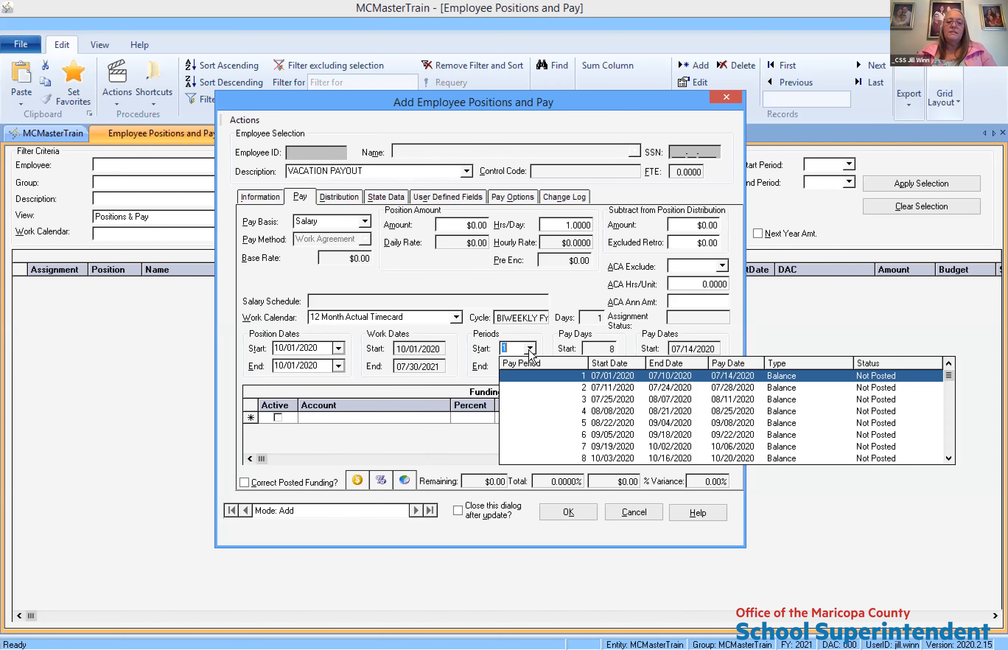
click(612, 459)
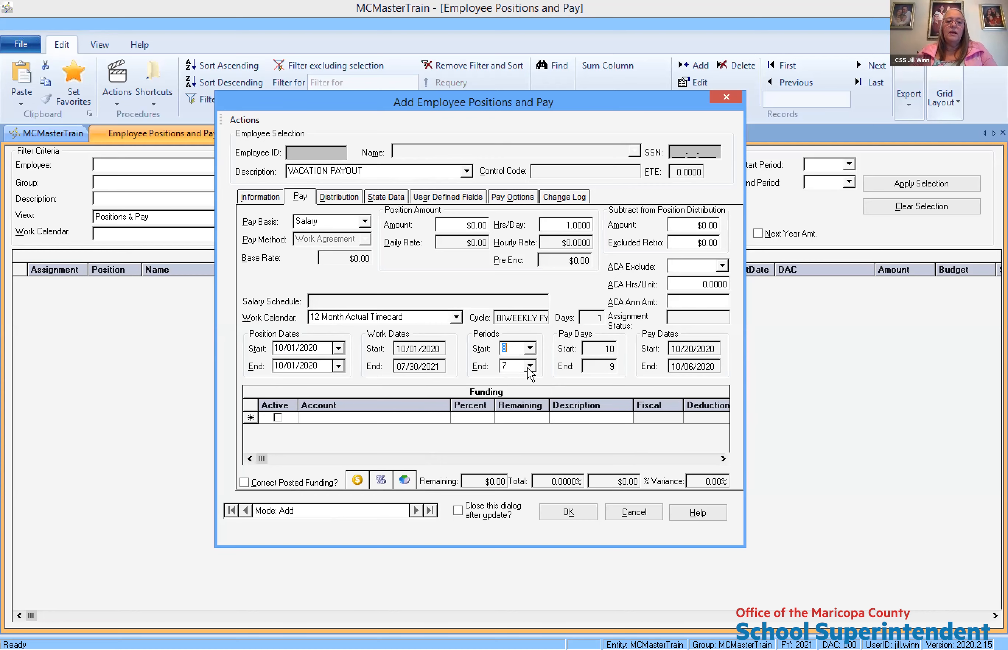
click(530, 367)
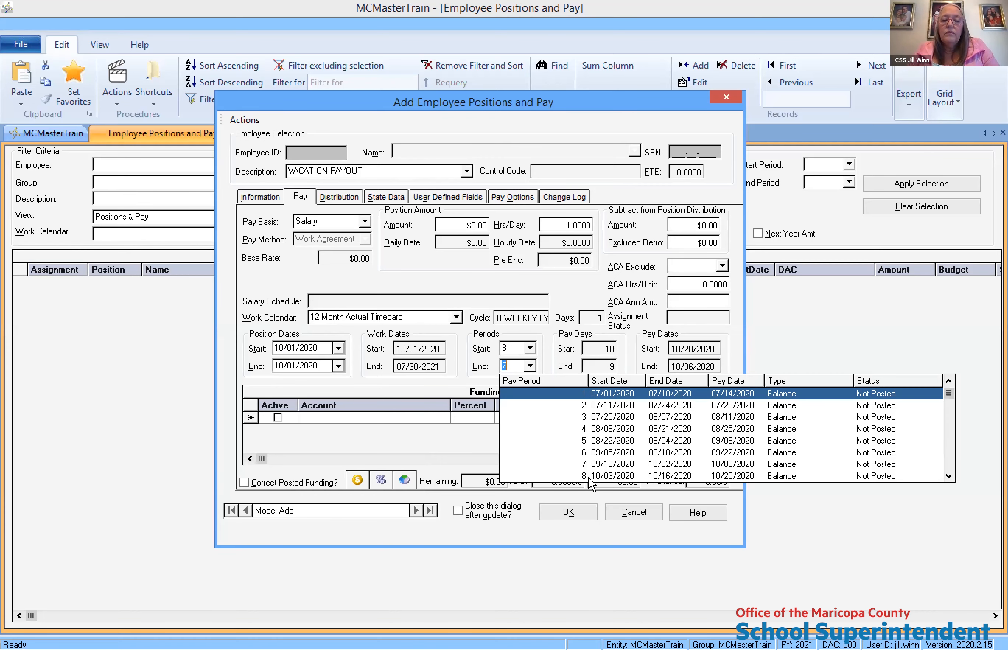
click(589, 477)
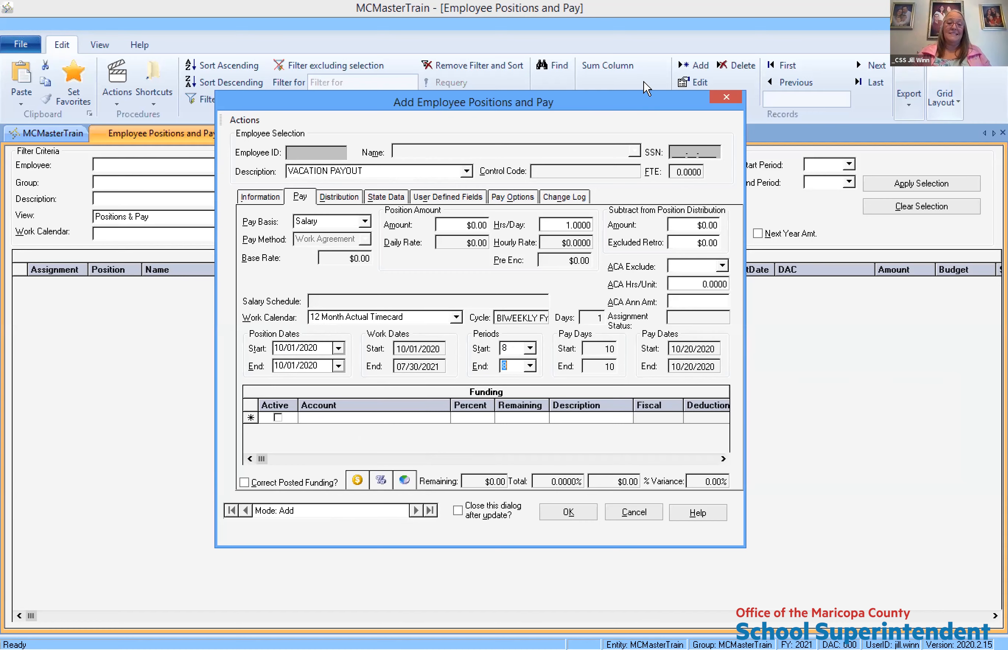
Add state data with Grade Level Elementary and Employee Pay Type 01=Base Pay/Leave Pay
click(387, 197)
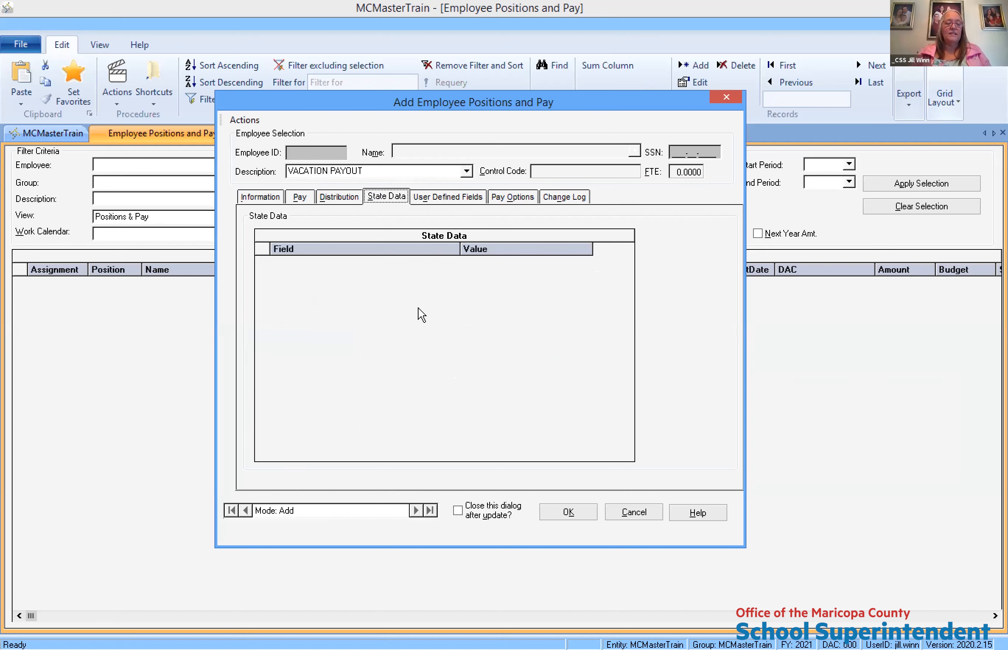
double_click(476, 231)
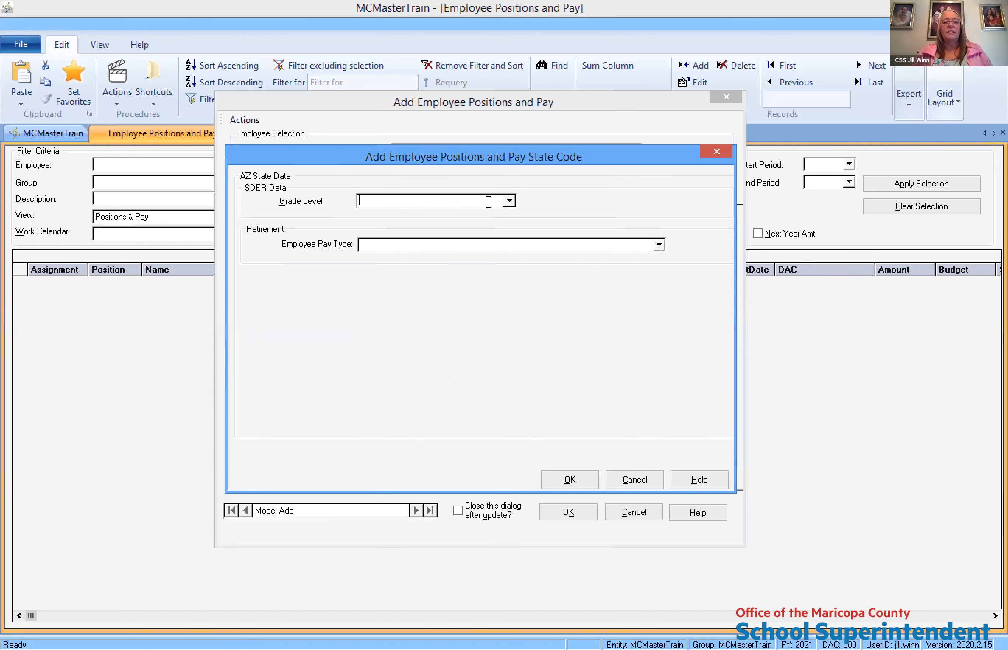
click(508, 201)
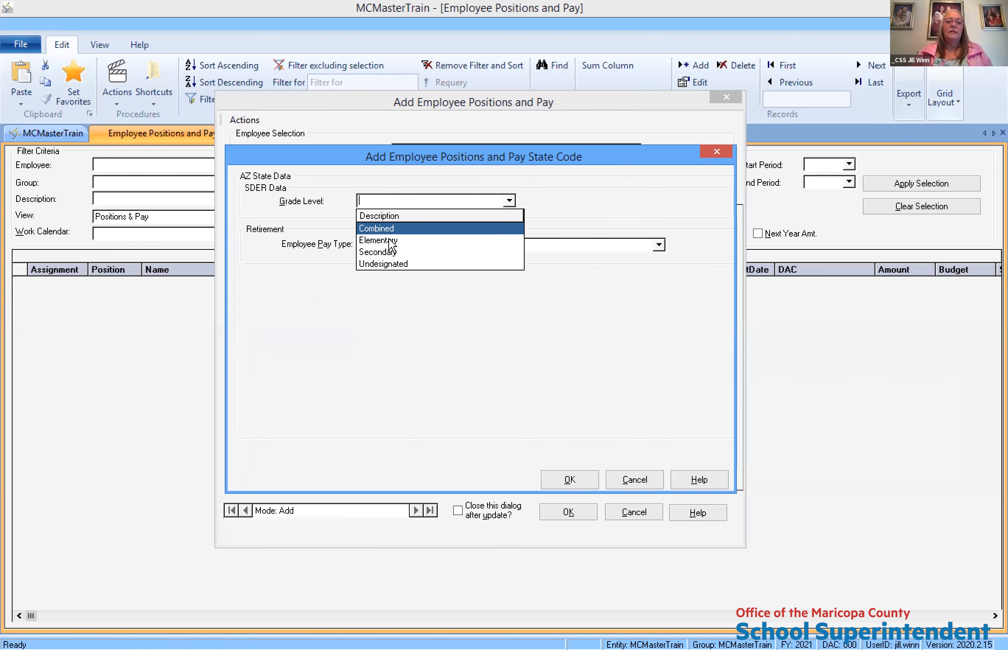
click(407, 242)
click(660, 245)
click(483, 271)
Confirm the state data and save the position, closing the form after update
click(583, 483)
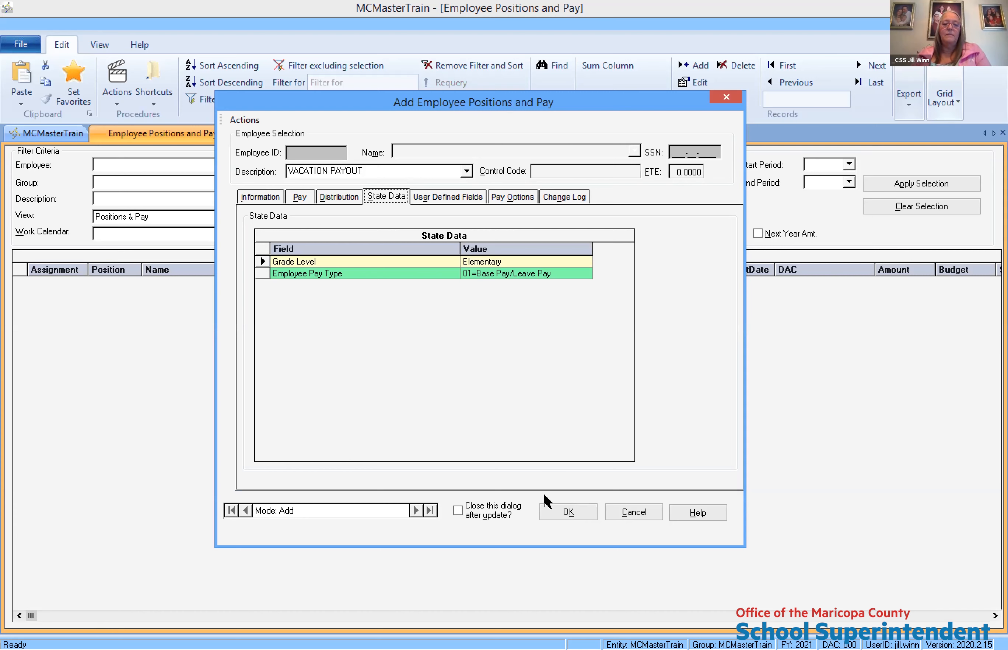
click(515, 513)
click(567, 515)
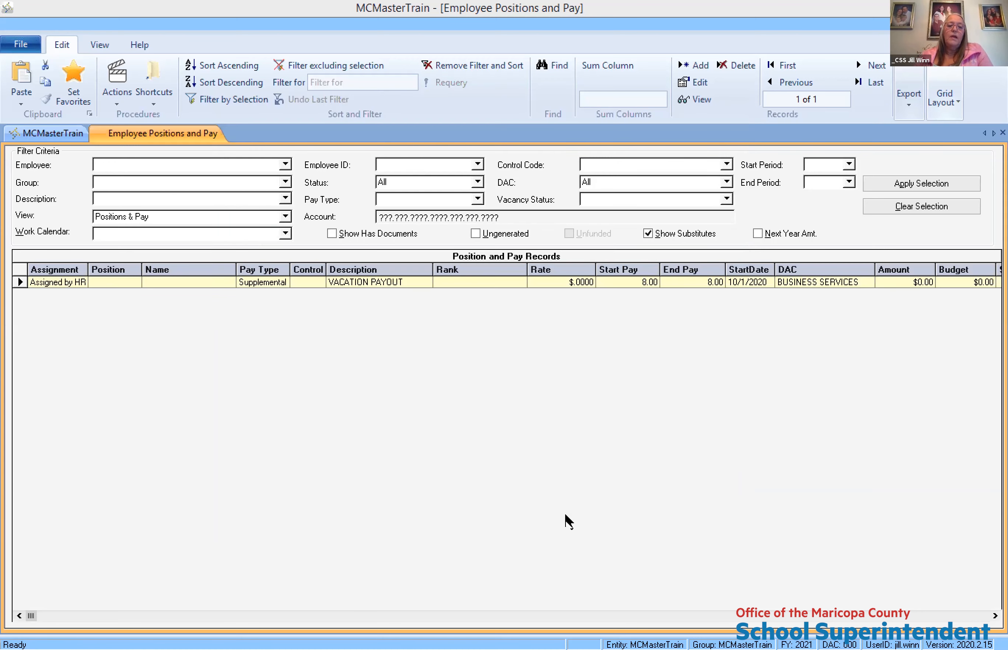
Filter the position records by Pay Type Supplemental - Template and apply the selection
click(477, 199)
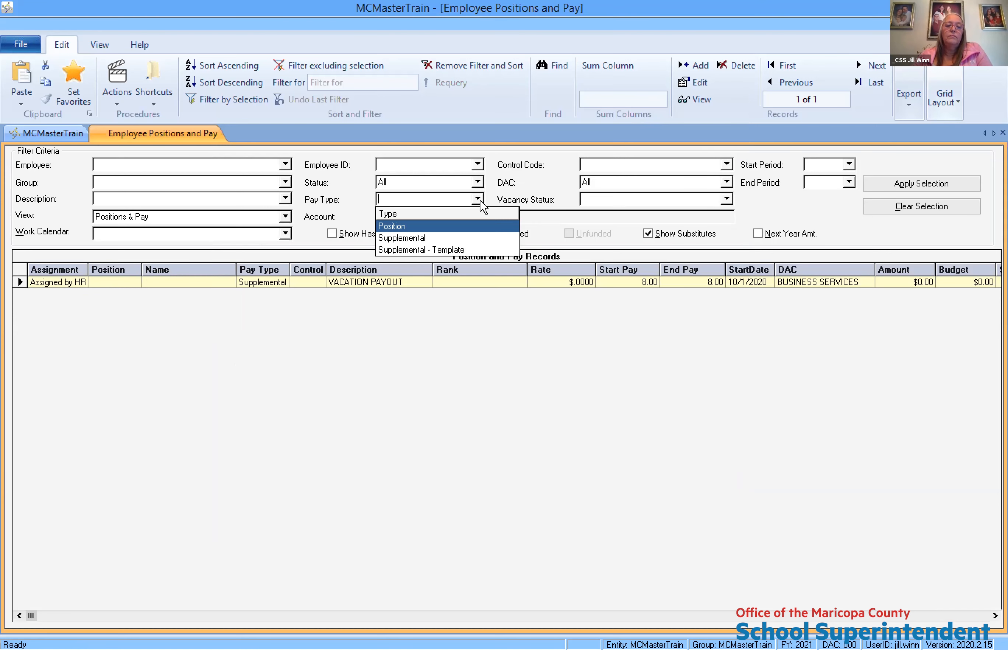
click(461, 249)
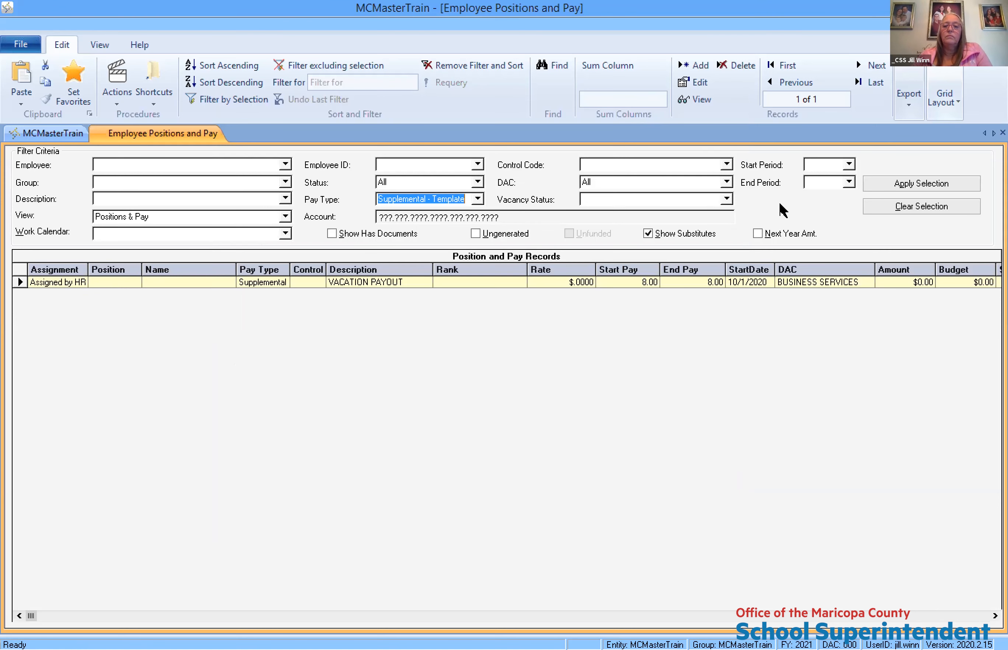
click(874, 183)
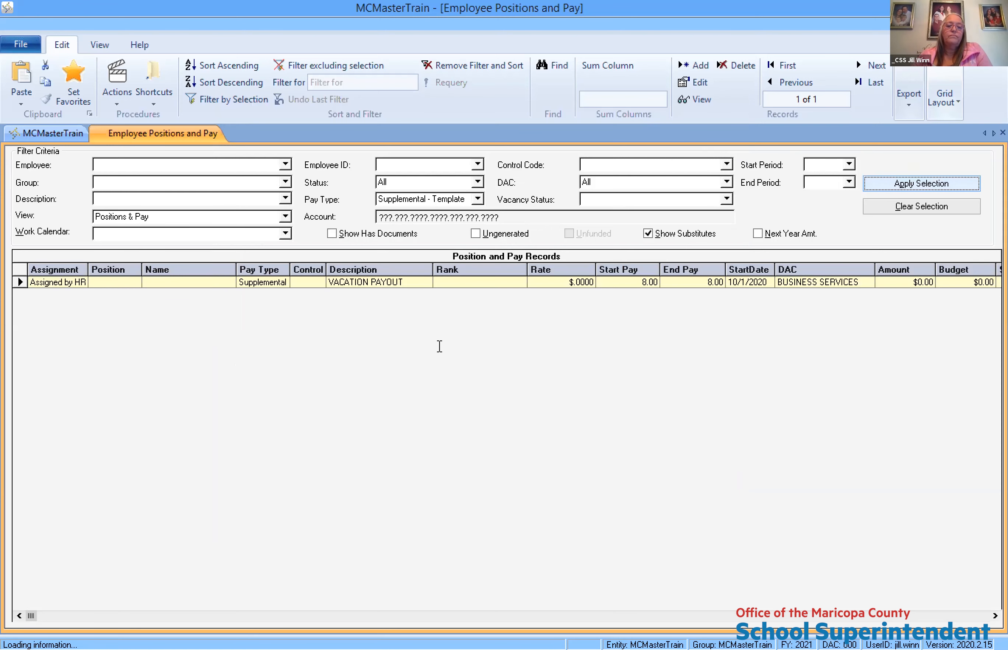
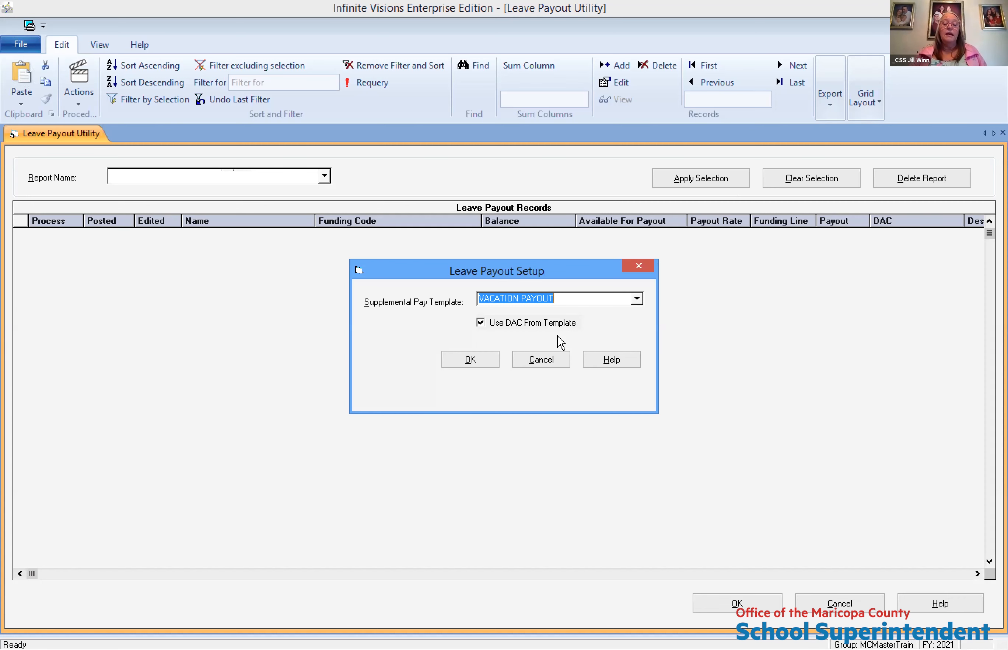
Confirm the payout setup without the template's DAC, then bring up the Edit Leave Payout plans list
click(554, 324)
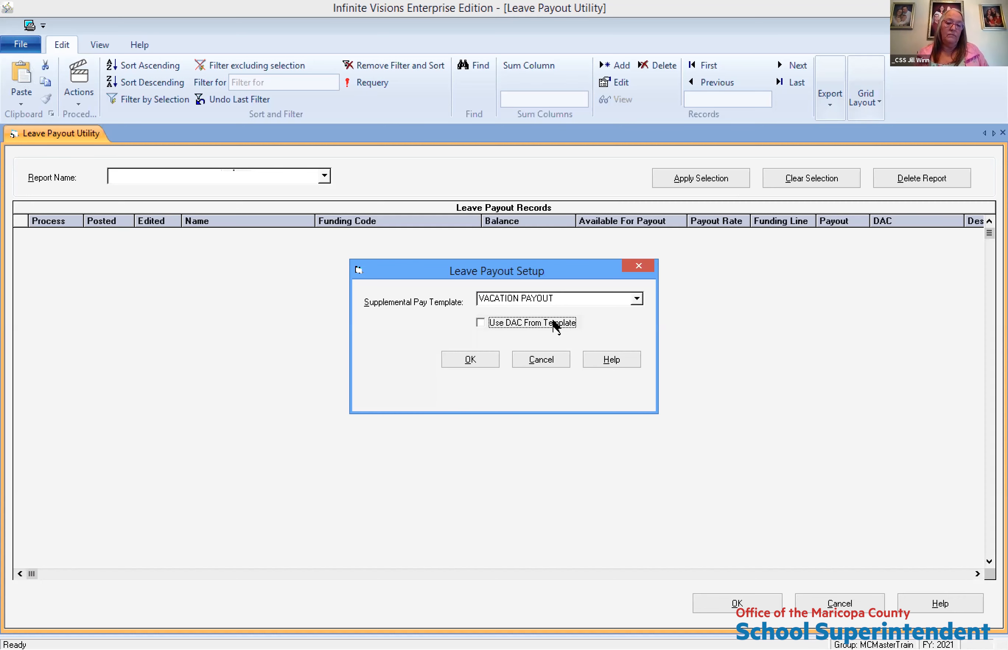
click(471, 360)
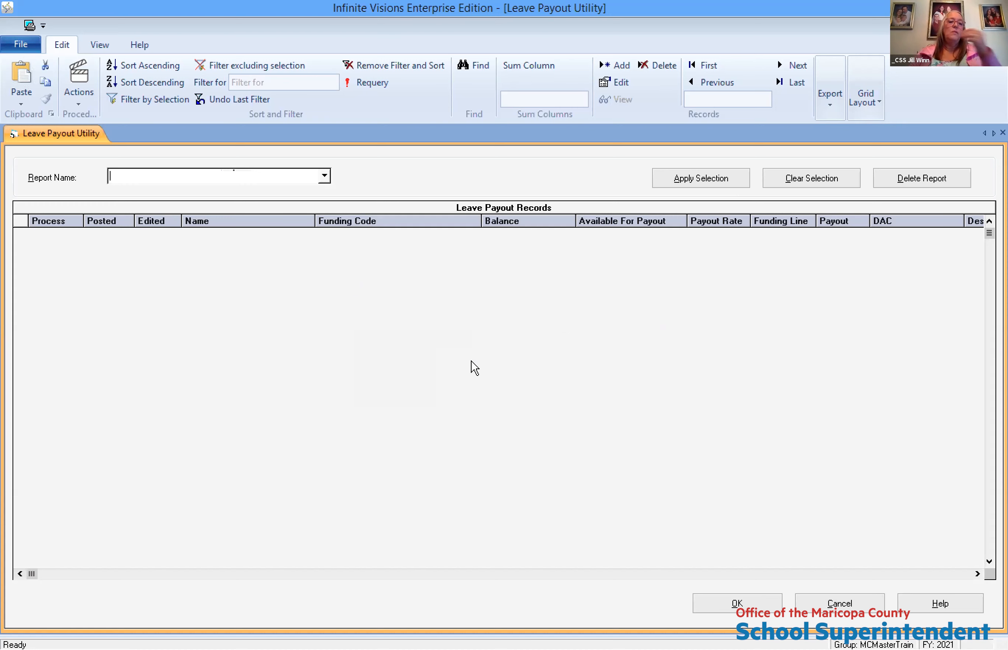
click(78, 82)
click(181, 151)
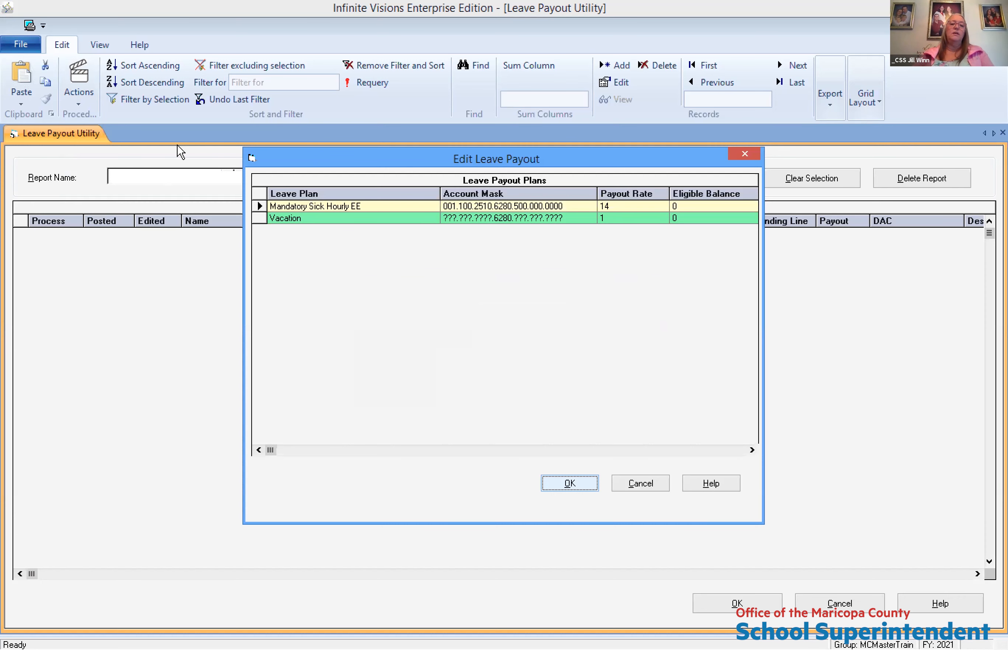
Add a new leave payout plan entry with Vacation as its leave plan
right_click(448, 268)
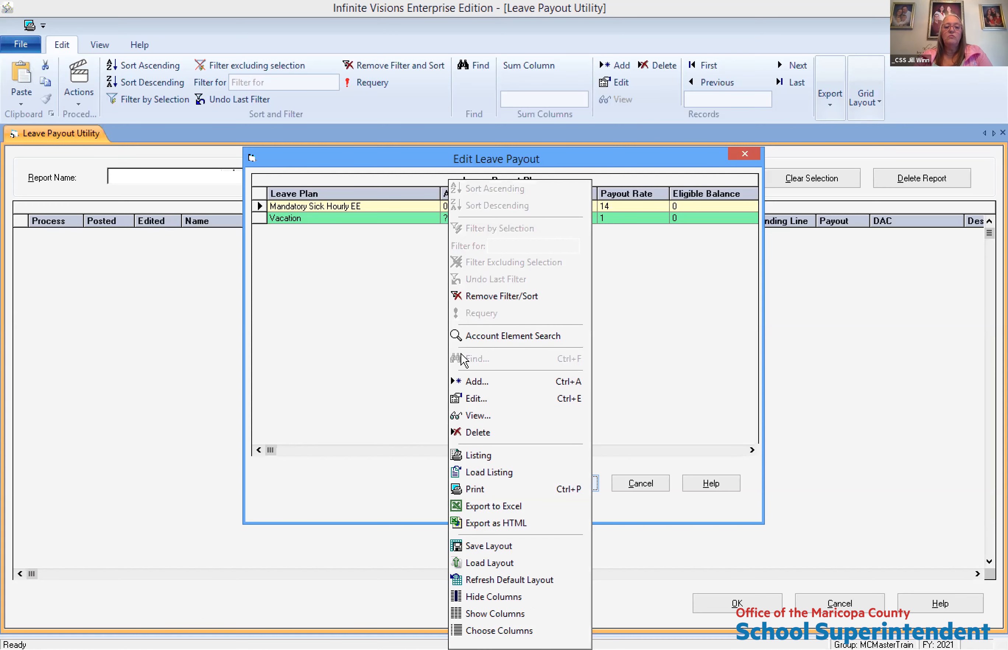
click(475, 382)
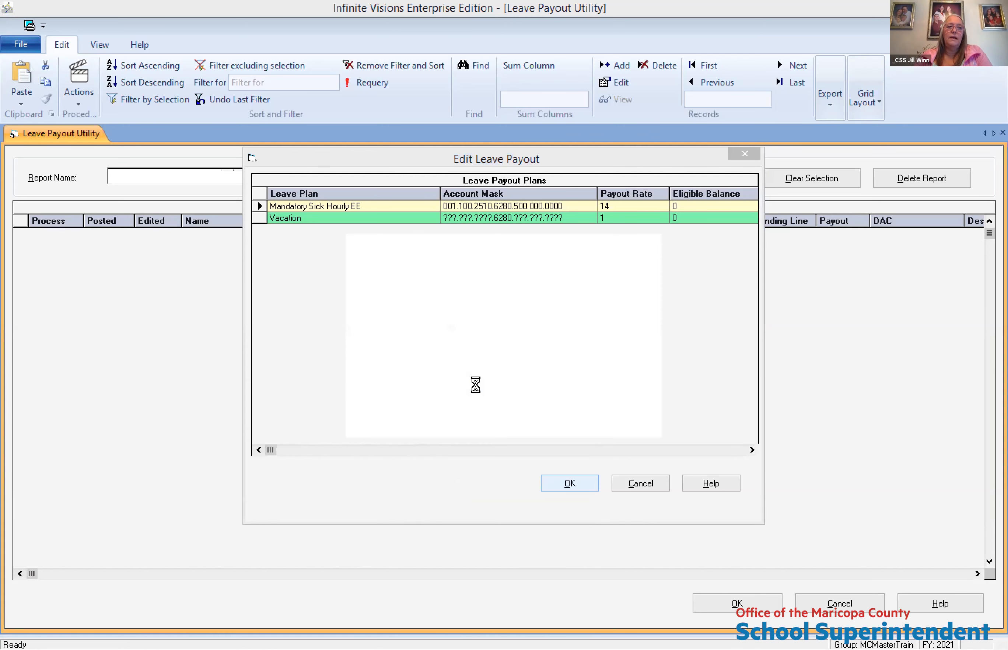
click(636, 274)
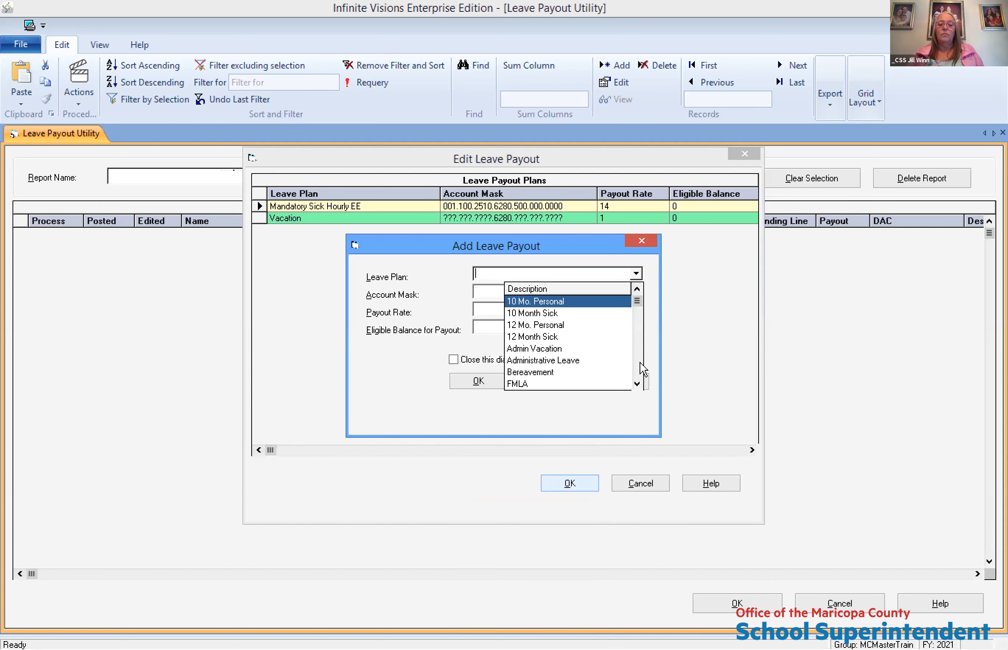
scroll(639, 369, down, 3)
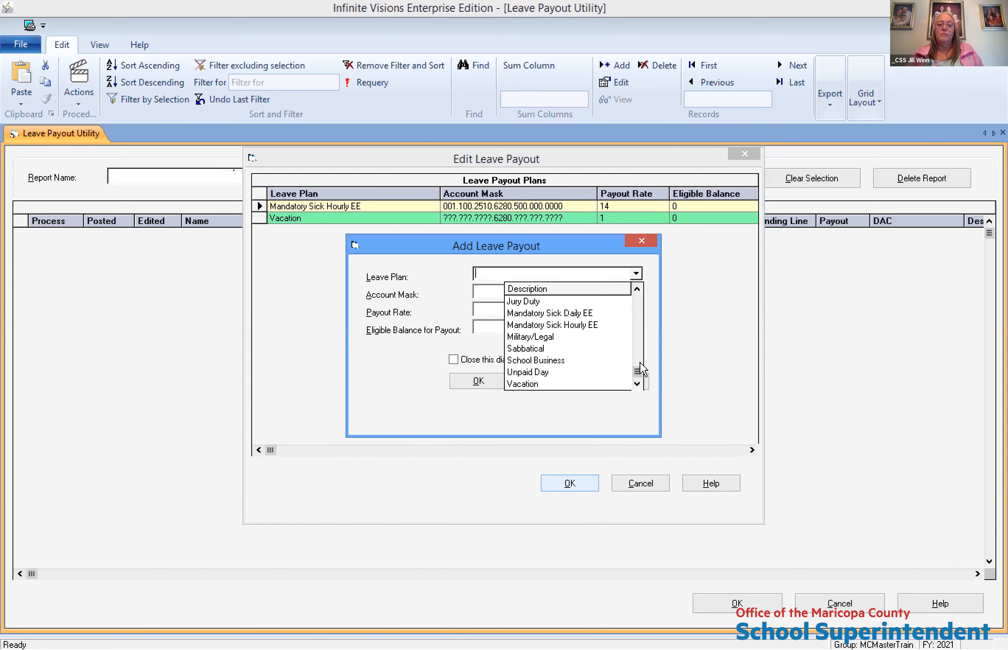
click(552, 383)
click(531, 291)
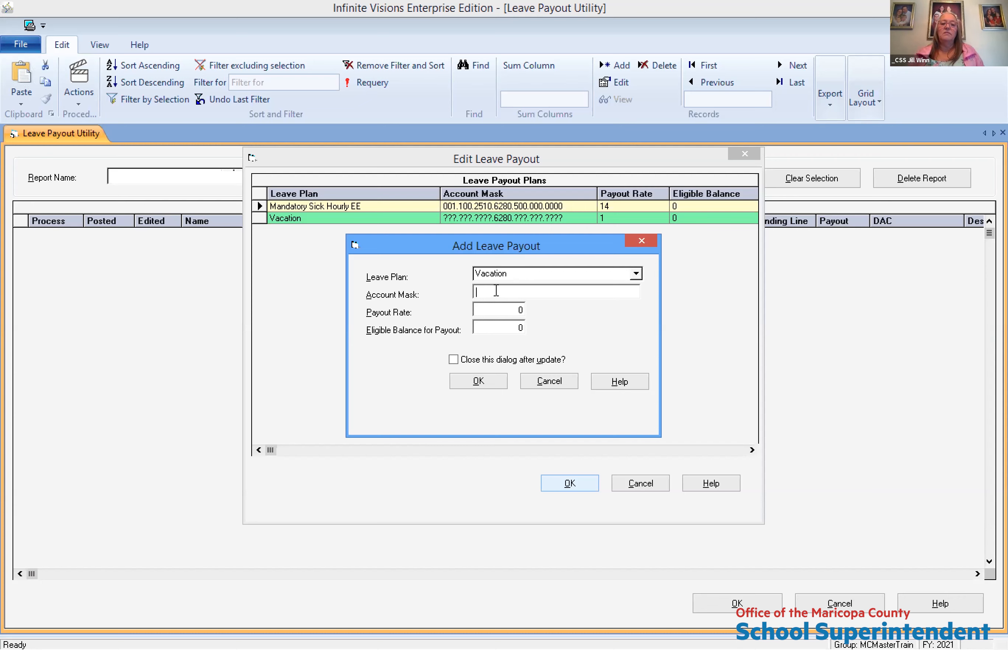
Enter account mask 001.100.2510.6580.500.000.0000 for the new Vacation payout entry
text(0)
text(01.100)
text(.2510.6)
text(2803)
key(BackSpace)
key(BackSpace)
text(.500.)
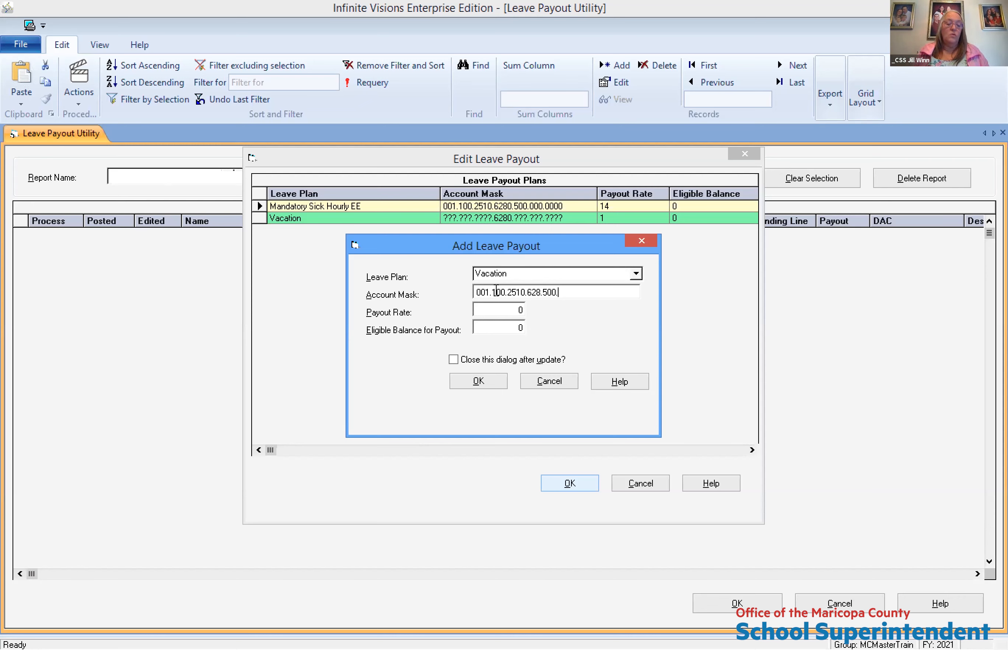
key(Tab)
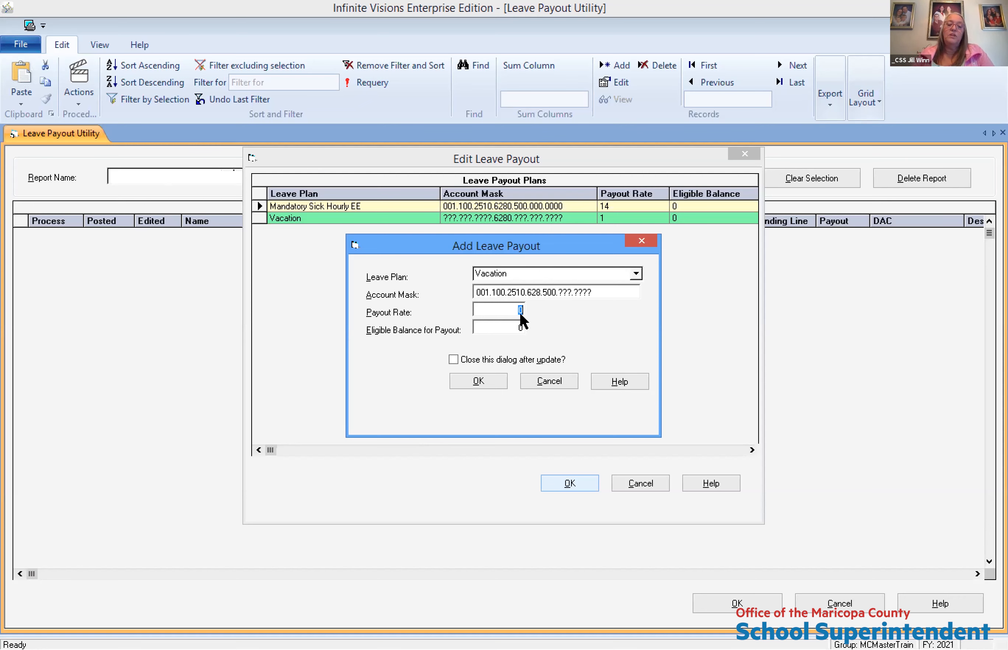
click(485, 310)
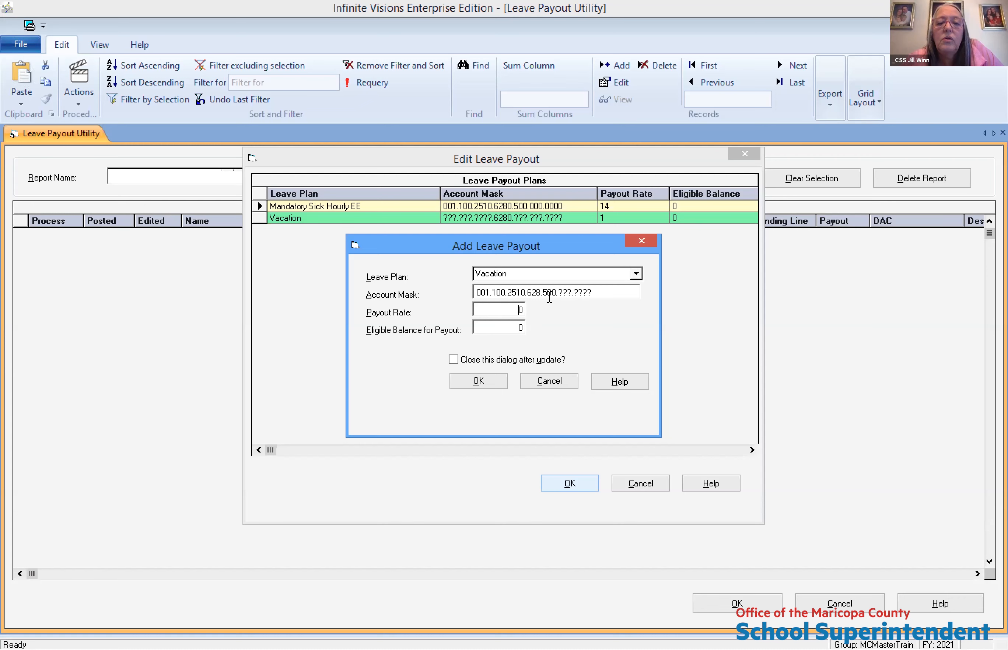
click(598, 291)
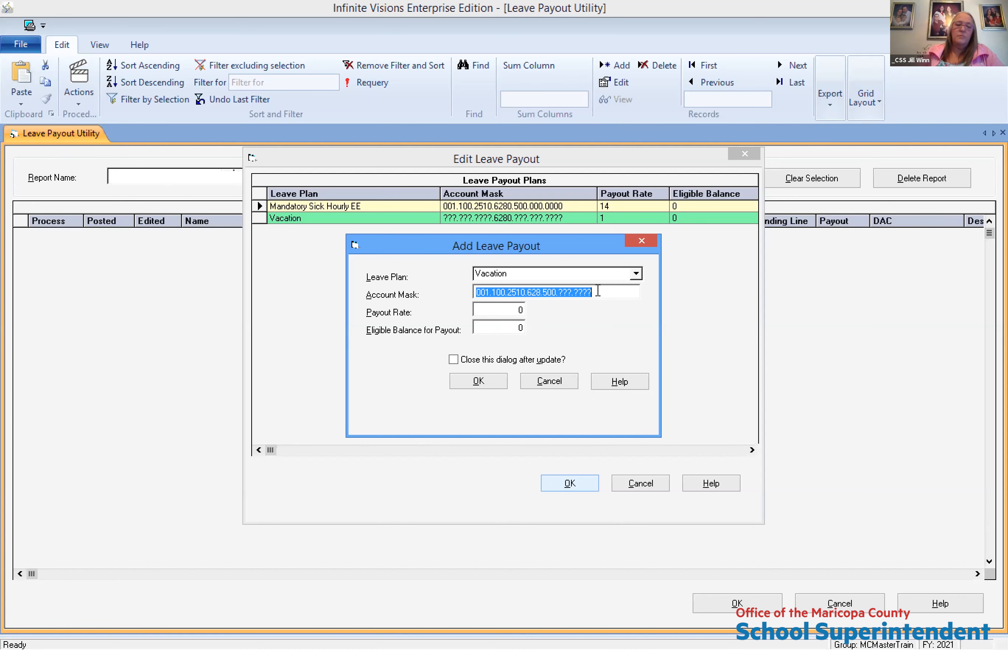
text(001.100.)
text(2510.65)
text(80.500.000.00)
text(00)
key(Tab)
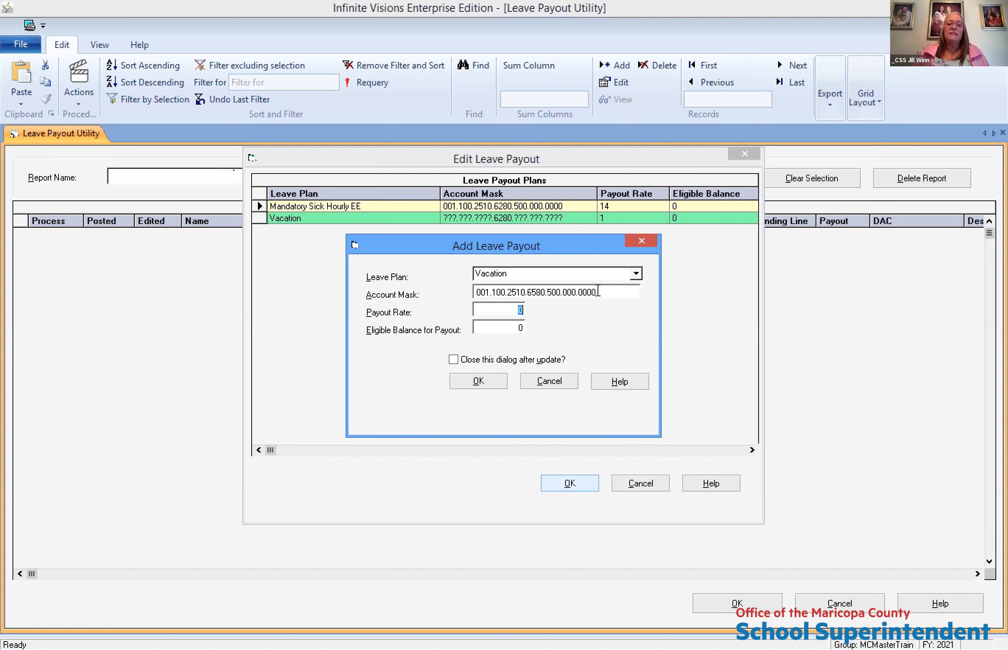
Set the Vacation payout rate to 1 and the eligible balance for payout to 0
text(20.00)
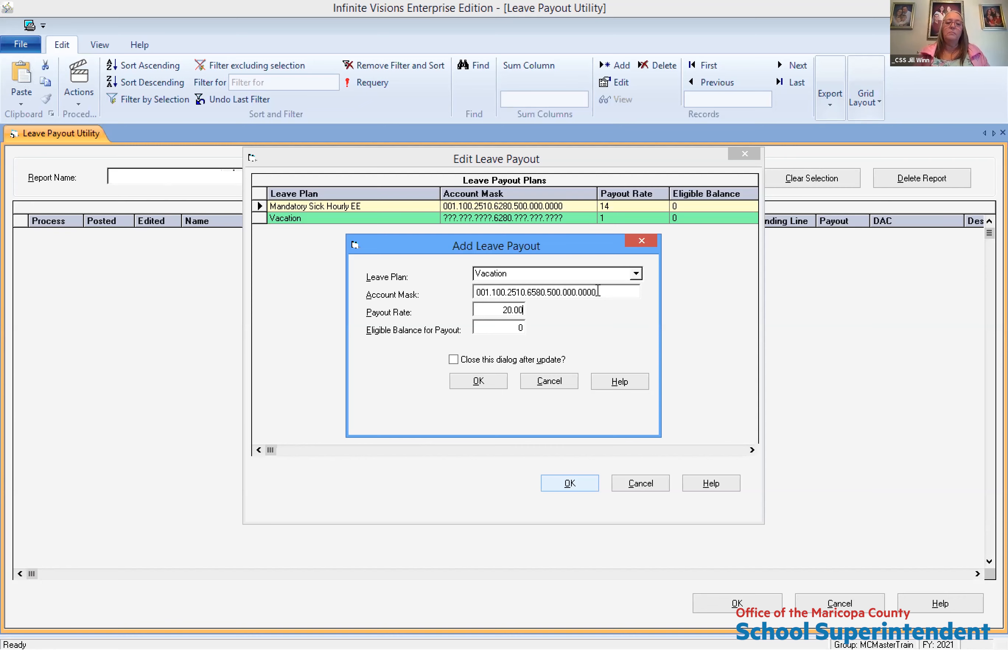
key(BackSpace)
key(BackSpace)
key(BackSpace)
key(BackSpace)
key(BackSpace)
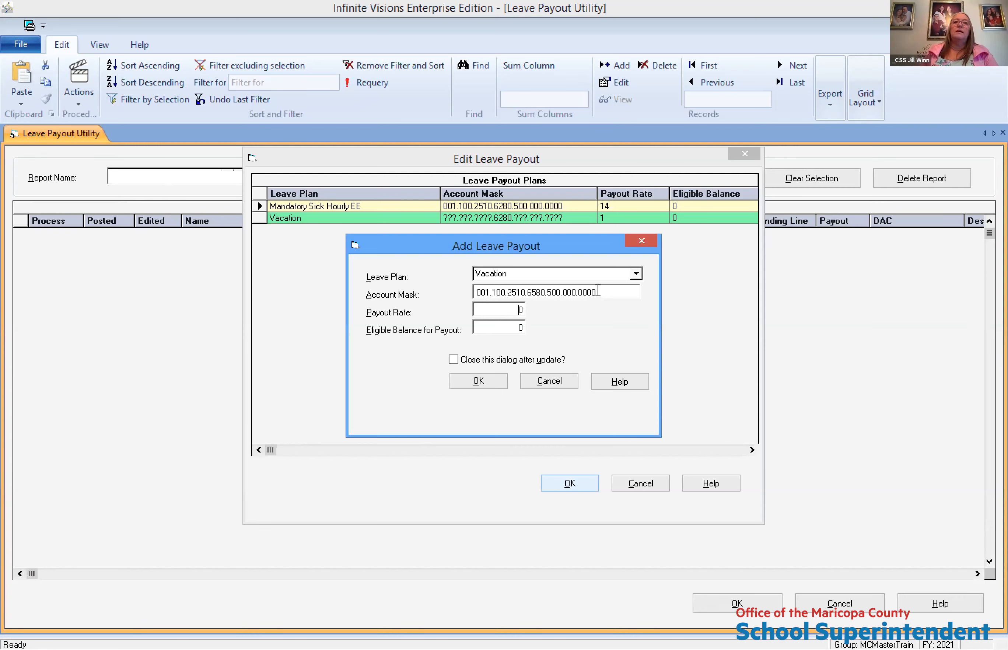
text(0.5)
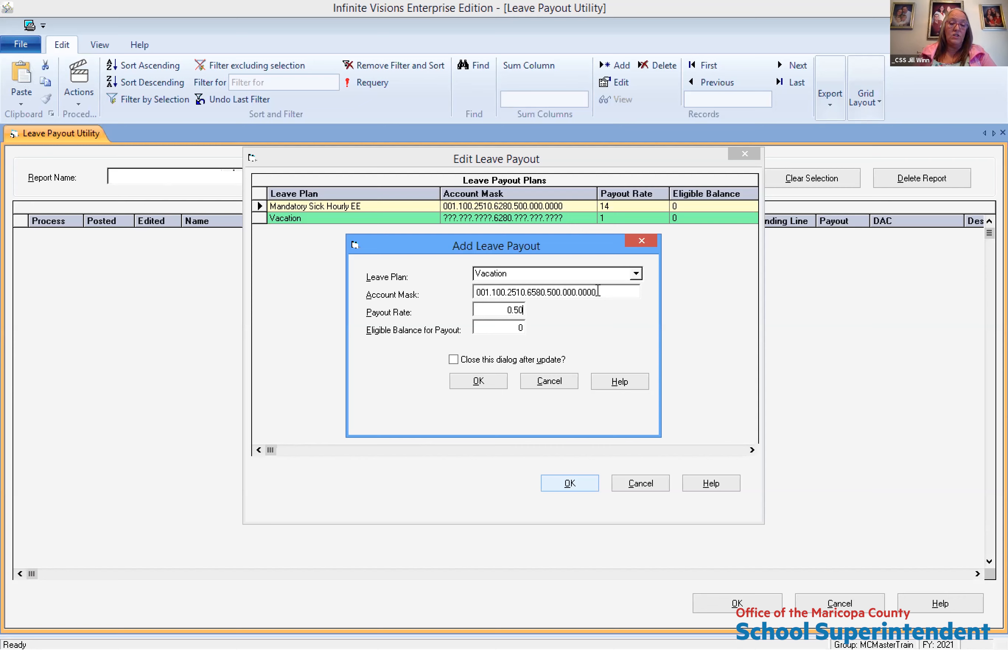
key(BackSpace)
key(BackSpace)
key(BackSpace)
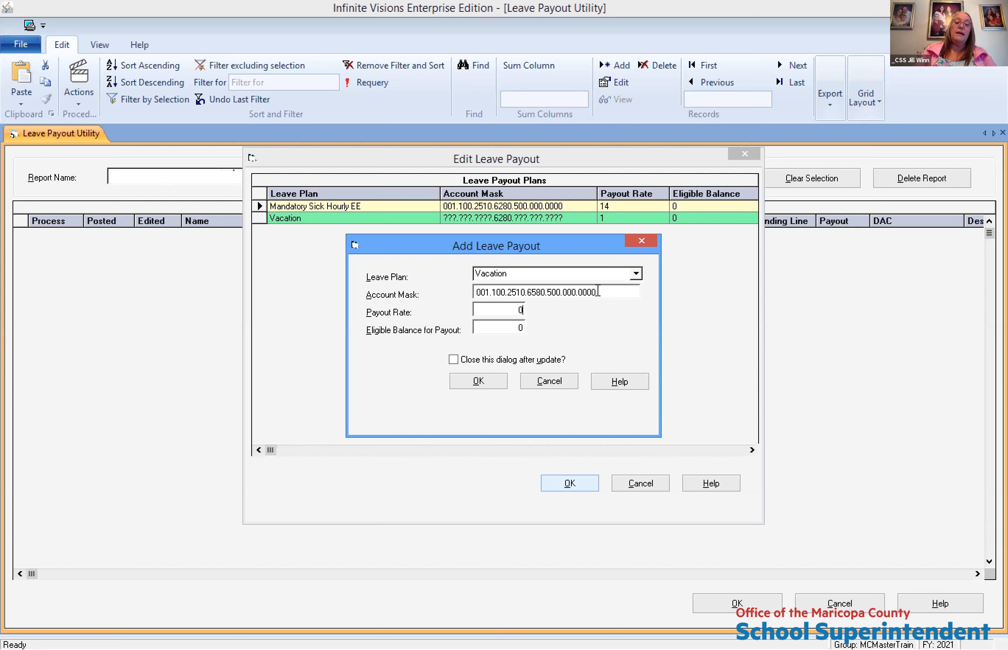
text(1.)
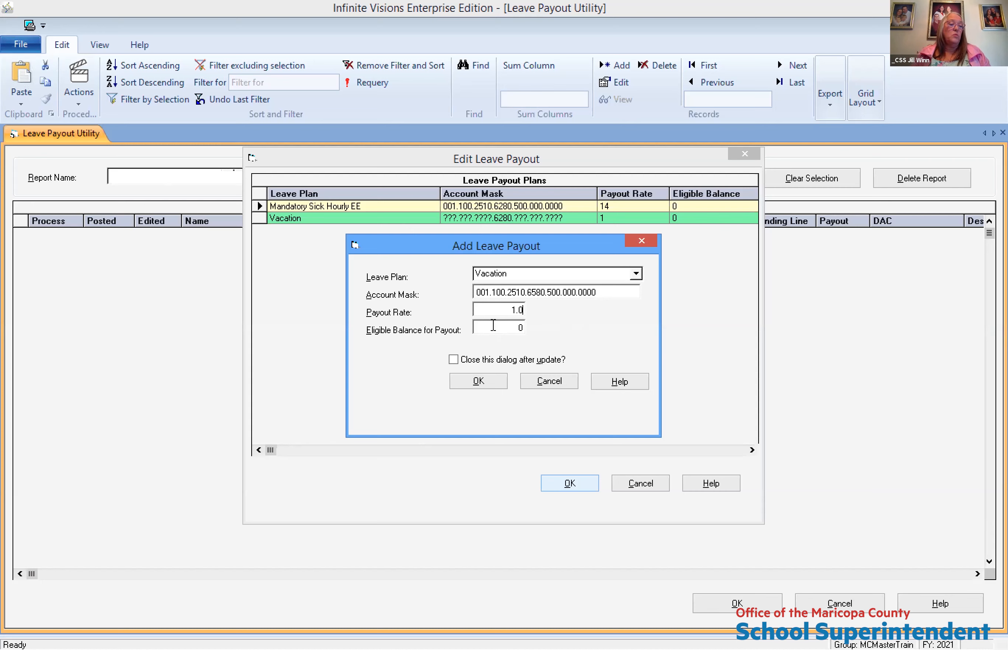
key(Tab)
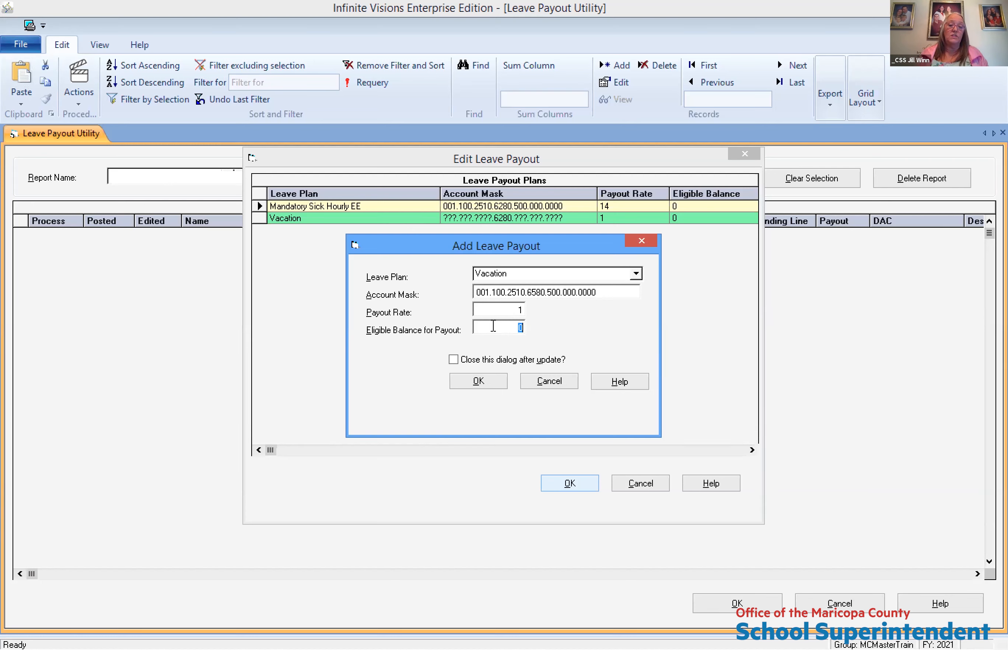
text(100)
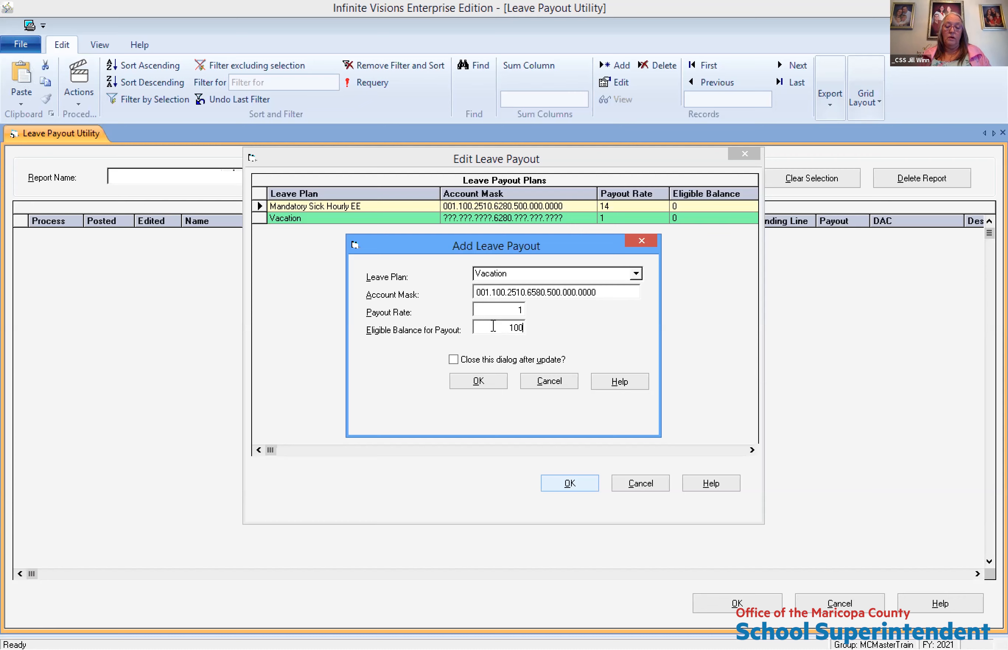
key(BackSpace)
key(BackSpace)
key(BackSpace)
text(0)
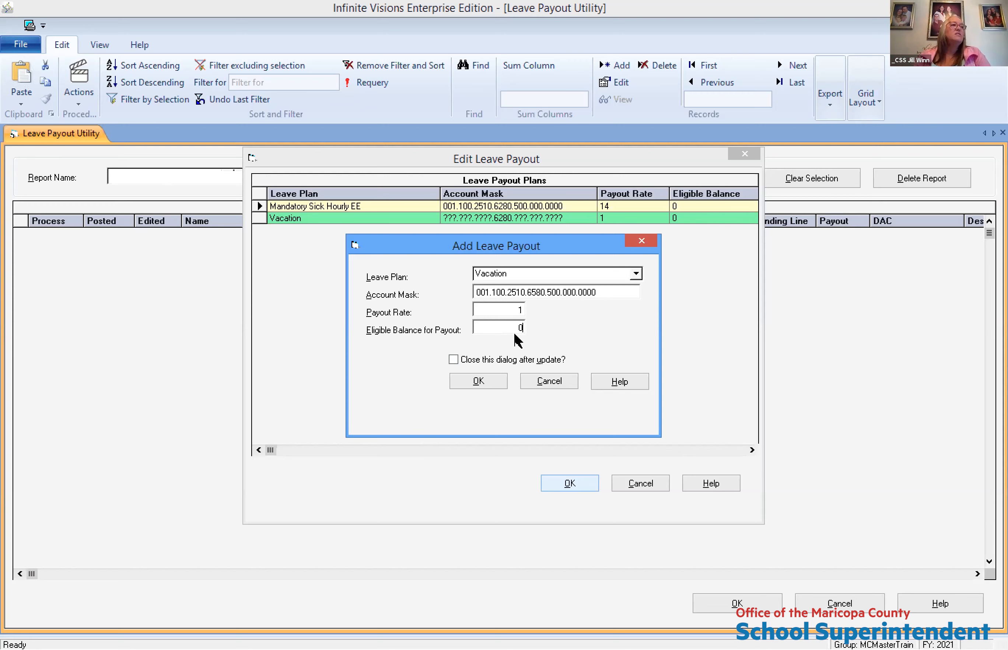
Attempt to save the new Vacation entry, then abandon it after the duplicate leave plan warning
click(479, 360)
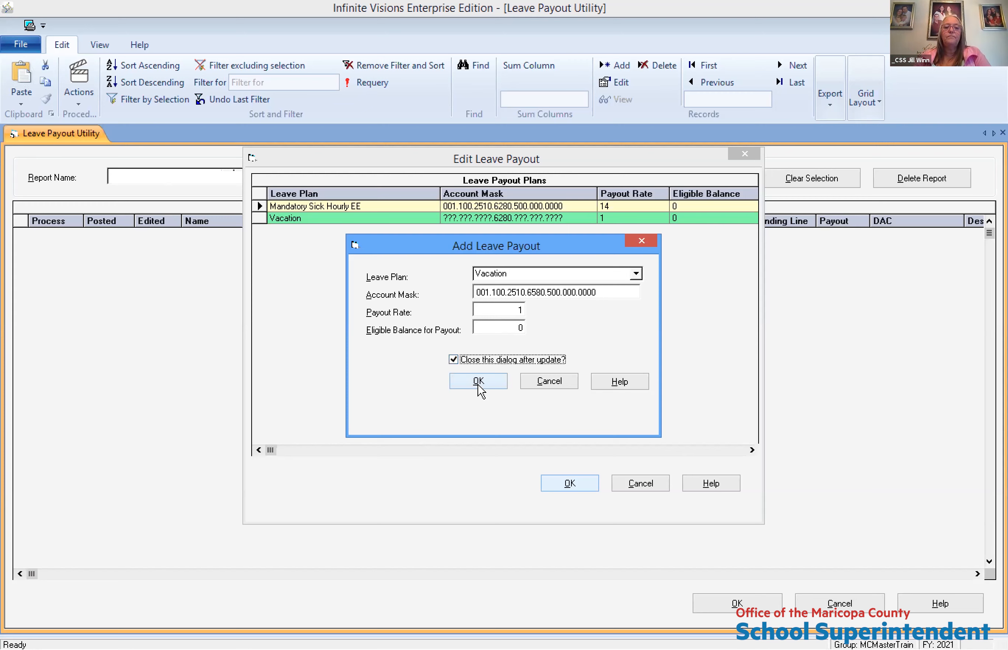
click(479, 387)
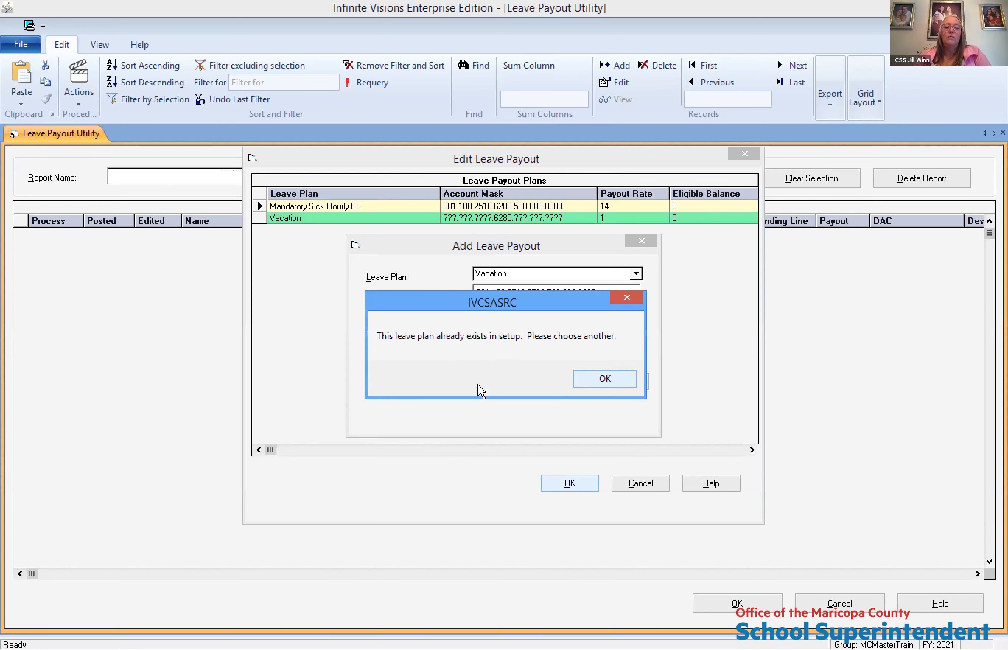
click(603, 379)
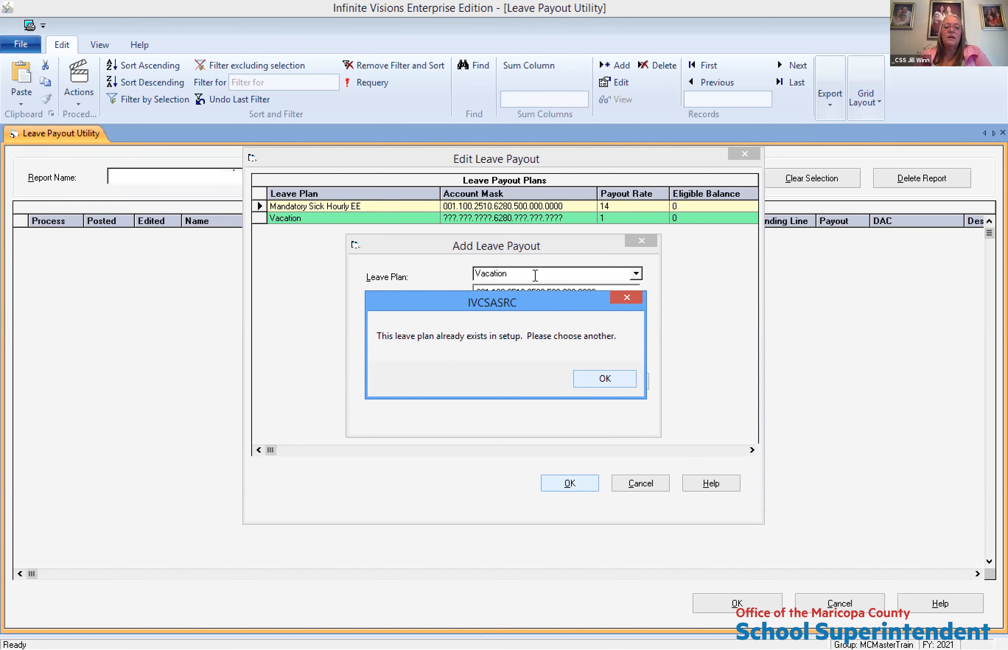
click(637, 273)
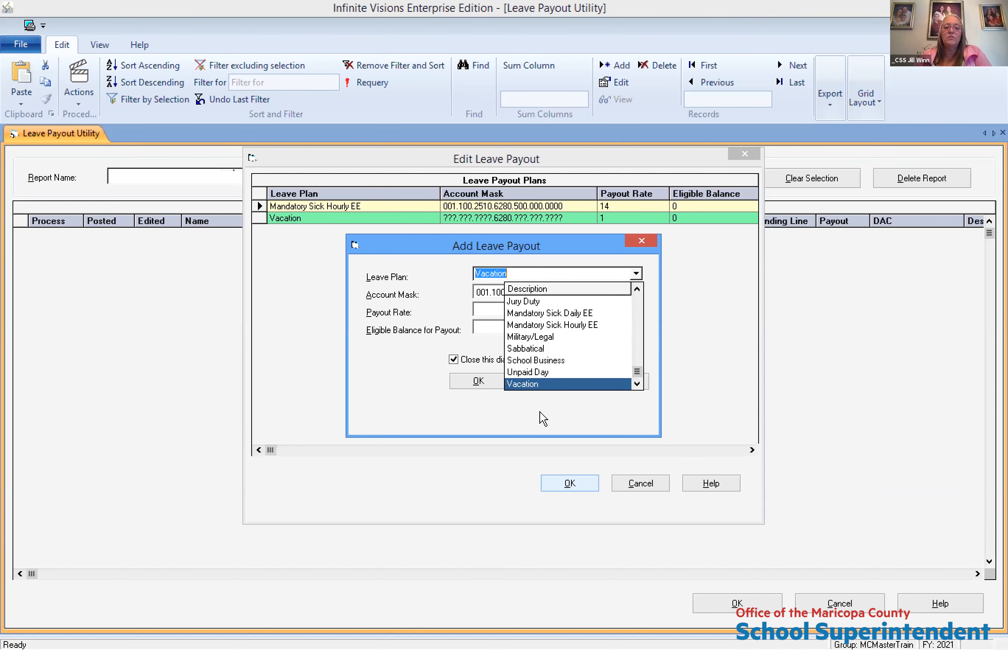
click(555, 386)
click(552, 385)
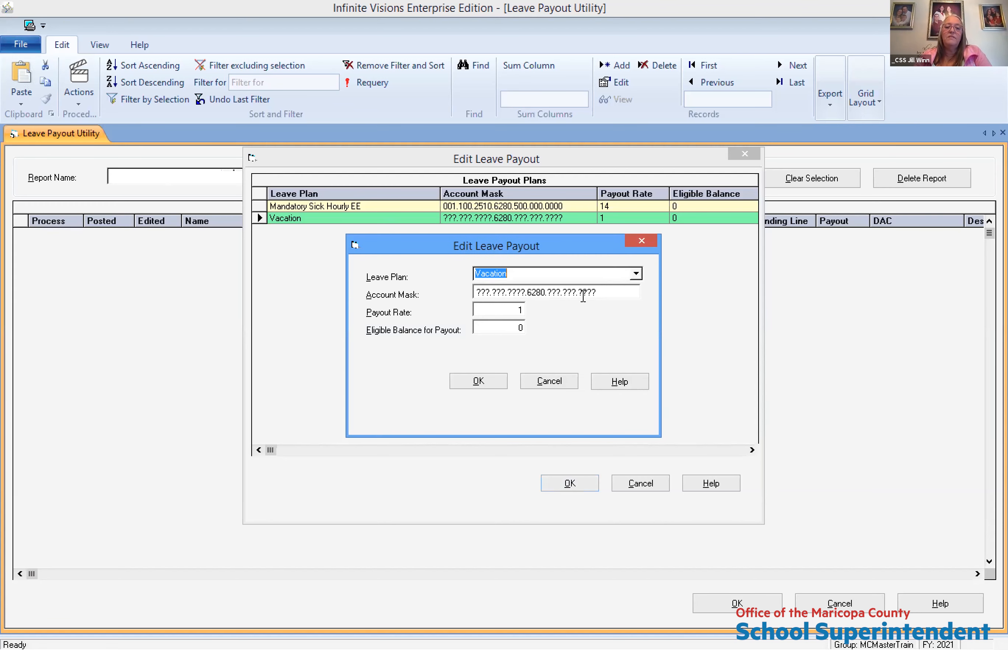
Give the existing Vacation plan account mask 001.100.2510.6280.500.000.0000 and payout rate 1, and save
click(602, 291)
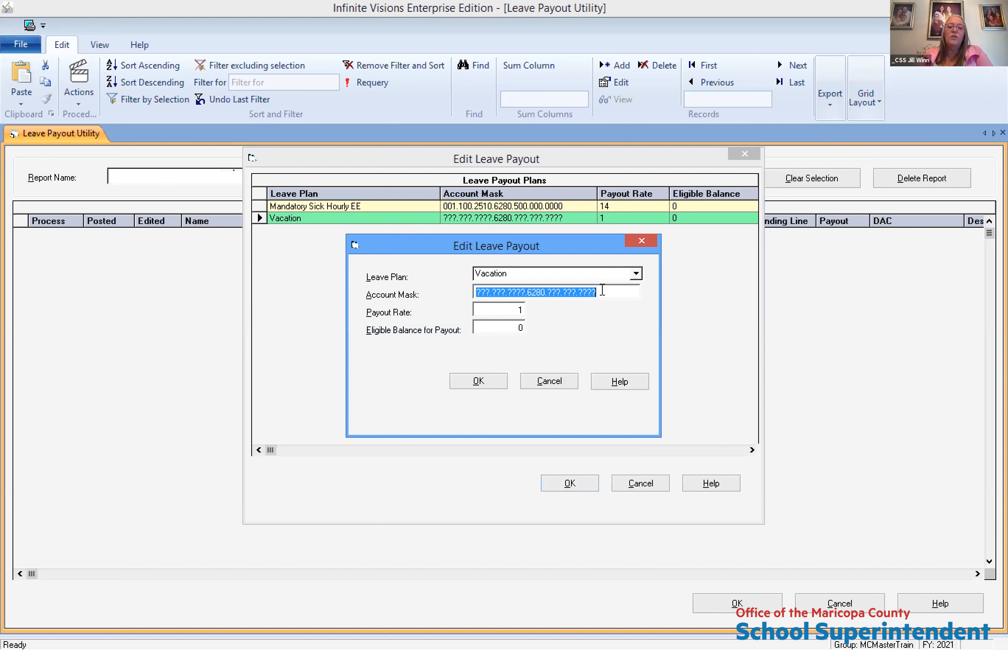
text(001.100.)
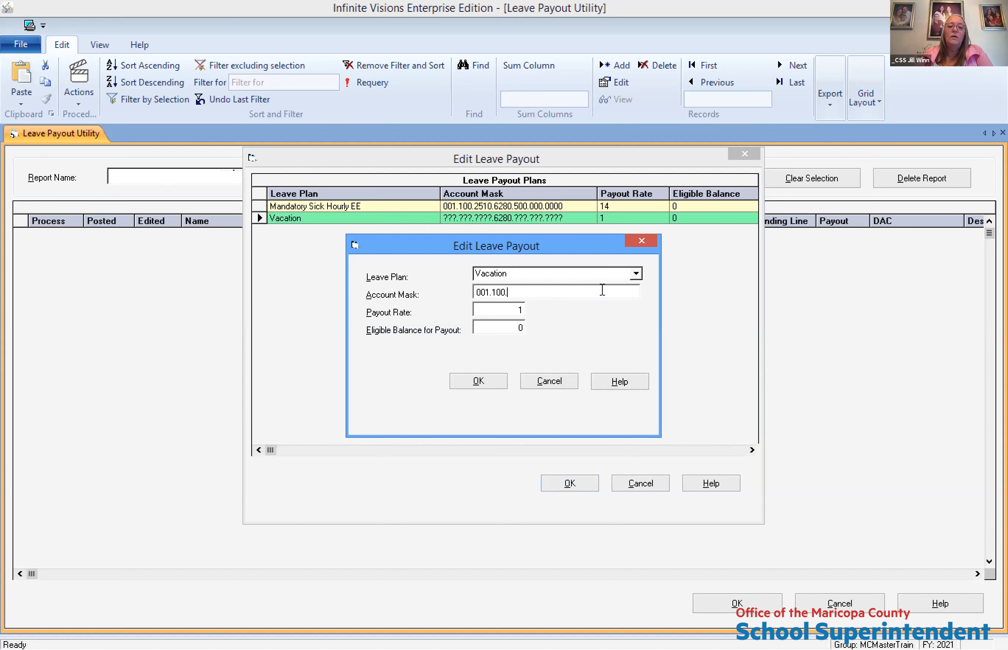
text(2510.6280.500.)
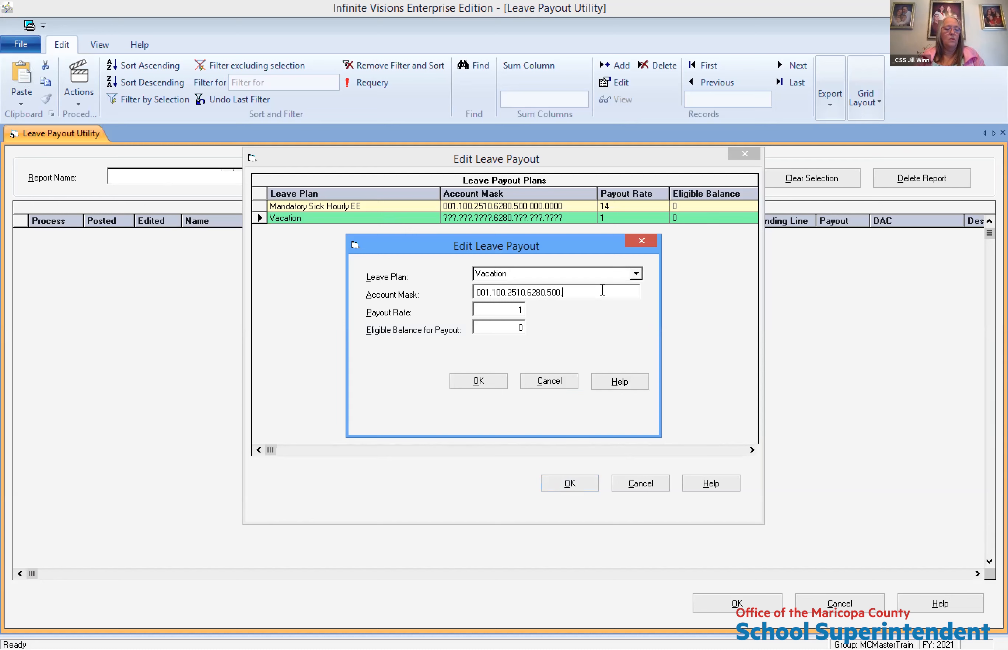
text(000.0000)
key(Tab)
text(1)
key(Tab)
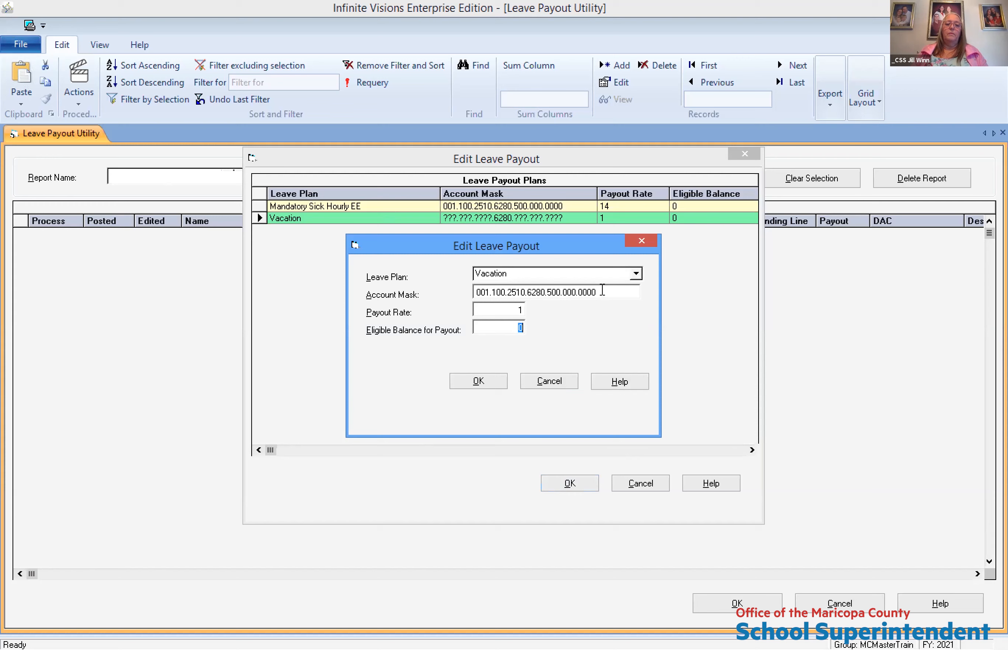
click(484, 380)
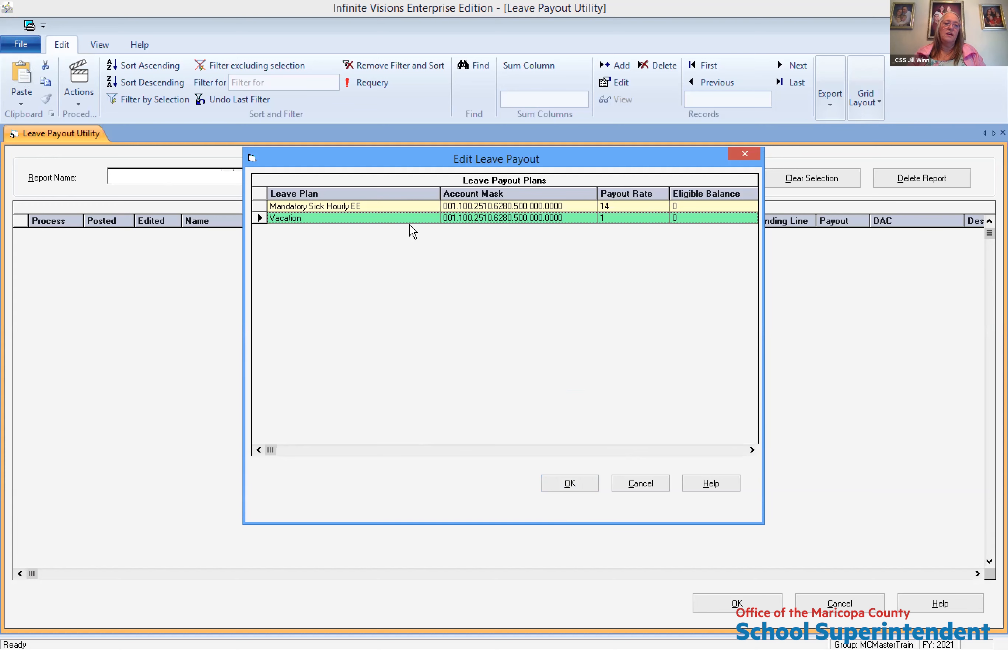
Review the Mandatory Sick Hourly EE plan unchanged, confirm the payout plans, and go to Employee Positions and Pay
double_click(415, 208)
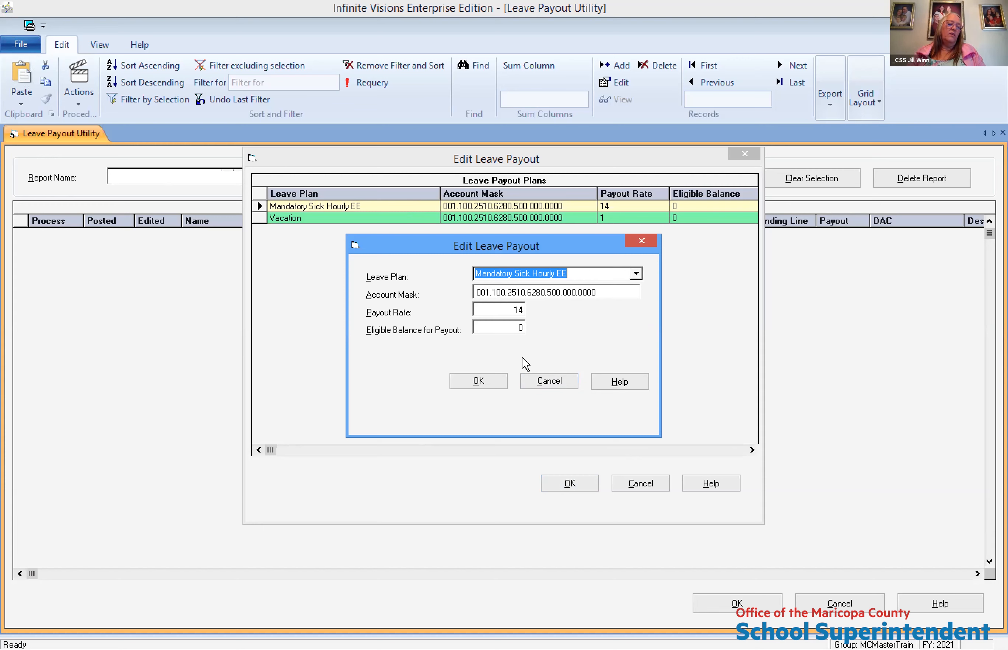
click(546, 384)
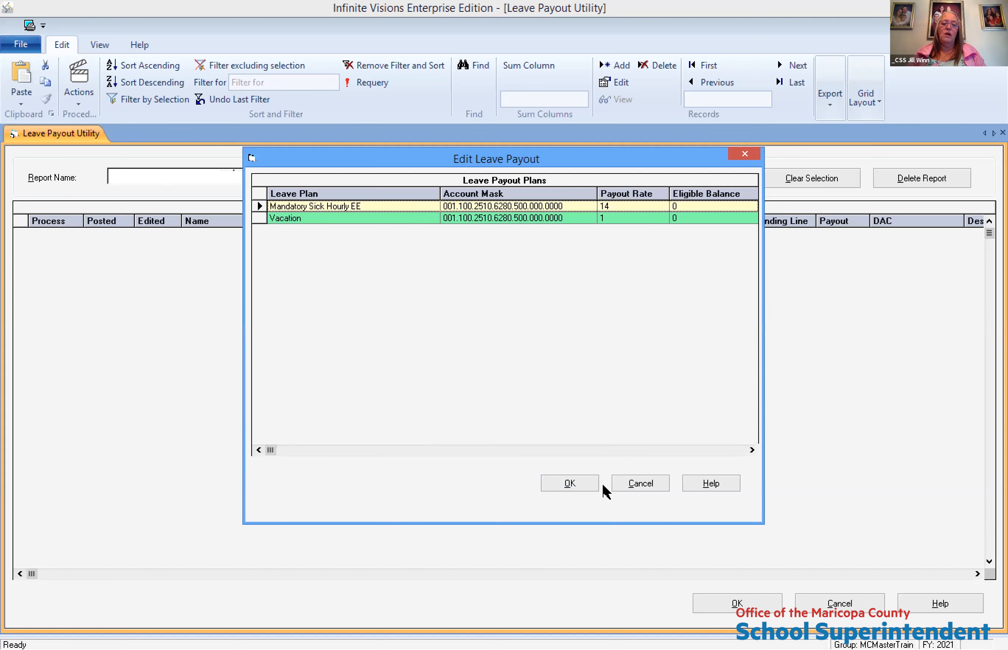
click(572, 487)
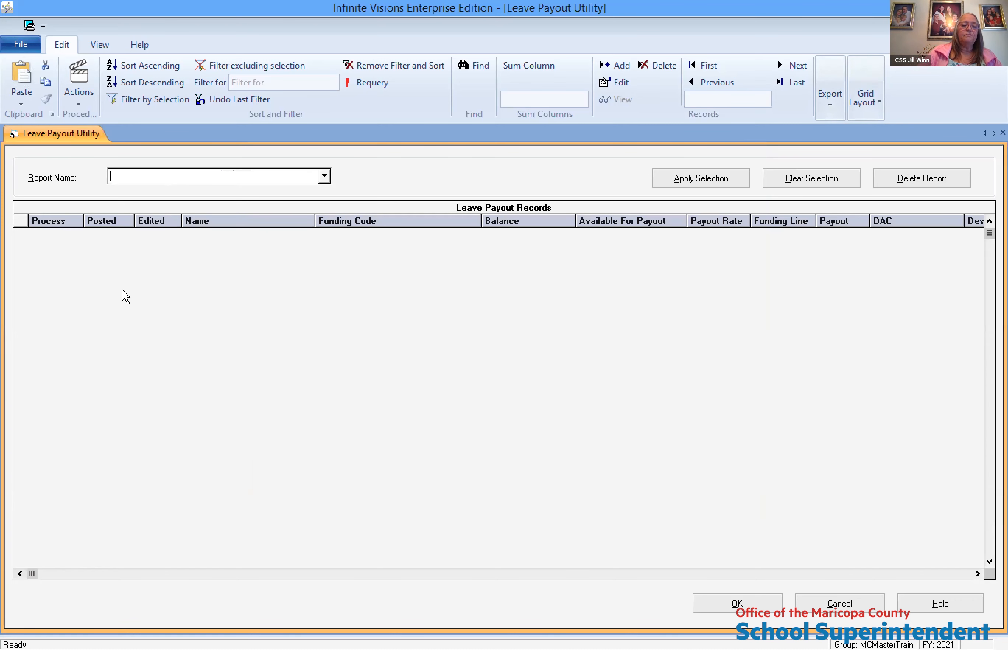
key(alt+Tab)
click(178, 135)
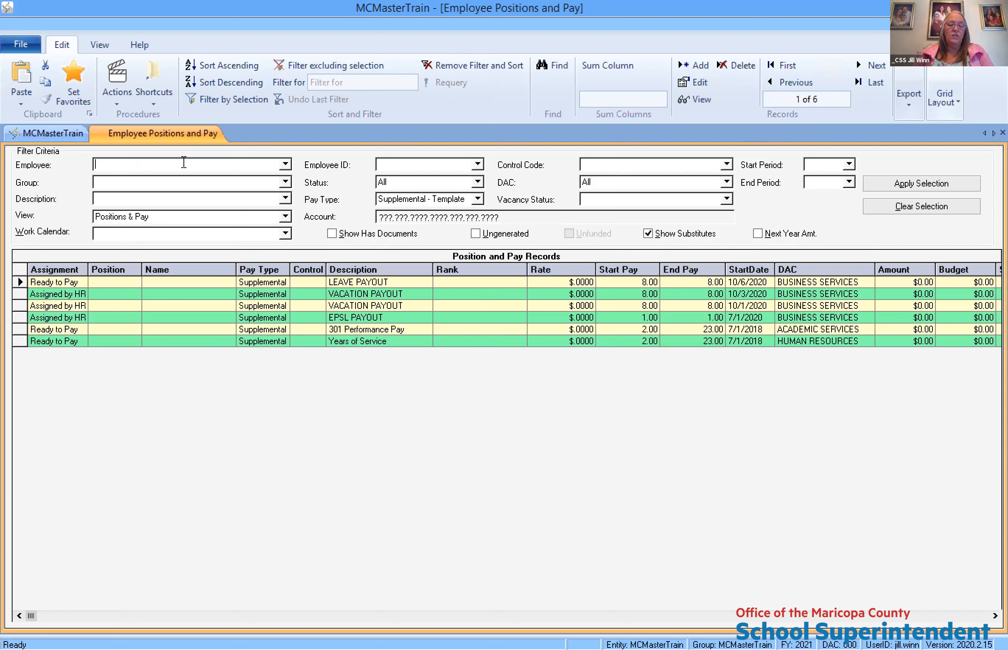
Filter positions to Status Open and Pay Type Position, listing 271 records
click(931, 214)
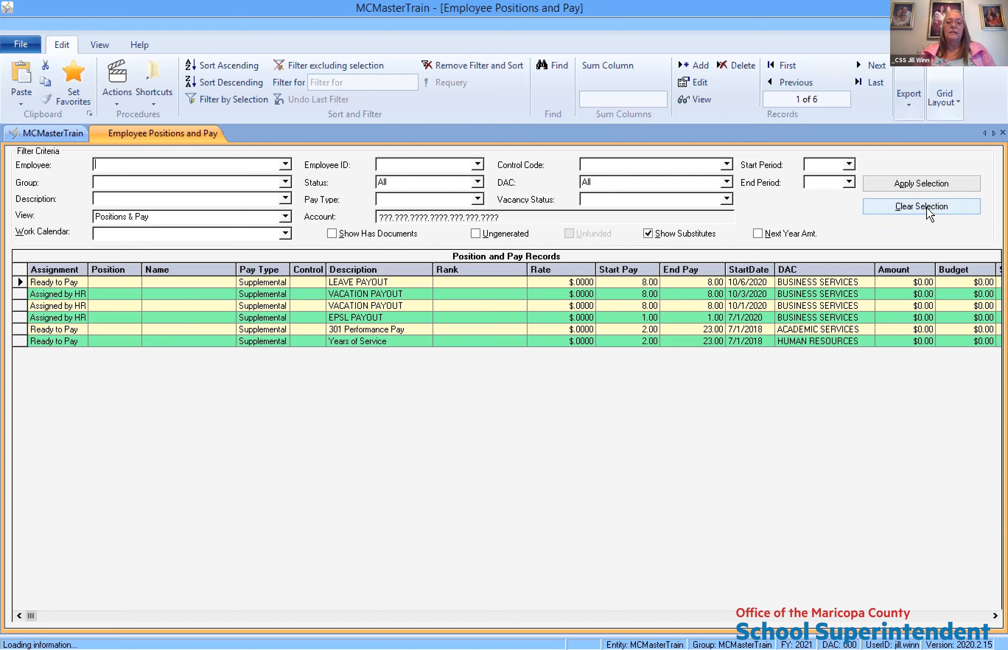
click(900, 186)
click(559, 392)
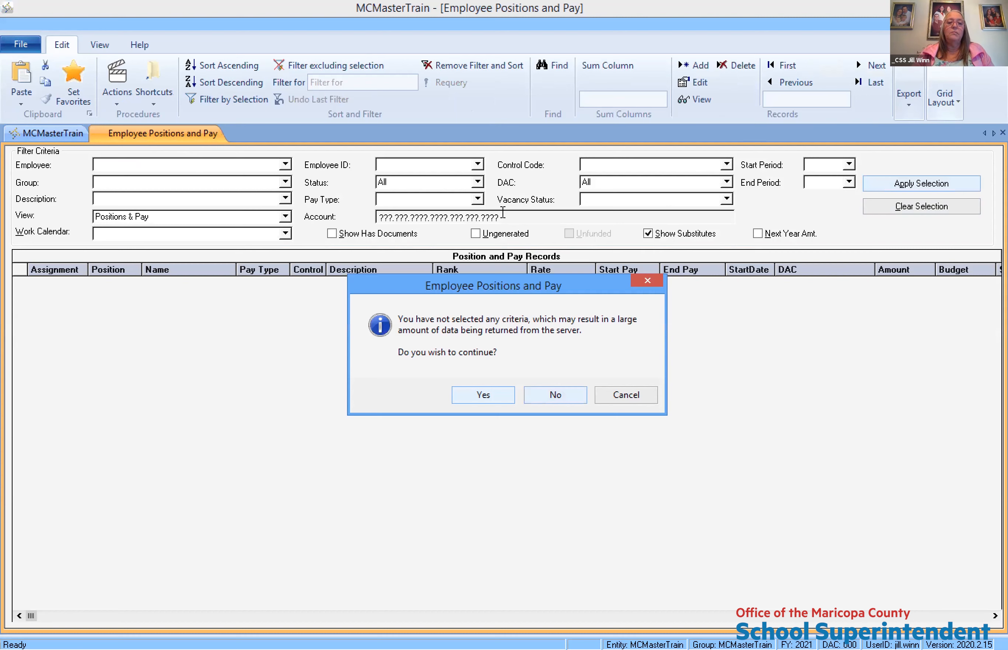
click(478, 182)
click(417, 220)
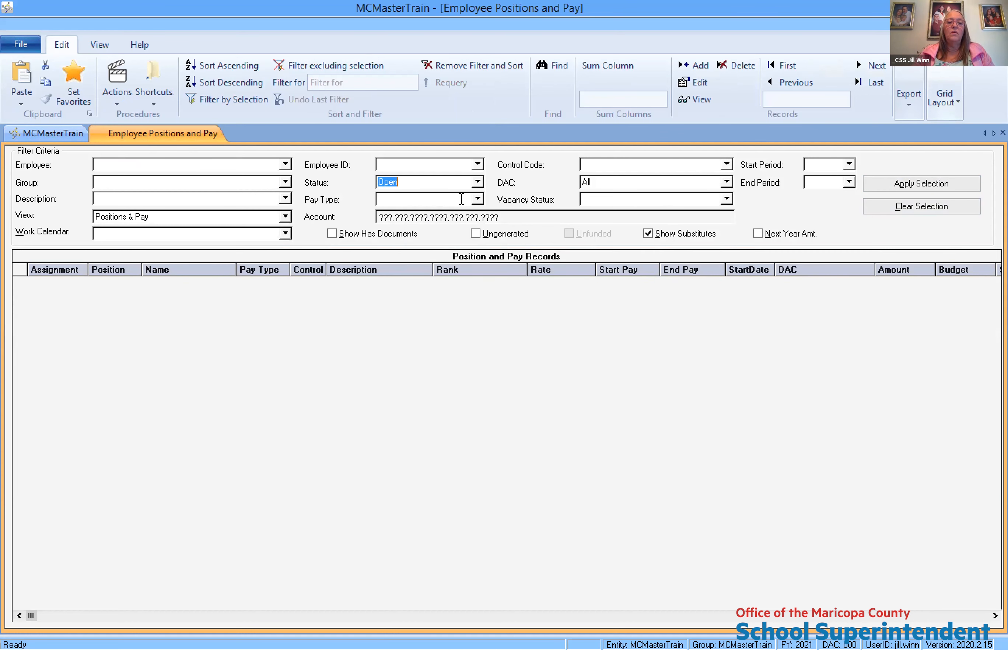
click(478, 199)
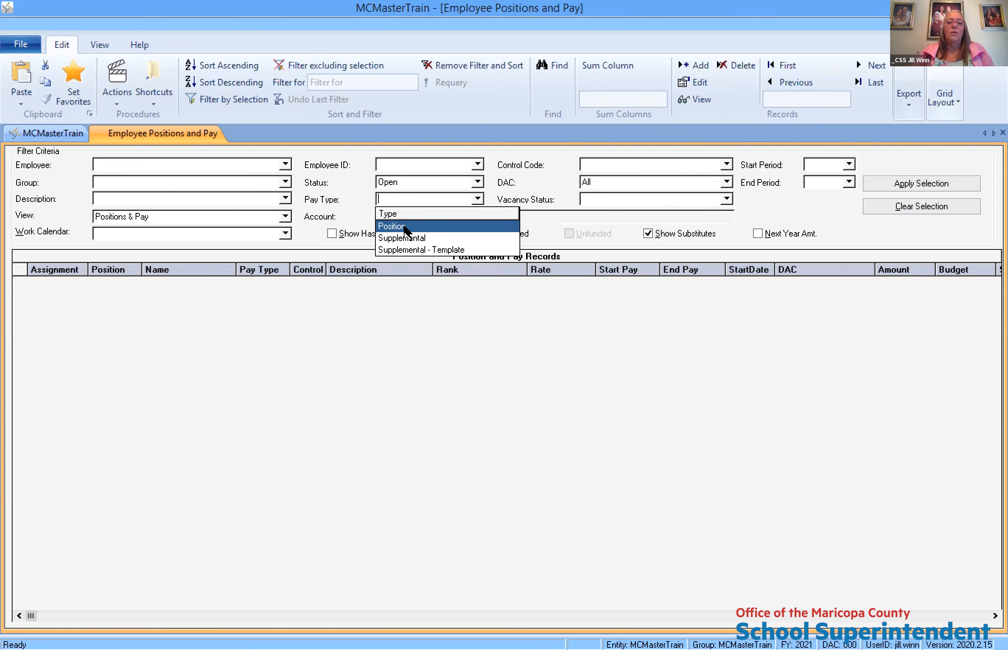
click(474, 227)
click(901, 184)
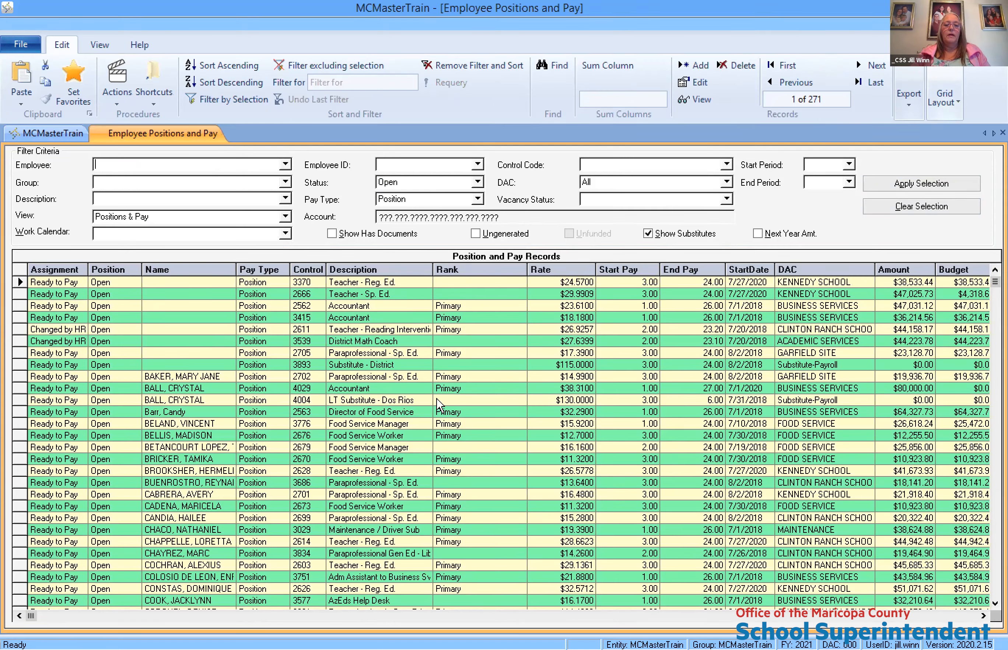
click(466, 390)
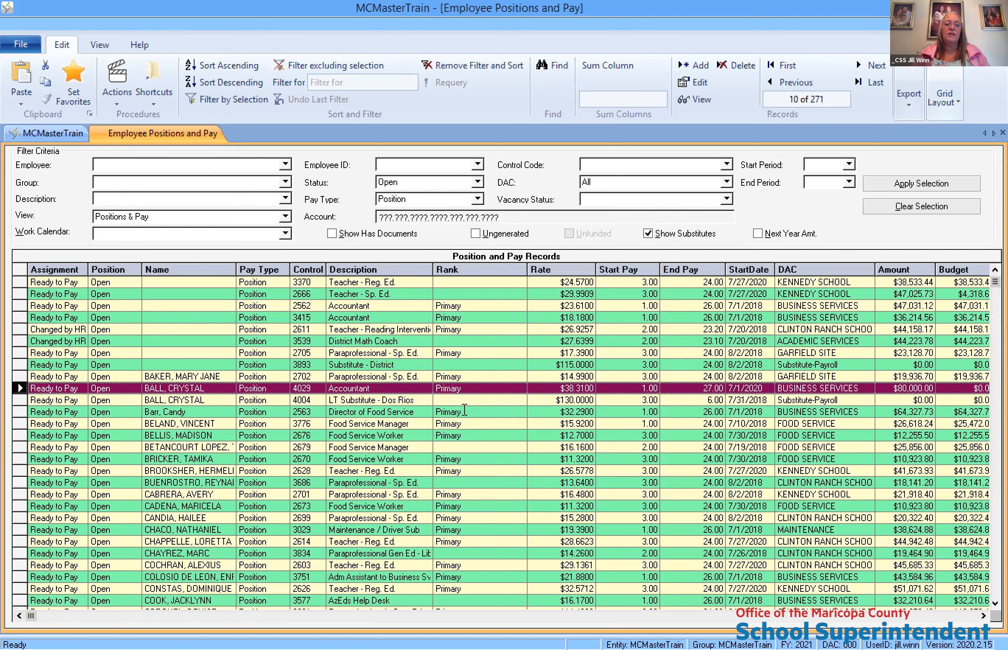
click(470, 399)
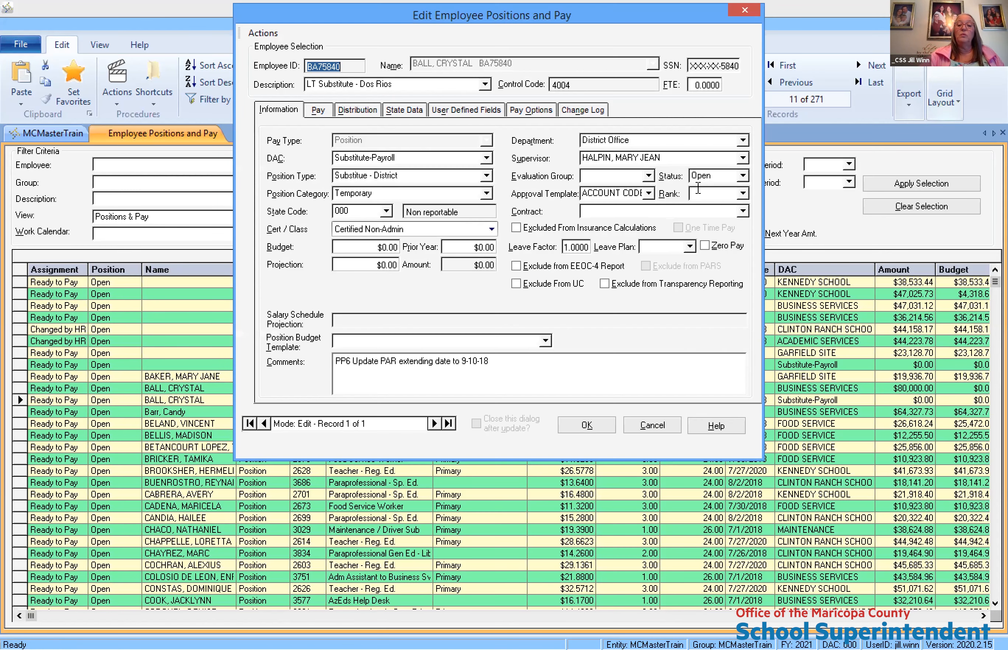
click(743, 194)
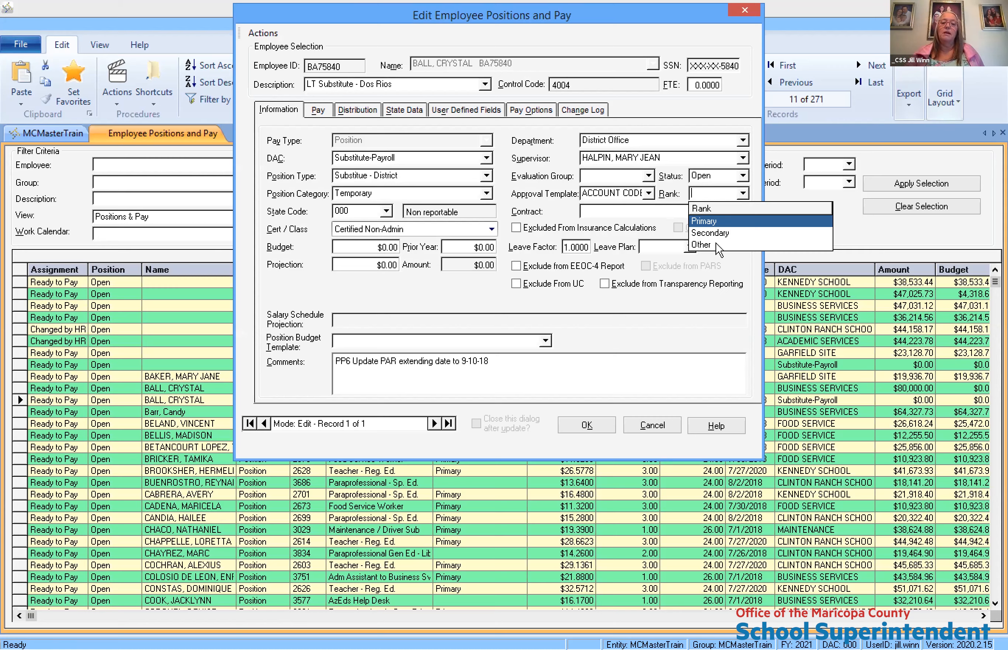
click(702, 245)
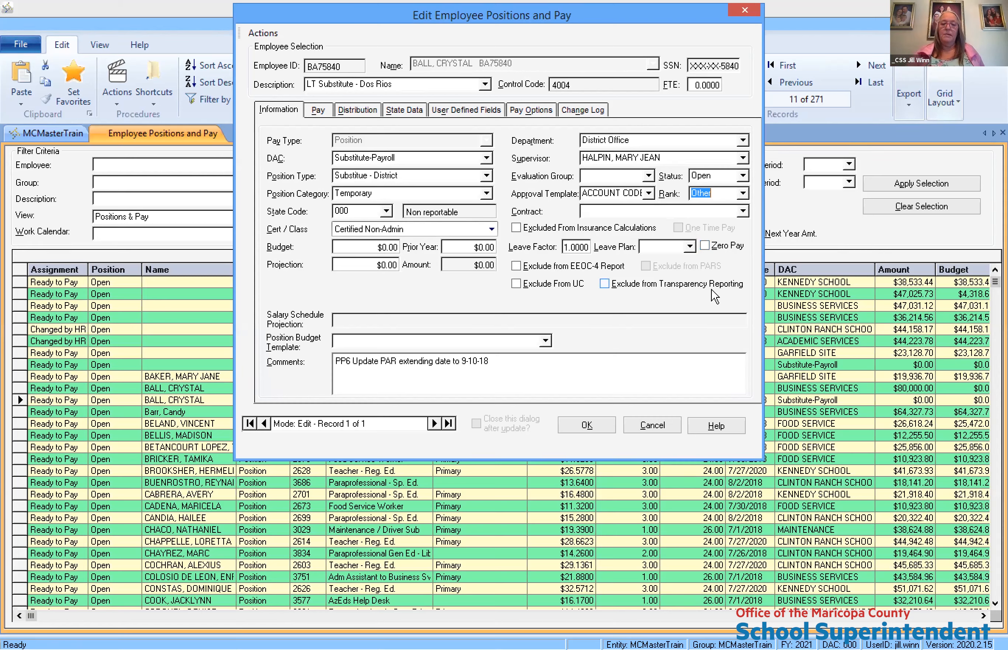
click(593, 429)
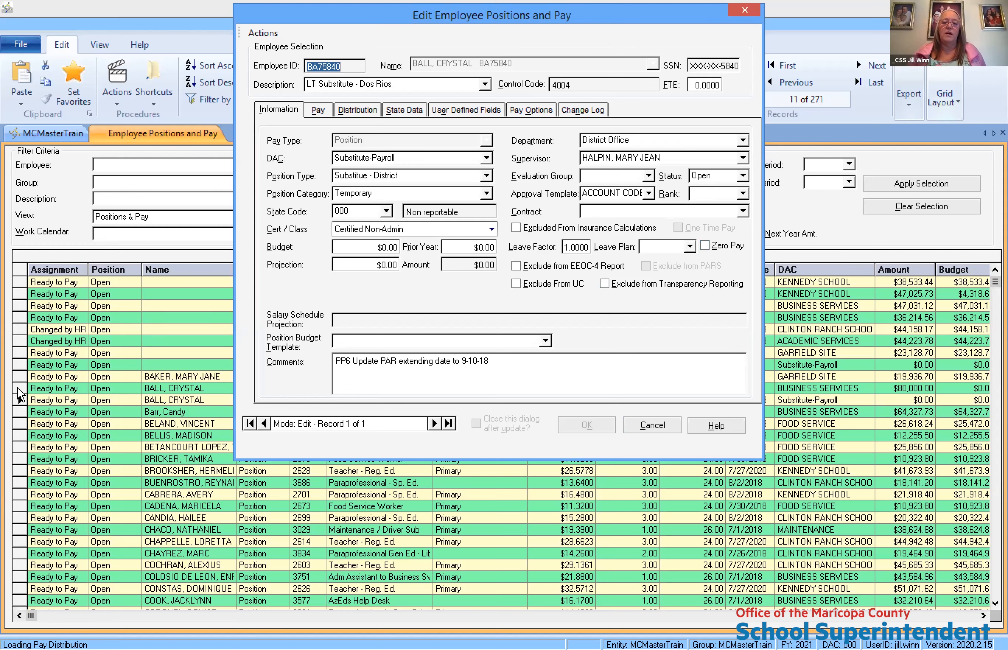
click(652, 425)
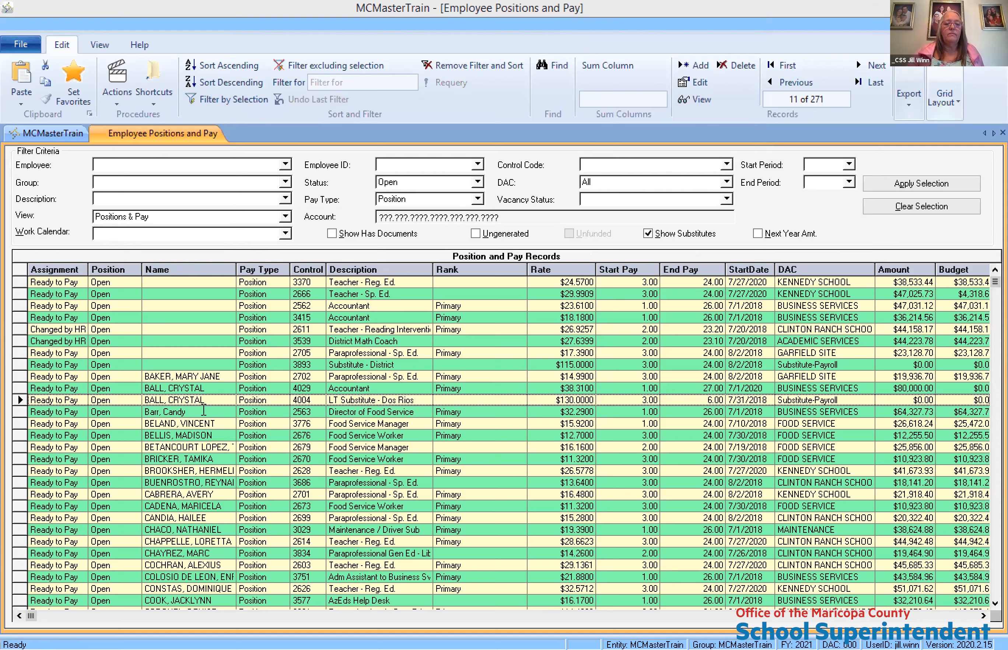
Remove the Primary rank from the Director of Food Service position and accept the logged change
click(203, 410)
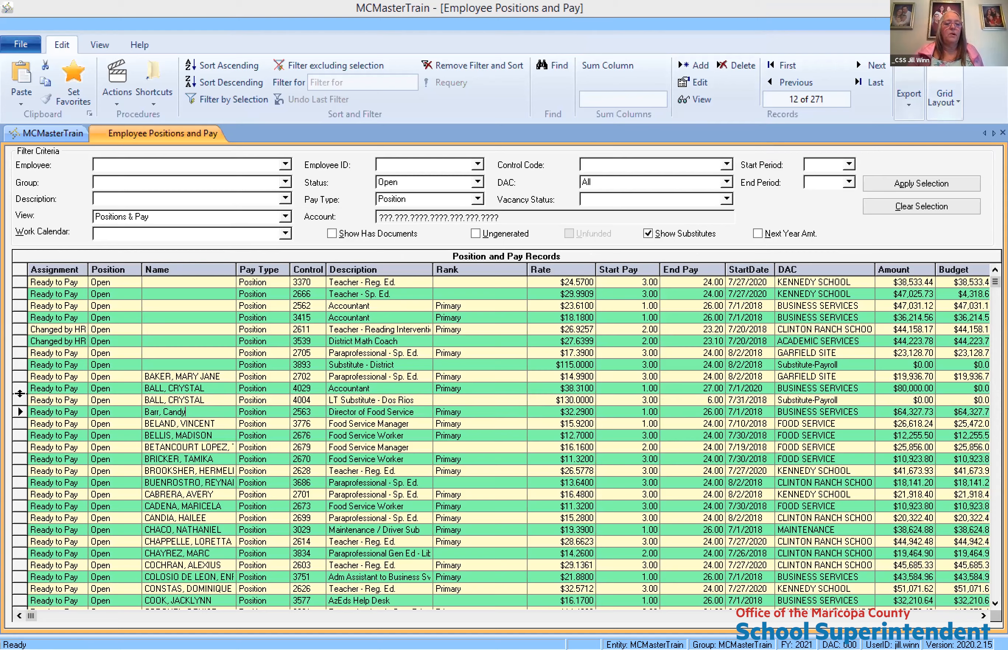
double_click(19, 411)
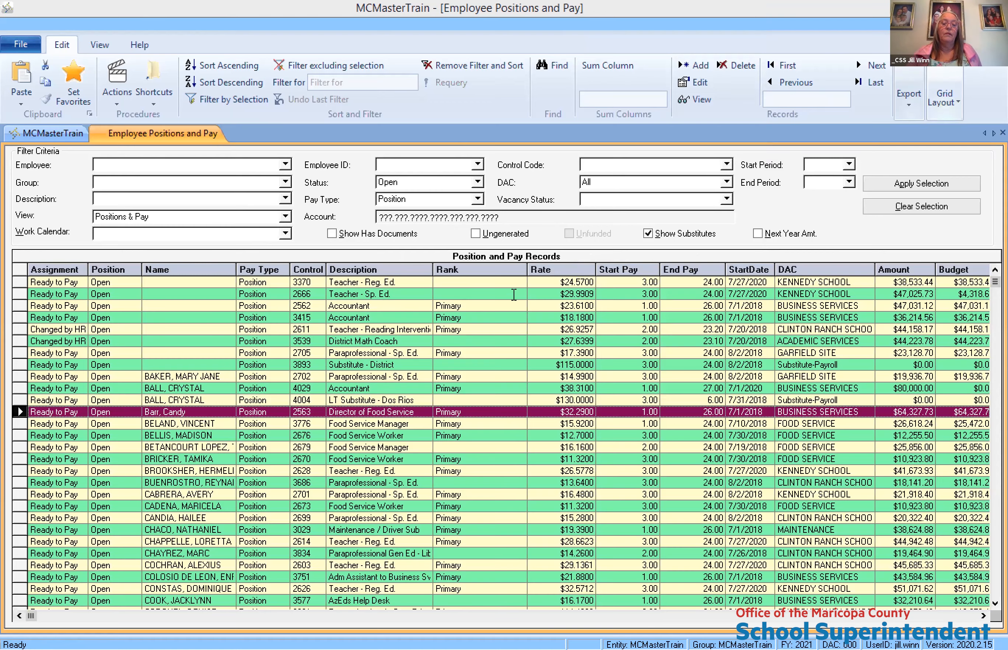
click(729, 192)
key(BackSpace)
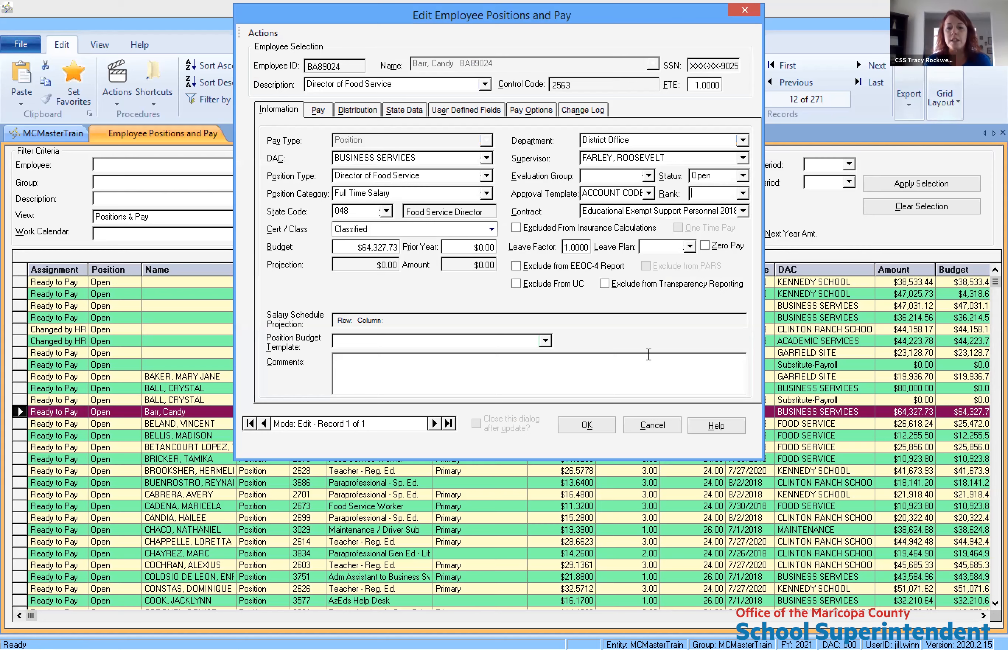
click(605, 425)
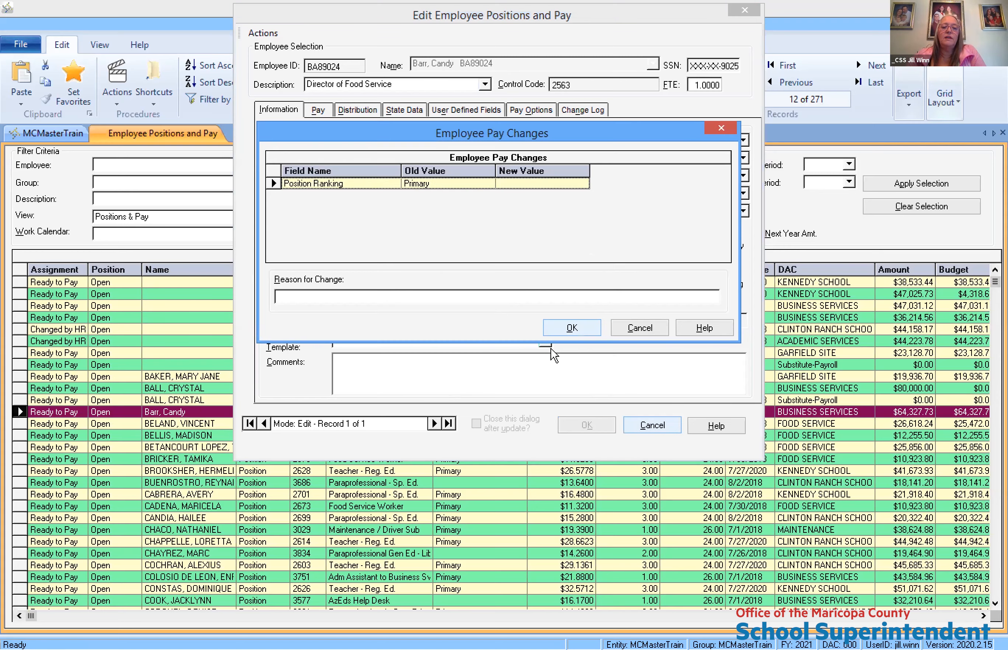
click(573, 332)
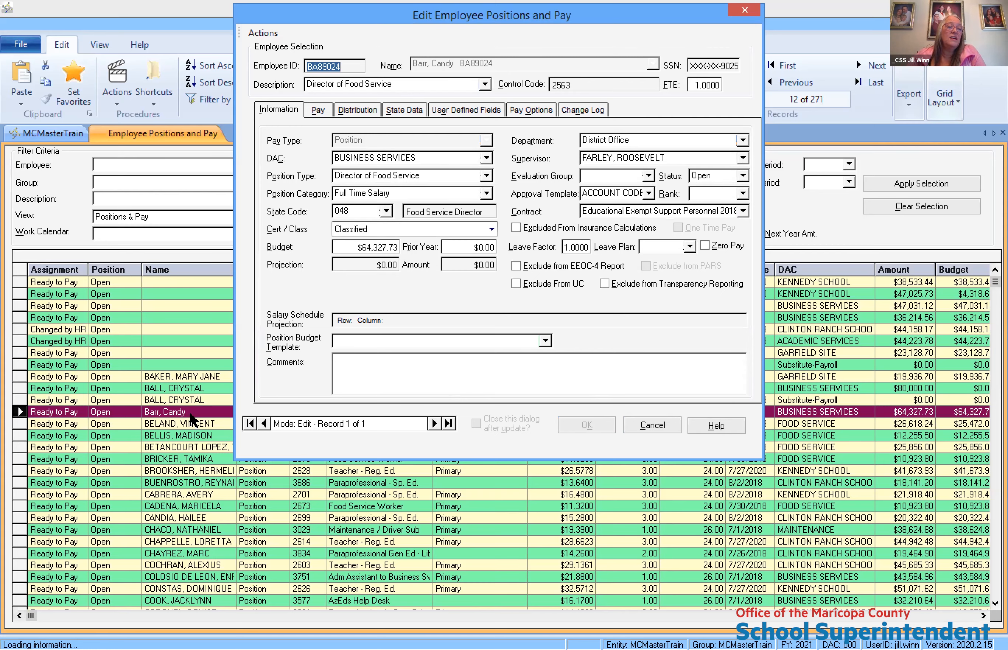
click(651, 426)
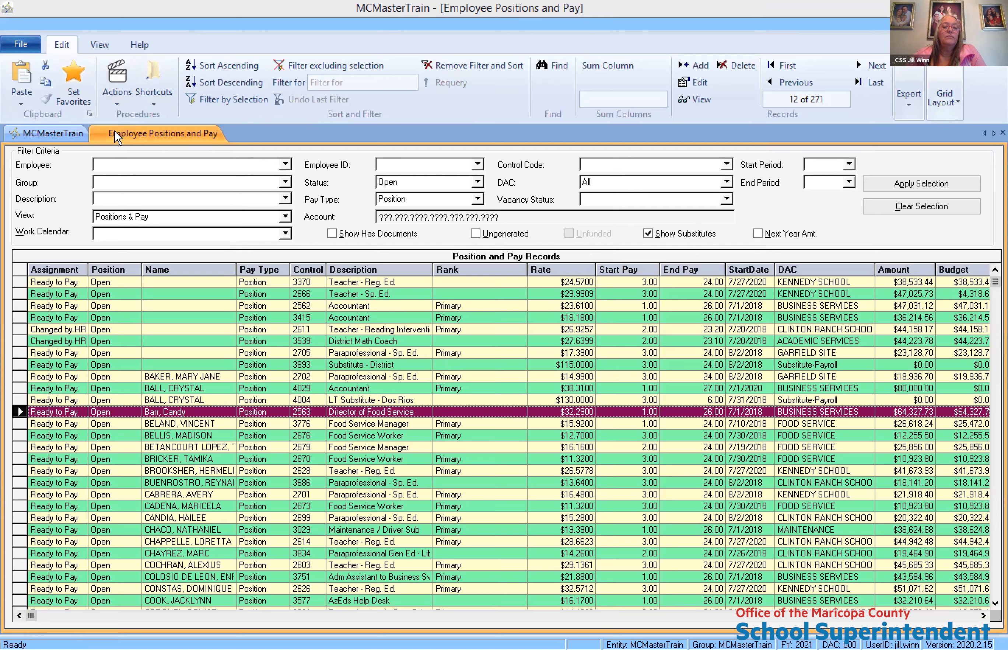
Clear the position search filters and reopen the Leave Payout Utility from the main menu
click(900, 206)
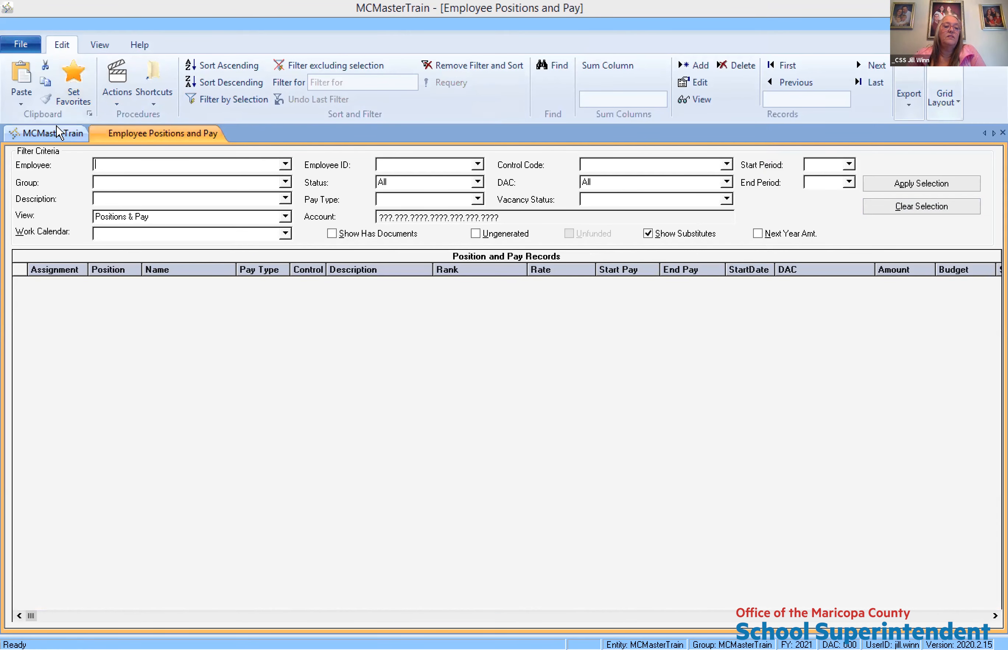
click(55, 134)
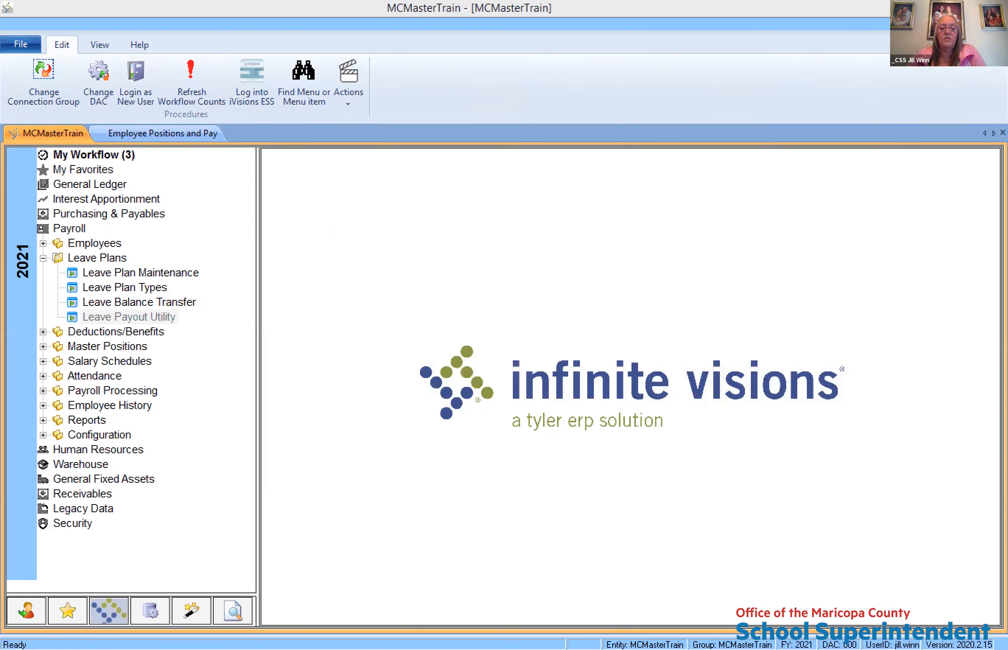
click(129, 317)
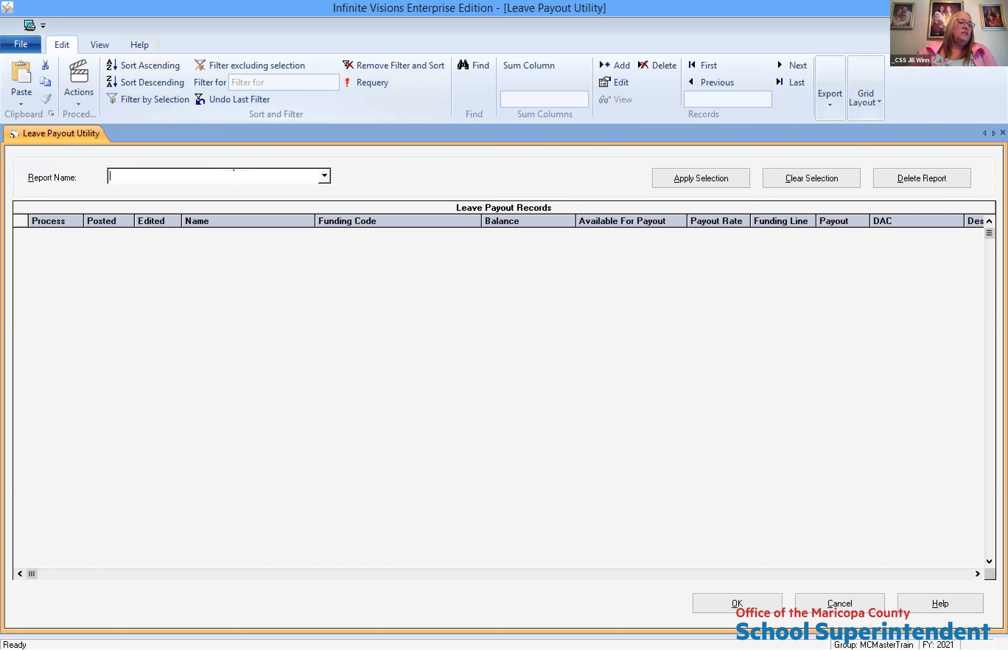
Start generating leave payout records for the Vacation plan under report name SEPT 2020
click(78, 85)
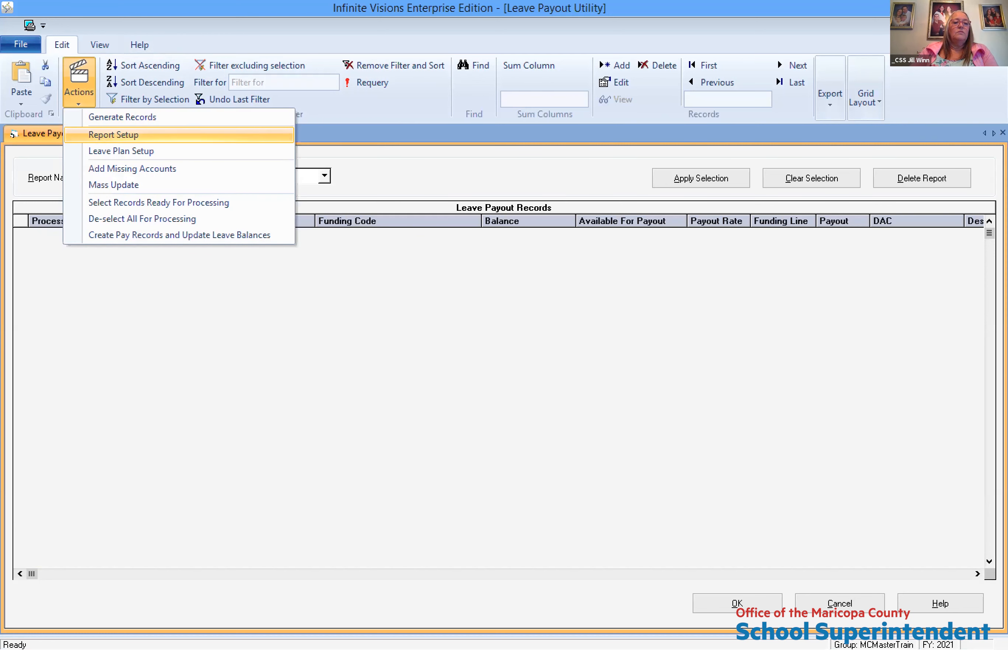
click(123, 118)
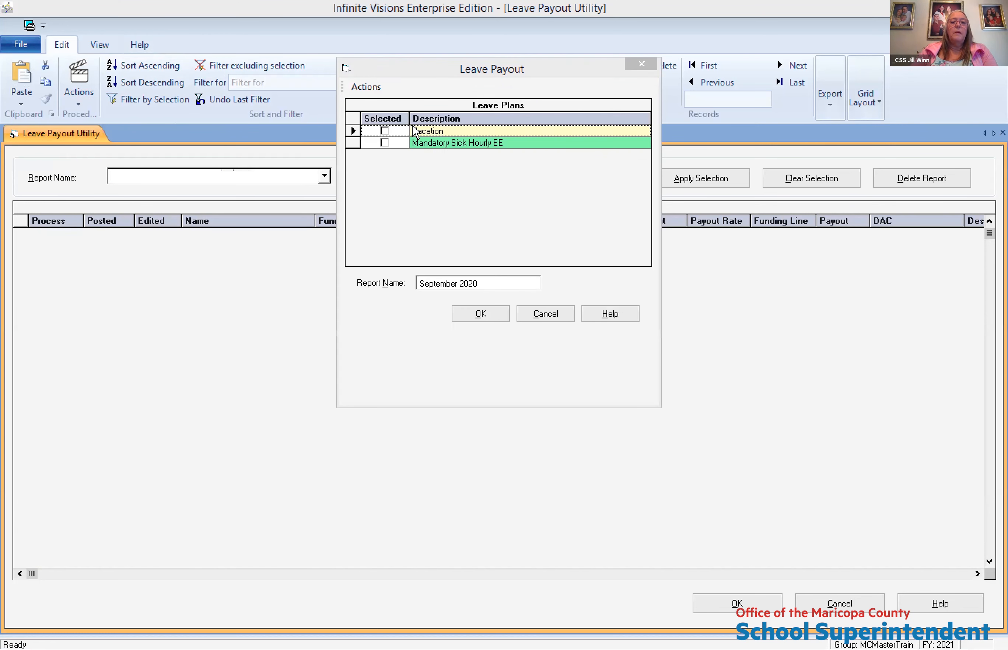
click(385, 133)
click(486, 284)
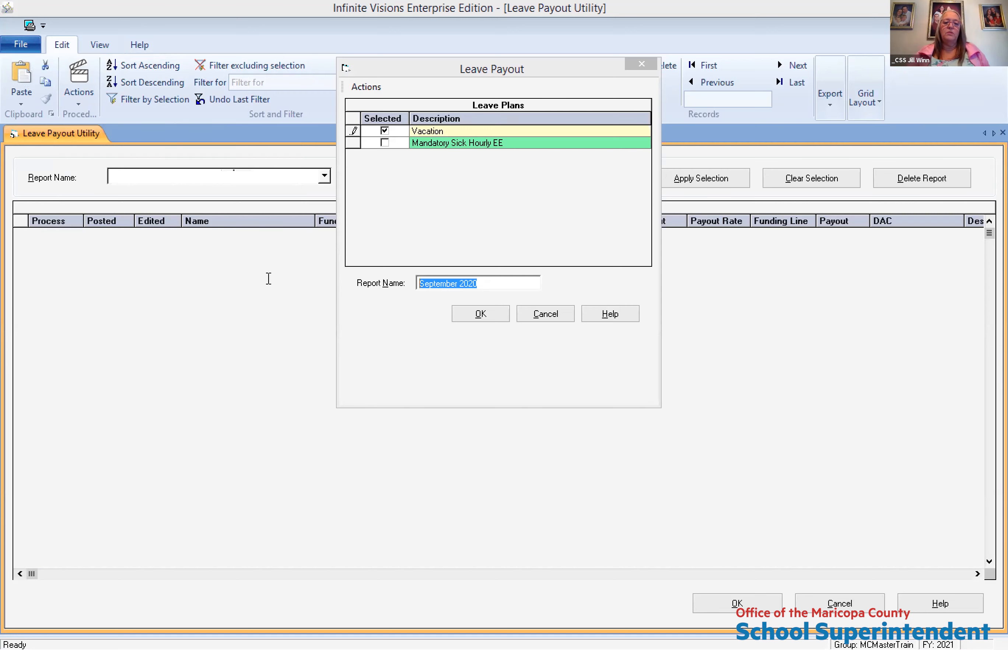
text(sEP)
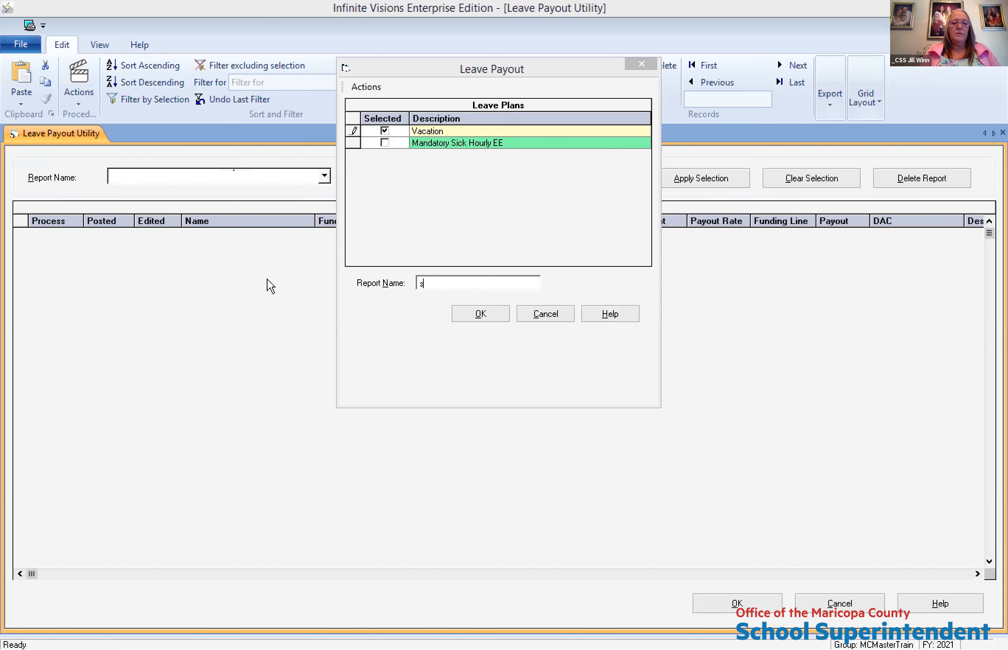
key(BackSpace)
key(BackSpace)
key(BackSpace)
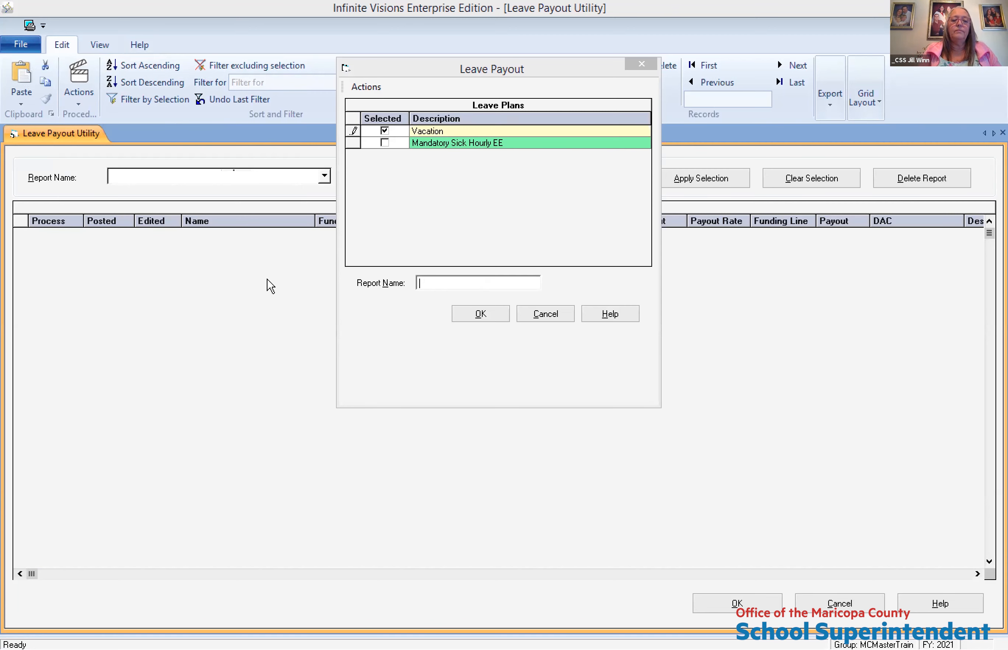
text(SEPT 2020)
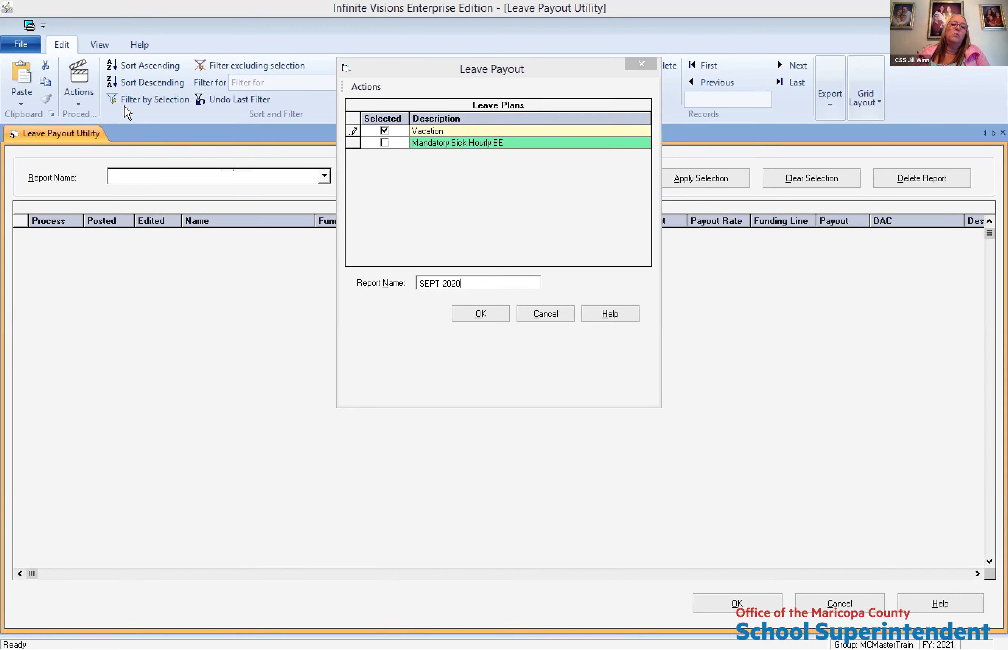
Build the SEPT 2020 report of 23 Vacation payout records and inspect one record without changes
click(506, 316)
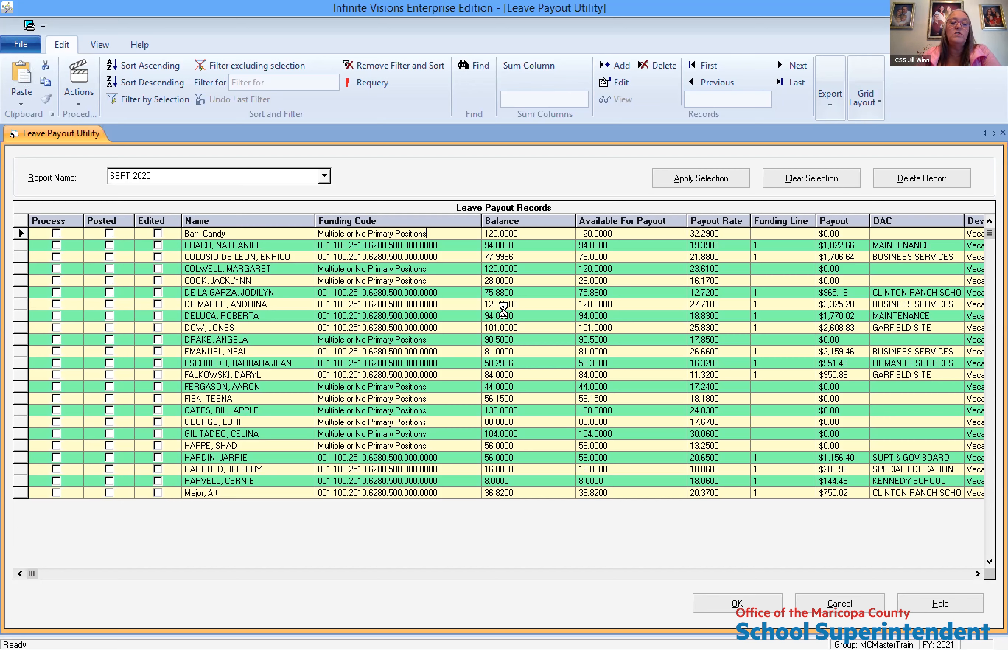
key(Down)
key(Down)
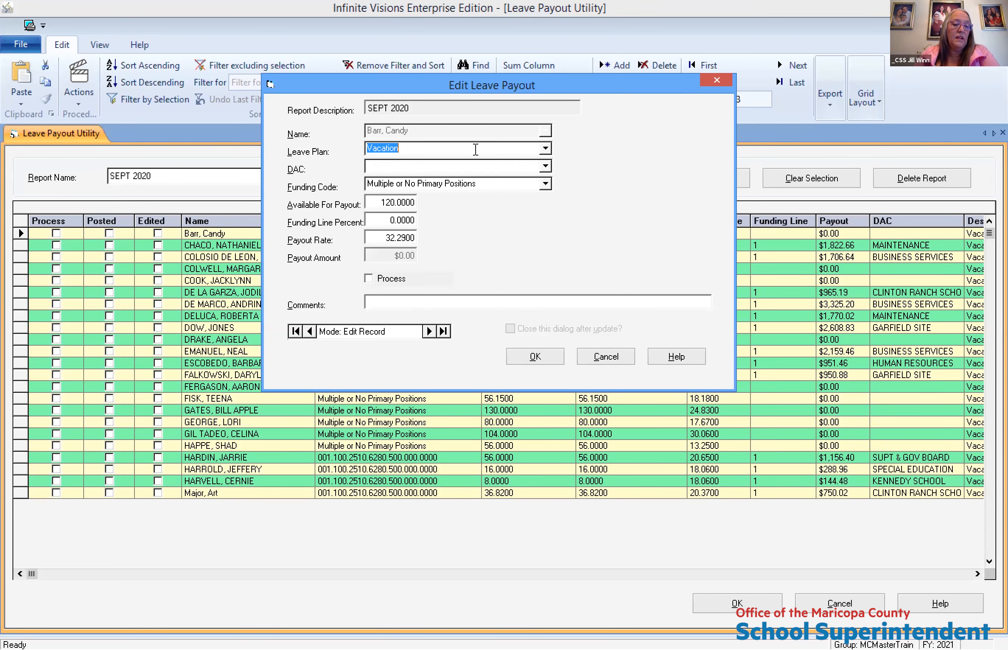
click(620, 360)
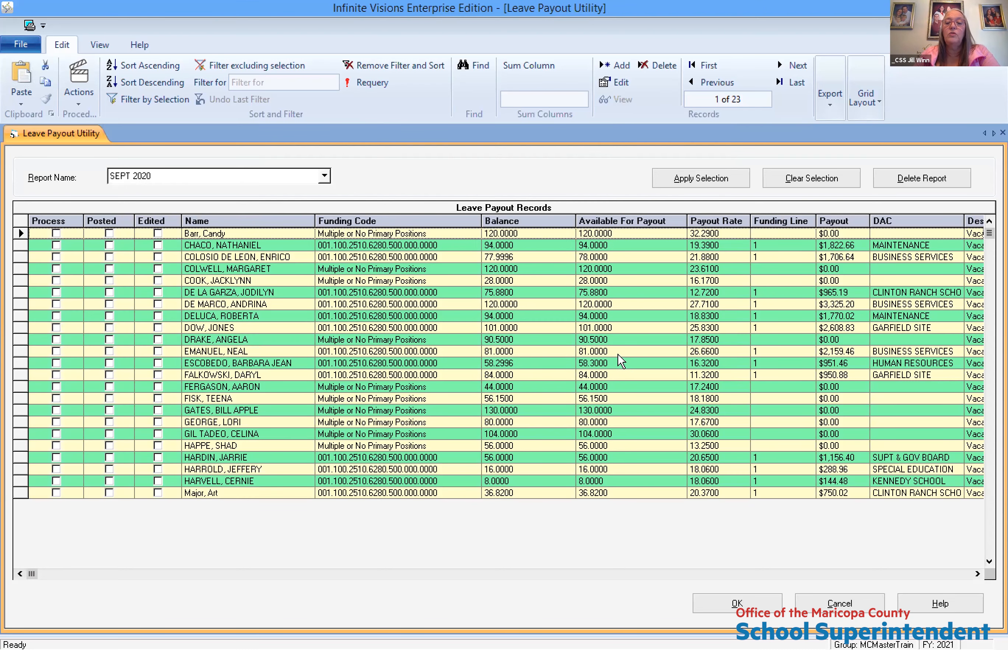
Delete the SEPT 2020 report; set the Vacation plan mask to ???.???.????.6280.???.???.???? and eligible balance 75
click(921, 178)
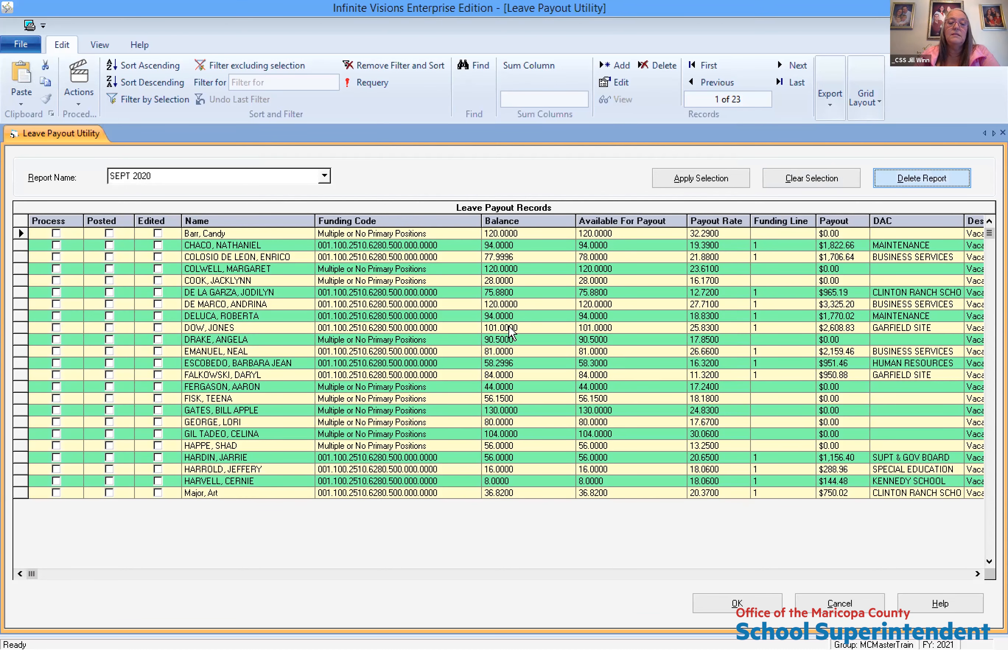
key(Return)
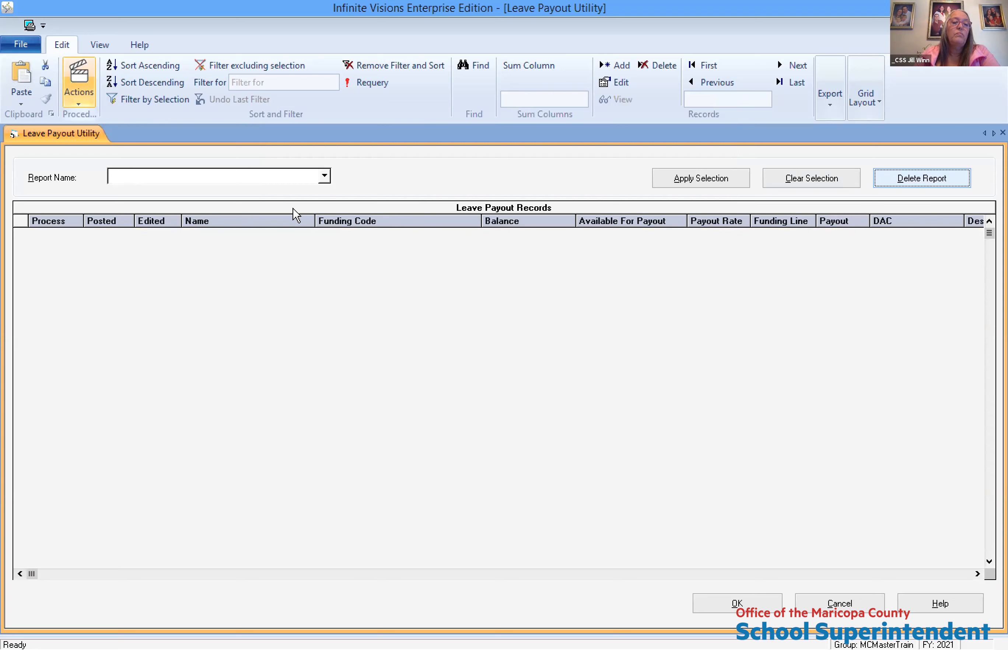
double_click(324, 217)
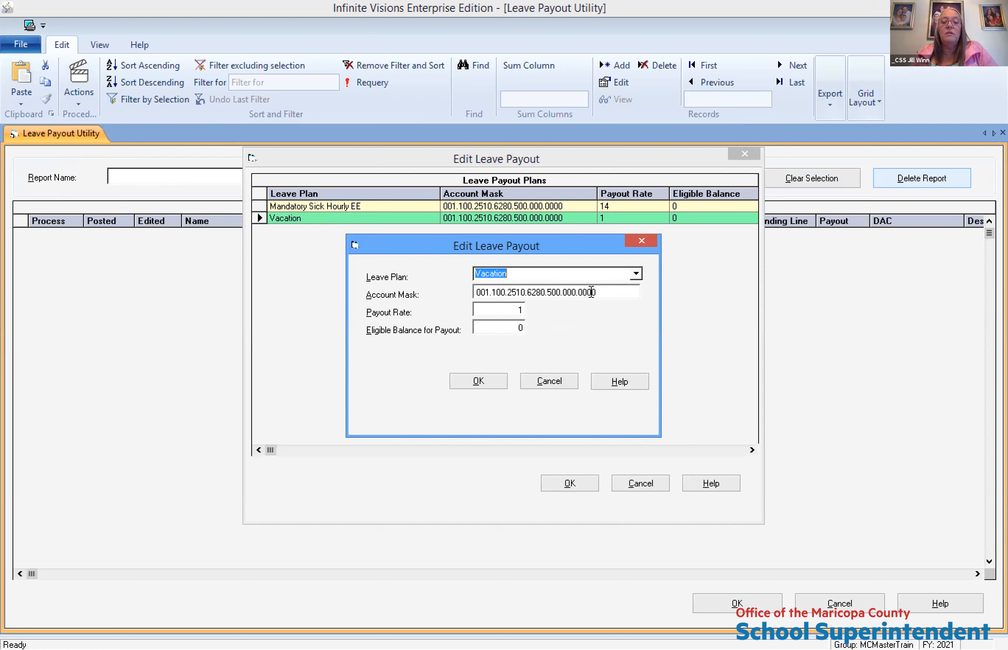
click(601, 292)
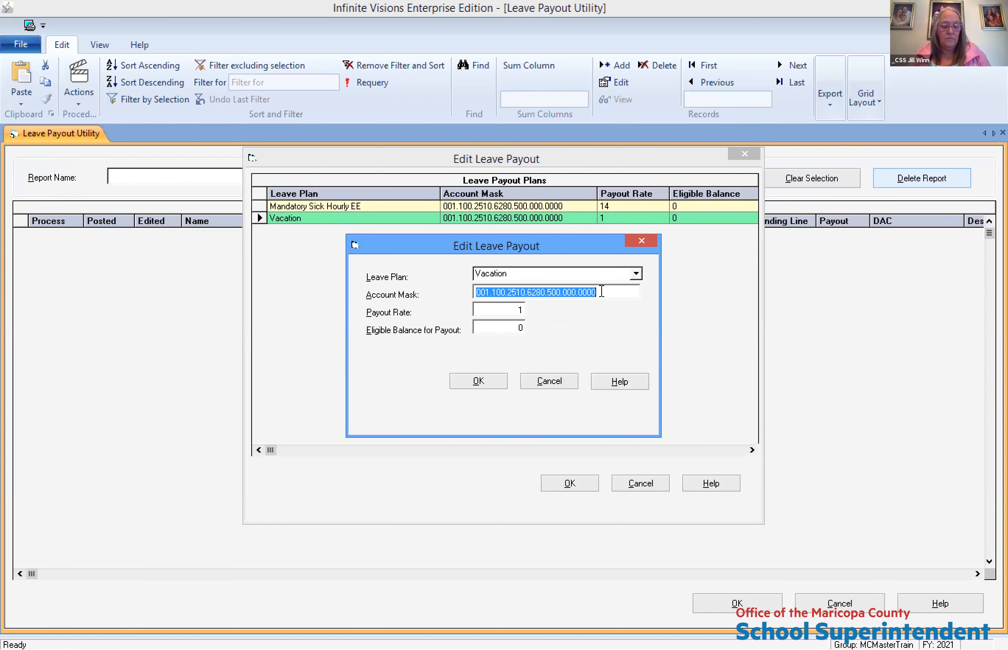
text(??????????6280??????????)
key(Tab)
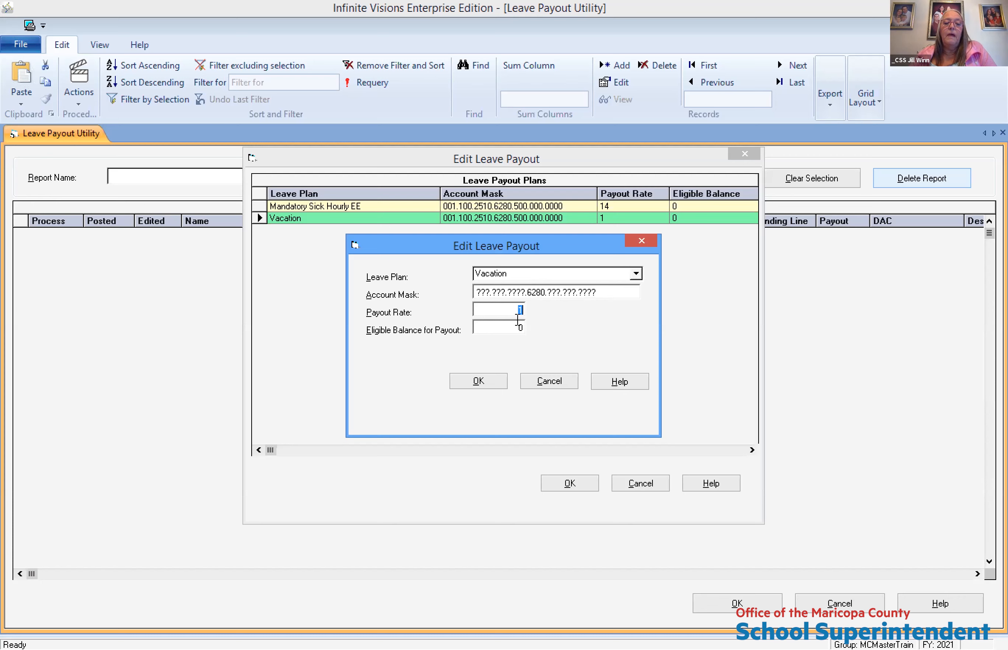
key(Tab)
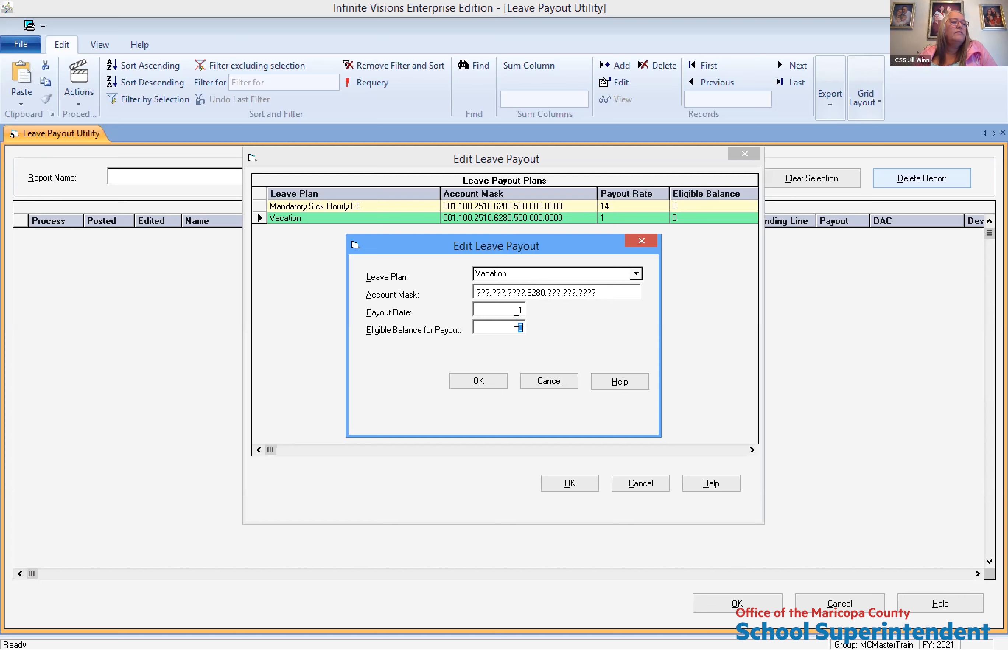
text(75)
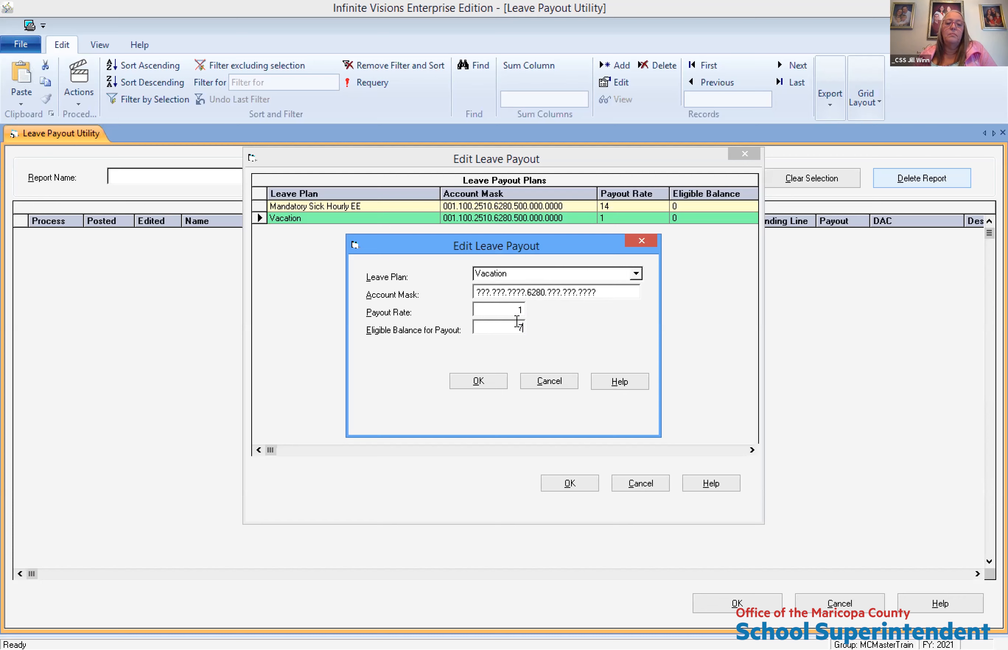
click(496, 382)
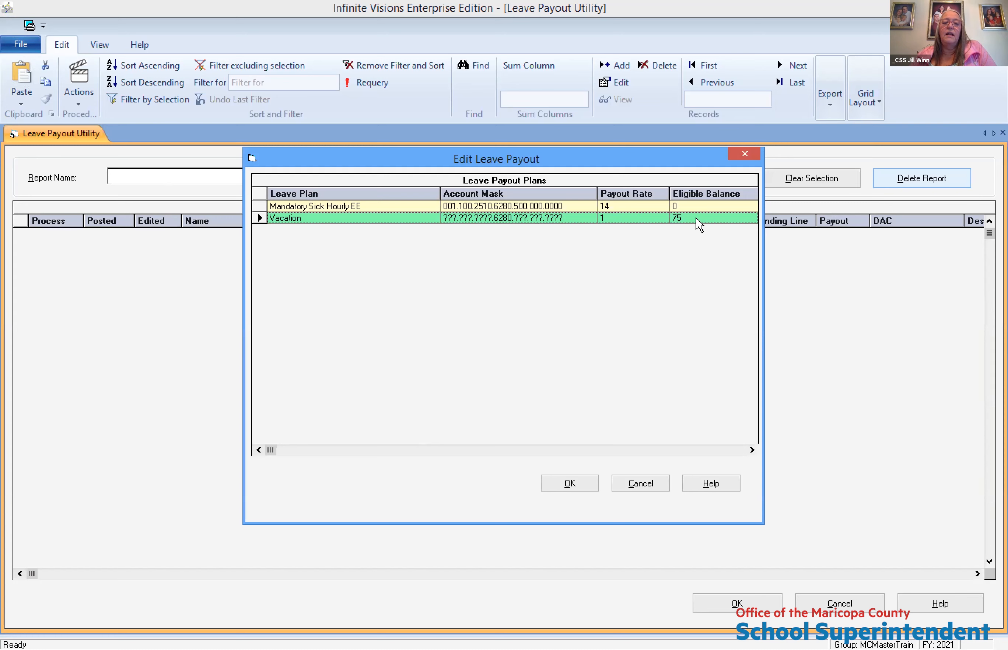
click(580, 482)
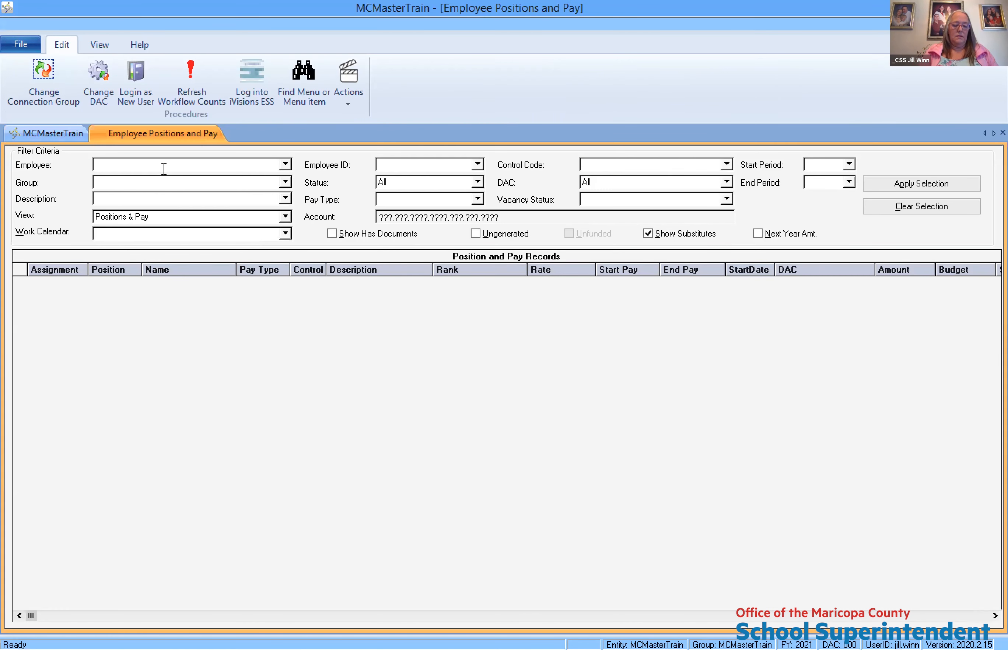
Look up the employee and set the Director of Food Service position's rank to Primary
text(BARR, Candy)
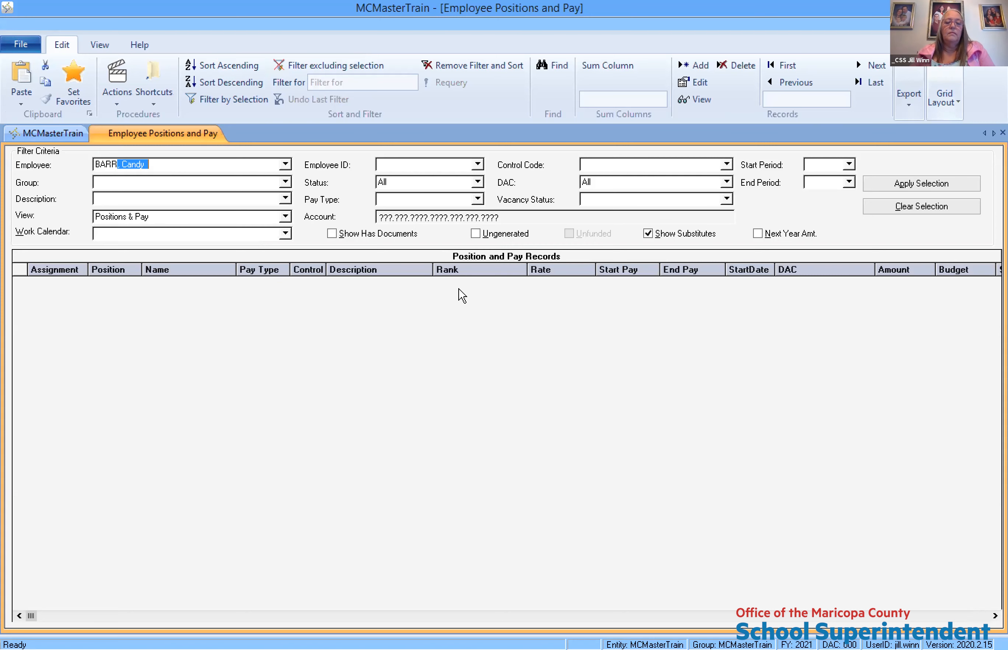
key(Return)
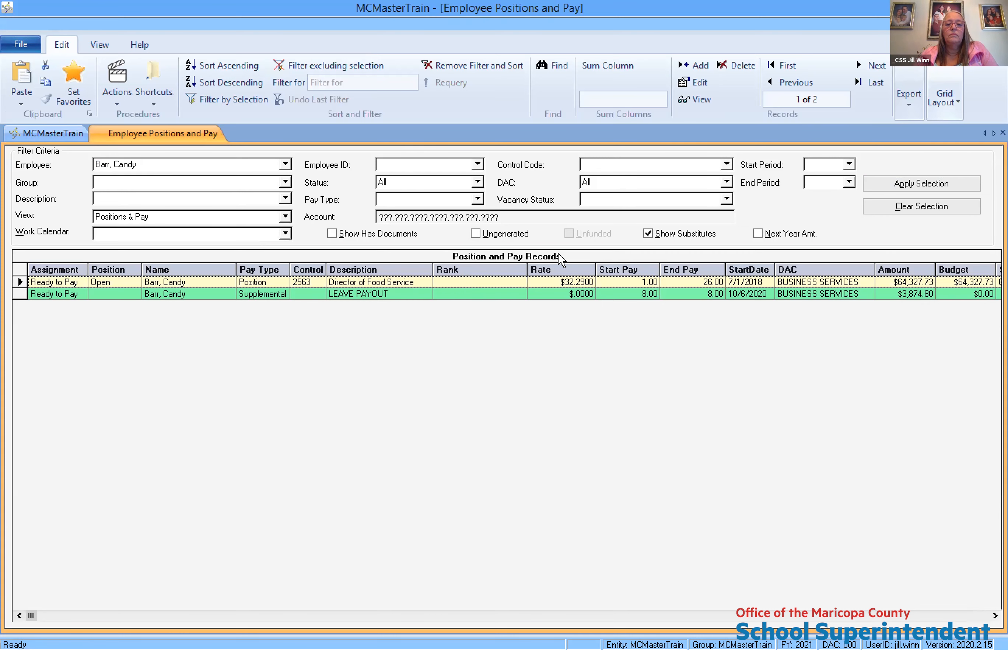
click(742, 194)
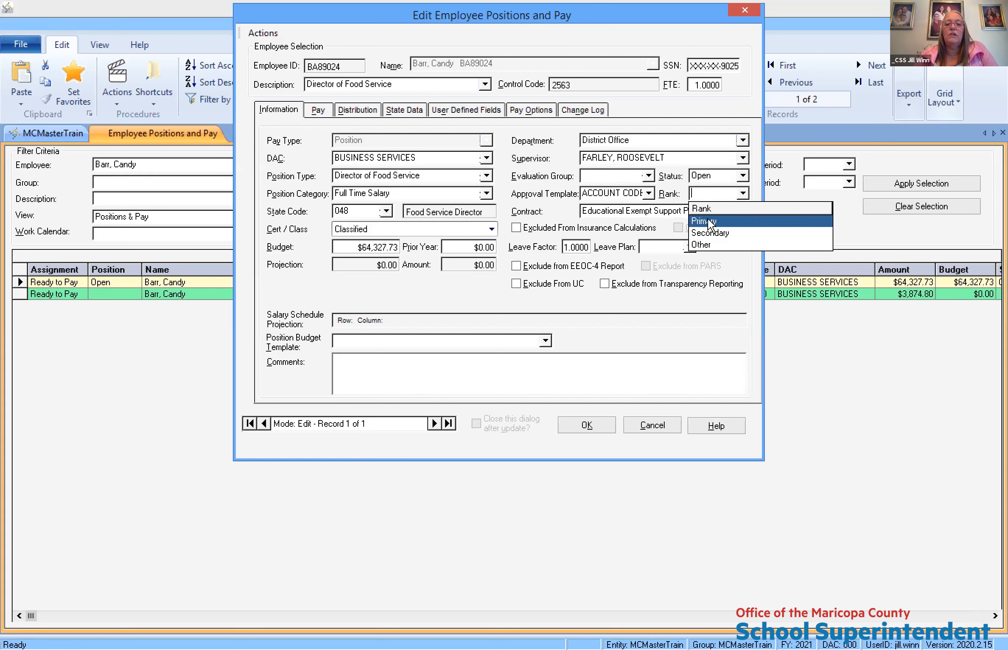
click(712, 215)
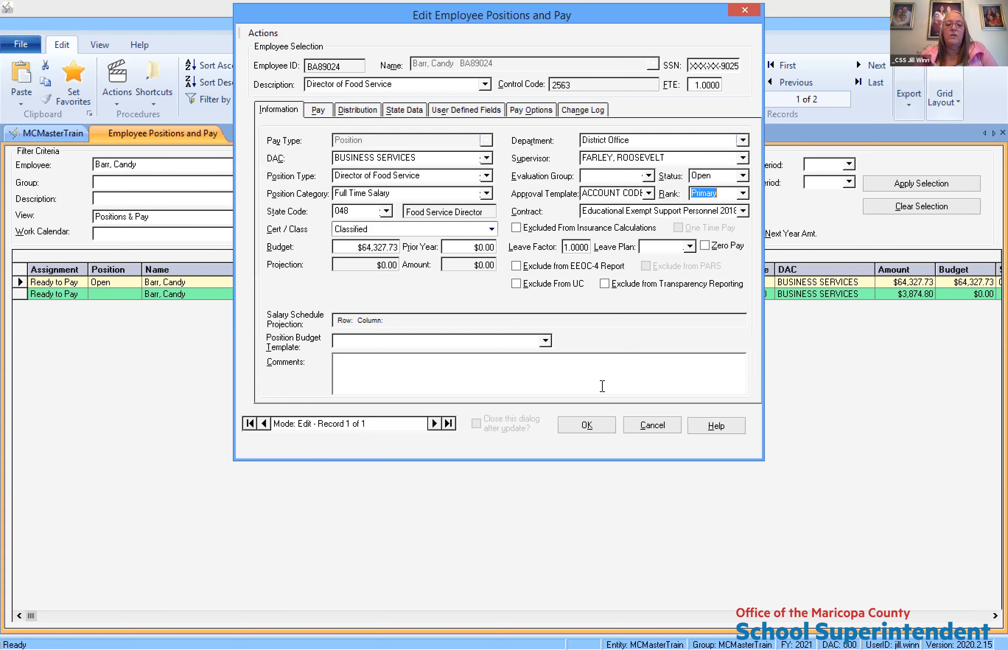
click(597, 424)
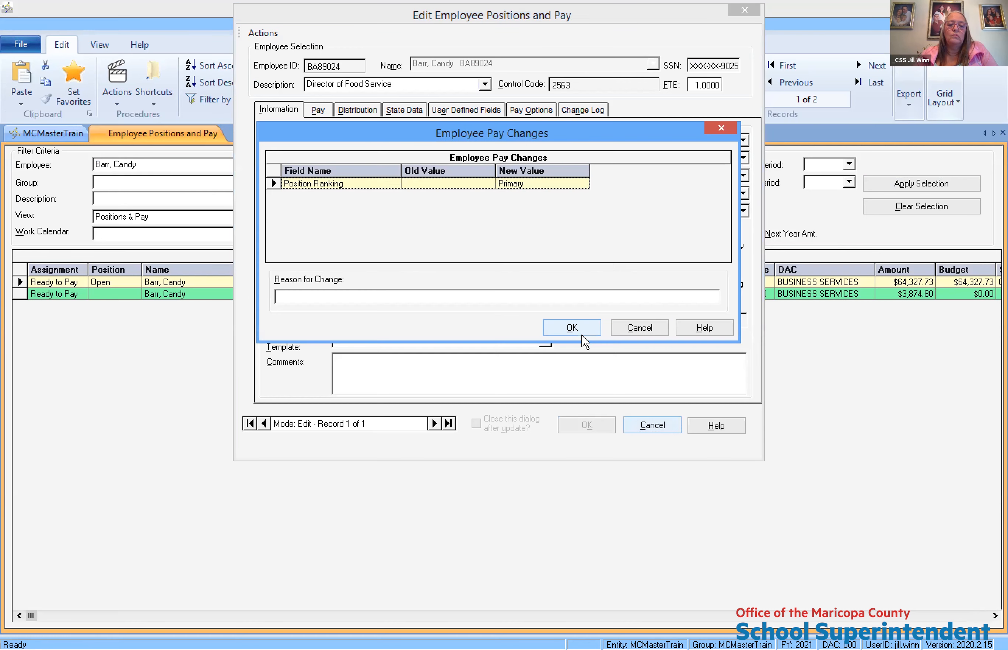
click(577, 330)
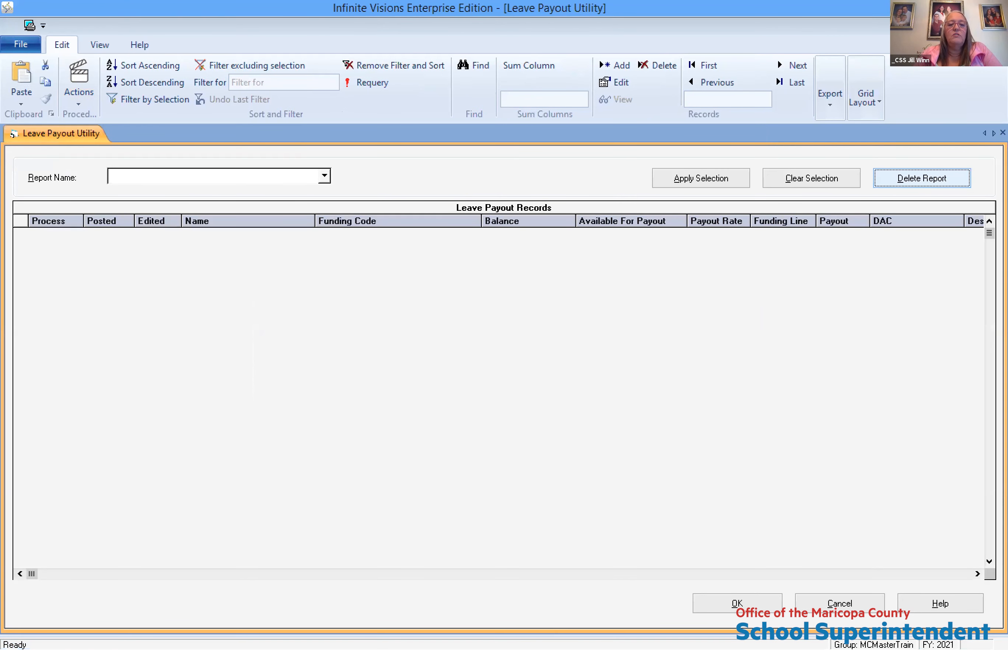
Regenerate the Vacation payout report named SEPT 2020, now listing 15 records
click(385, 131)
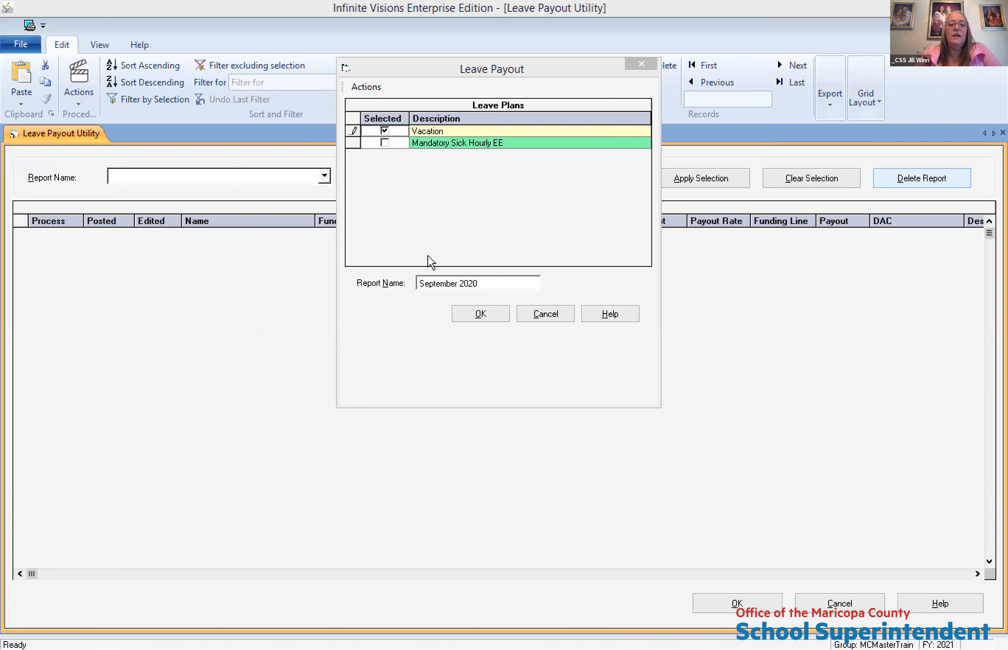
click(492, 283)
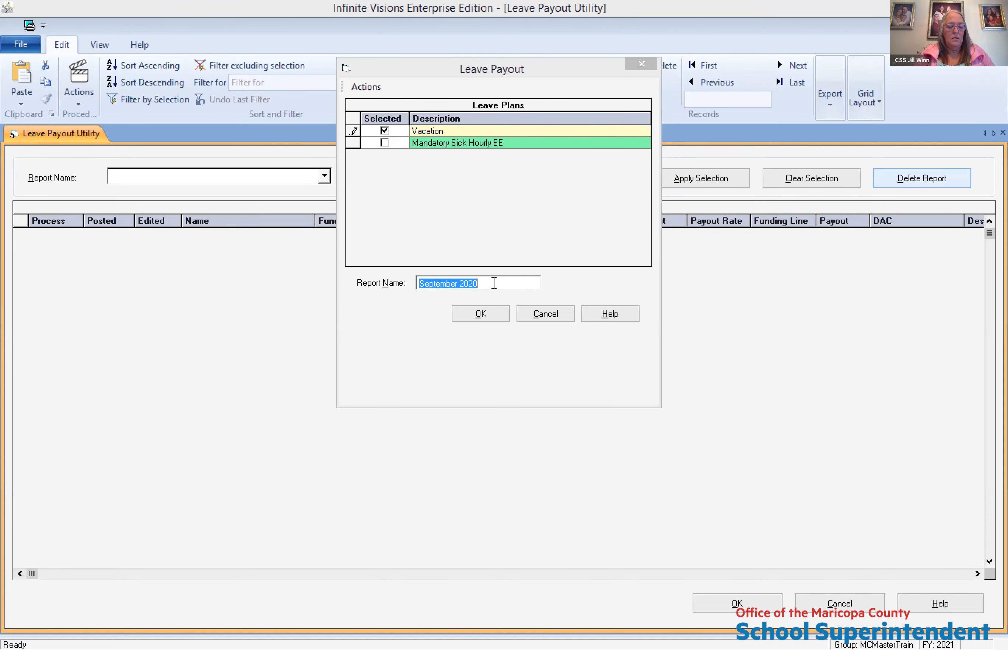
text(SEPT 2020)
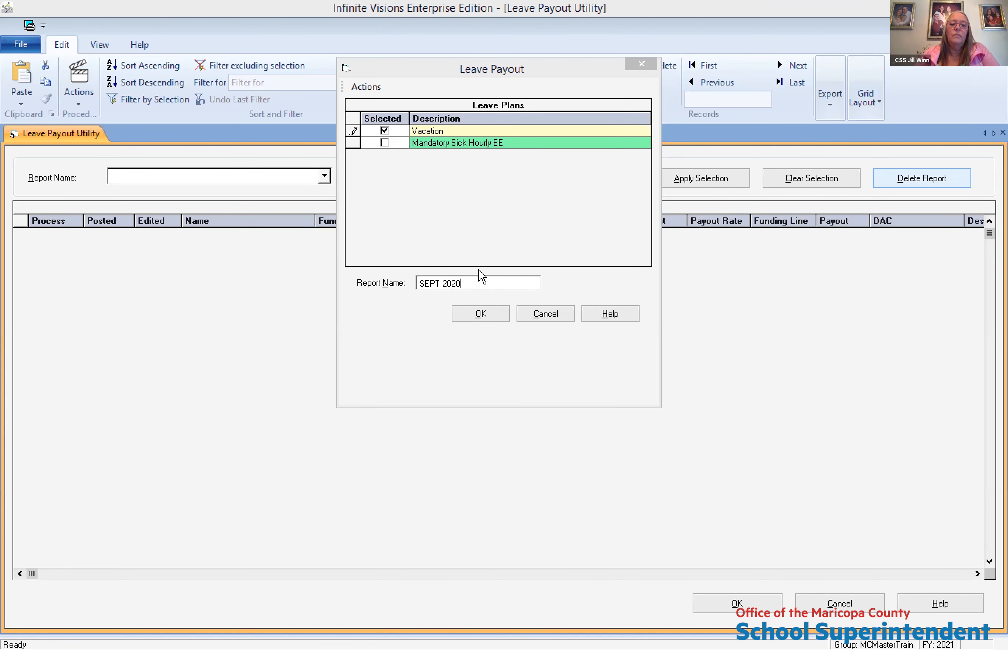
click(489, 312)
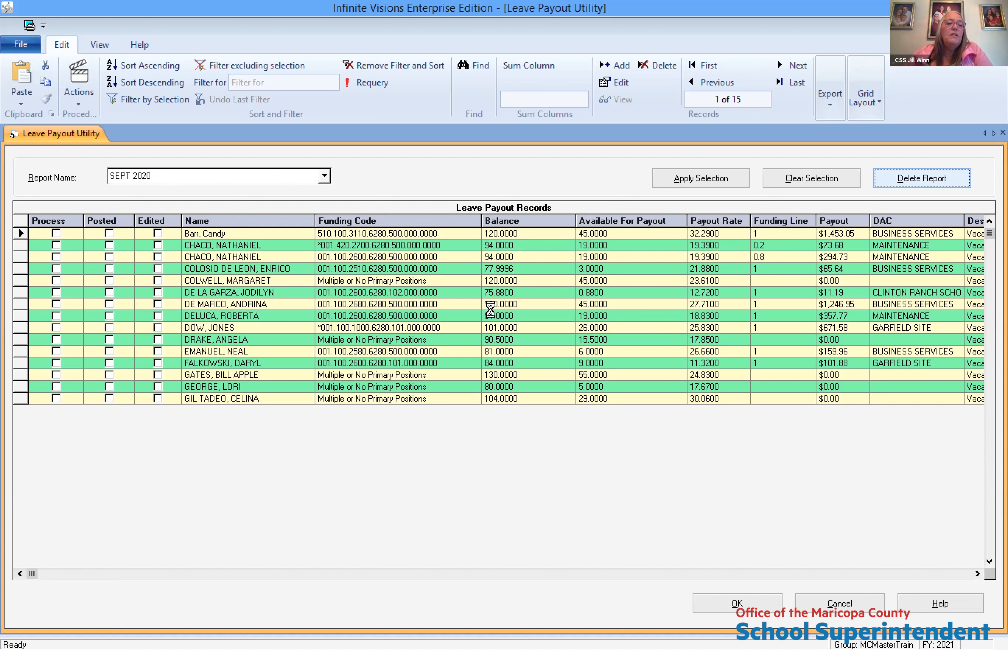
Add the 2 missing funding accounts to the SEPT 2020 report and select the fifth record
click(78, 82)
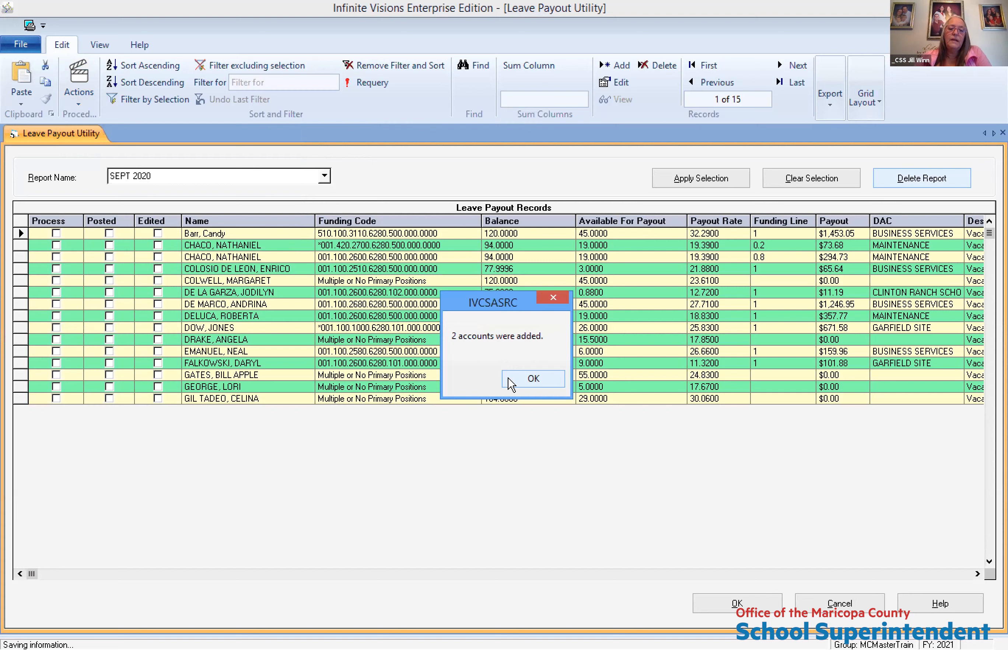
click(532, 379)
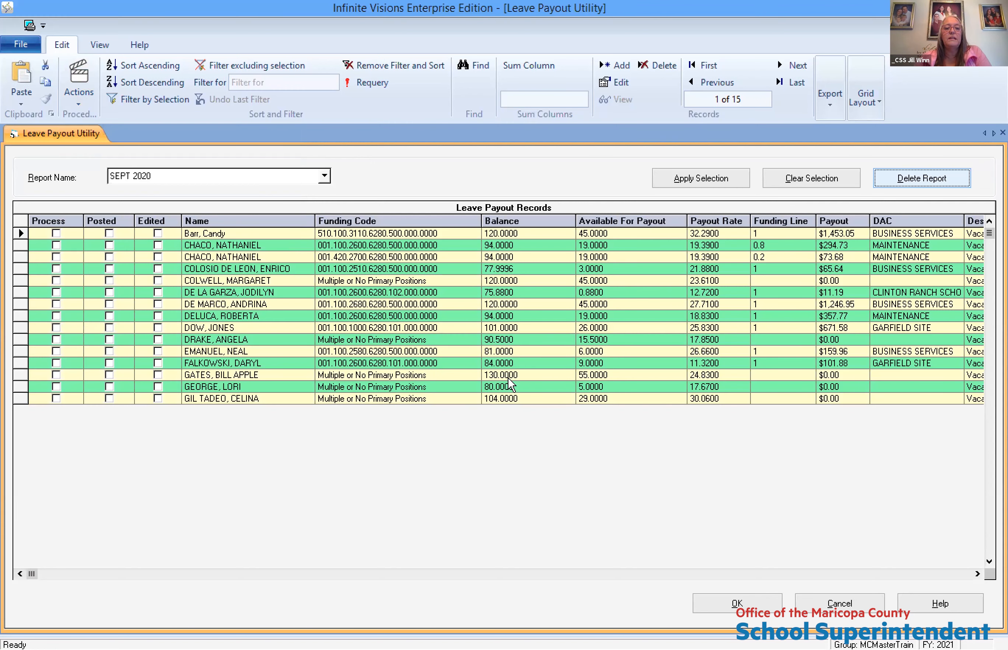
click(362, 280)
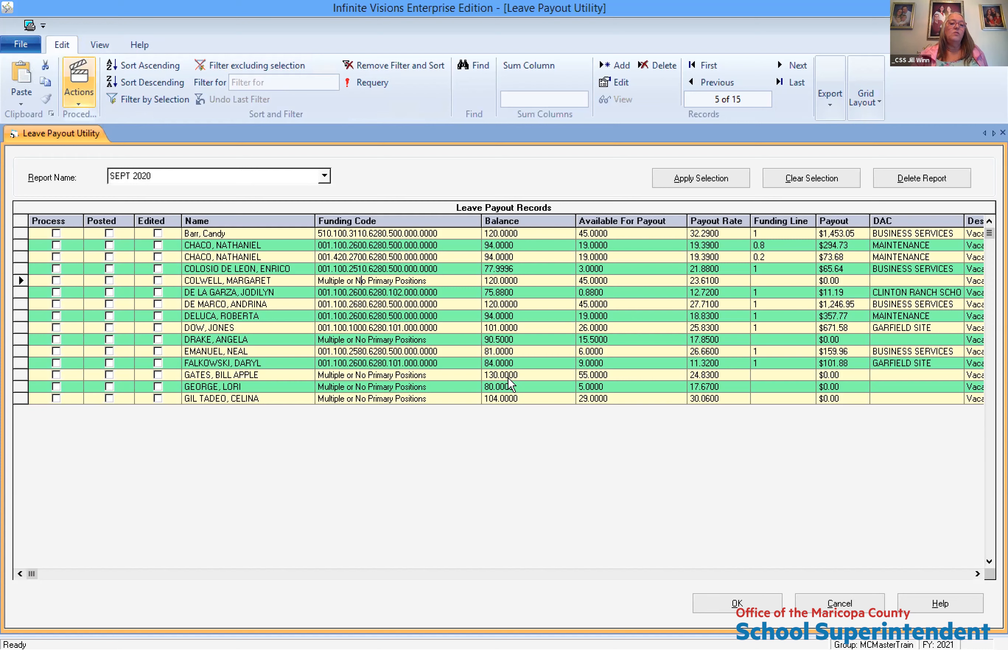
Mark ready records for processing, then select the five records lacking funding codes for review
click(79, 82)
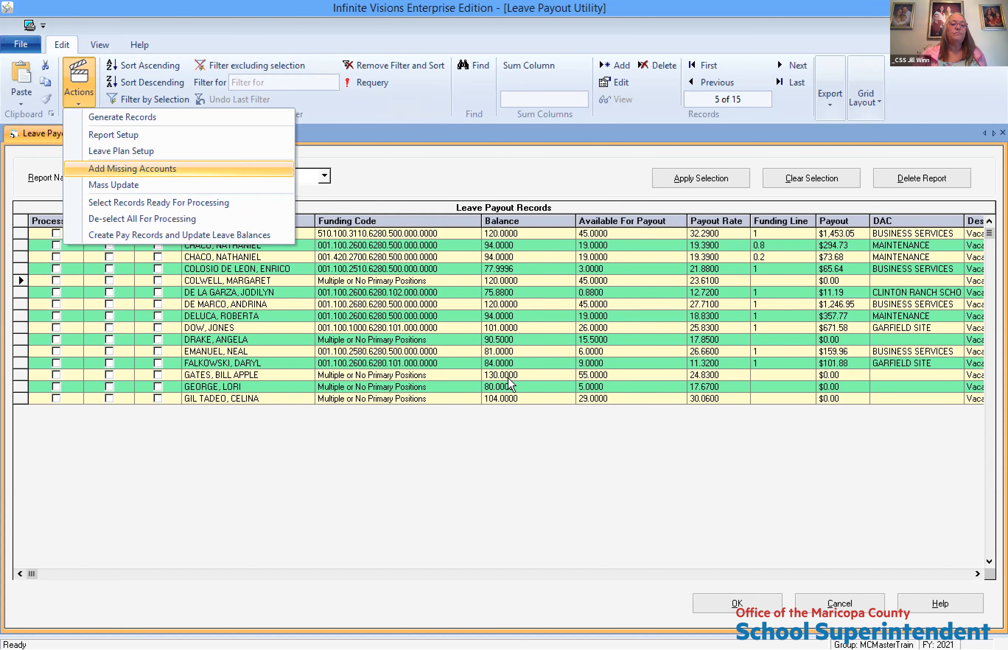
click(158, 202)
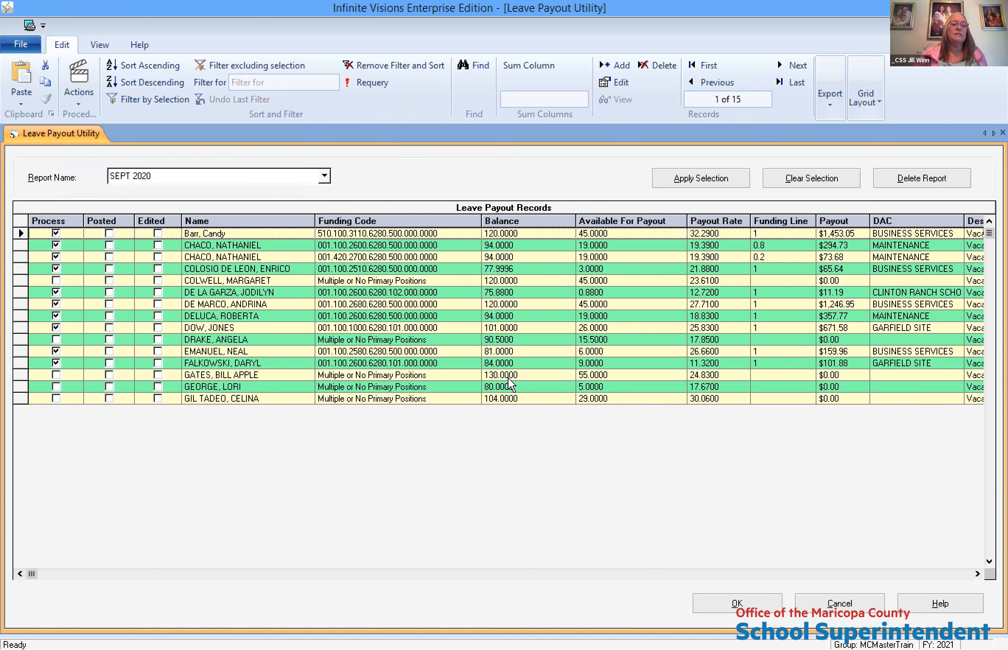
click(20, 280)
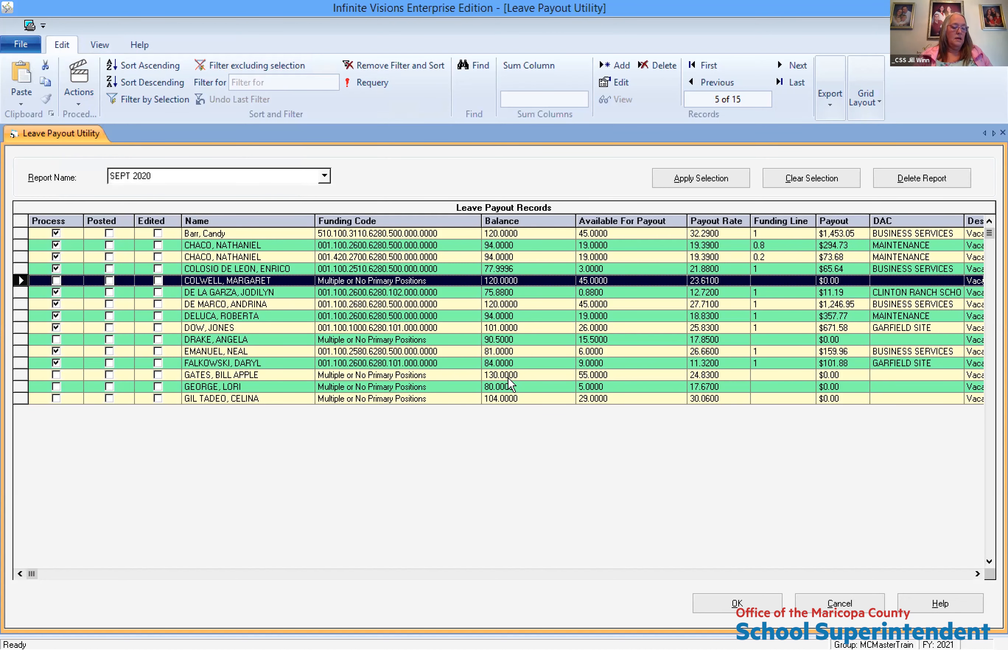
ctrl+click(21, 339)
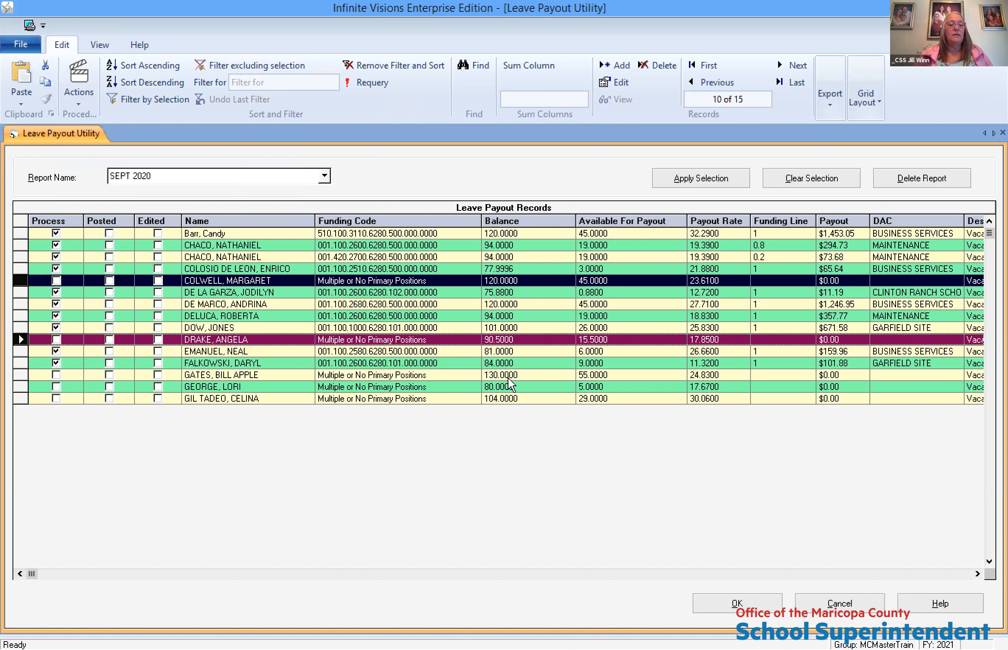
ctrl+click(20, 374)
ctrl+click(20, 386)
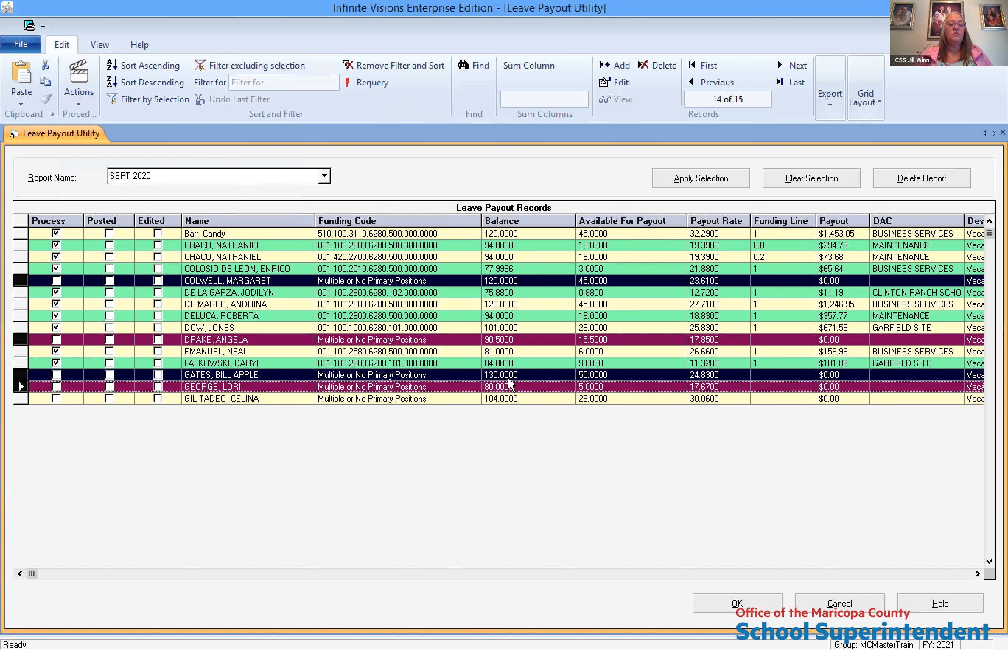
ctrl+click(20, 398)
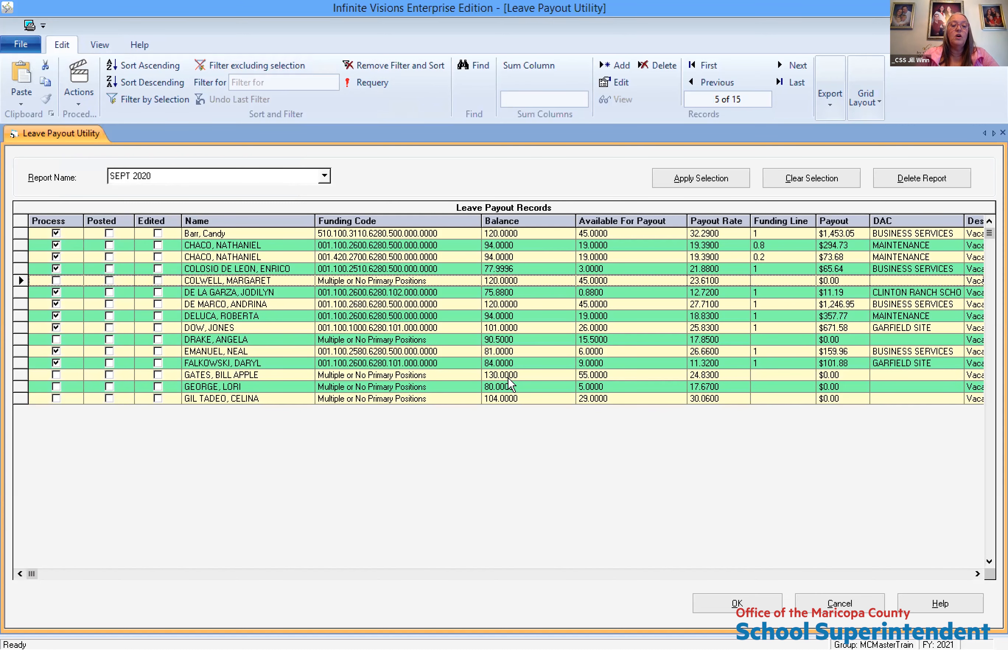
Give the fifth record DAC BUSINESS SERVICES and funding code 001.100.2510.6280.500.000.0000
double_click(417, 281)
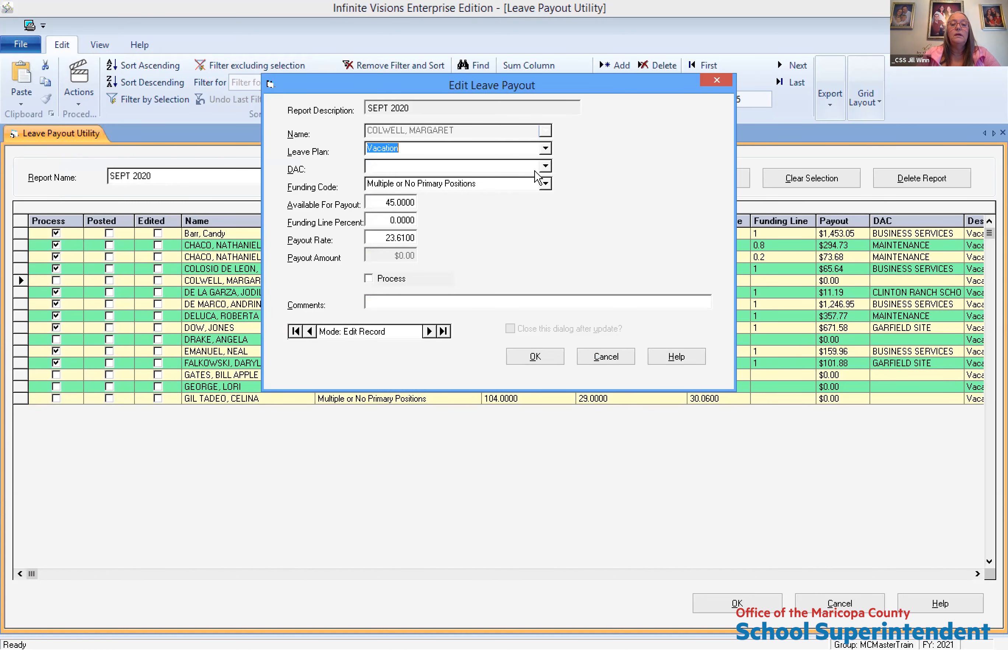
click(545, 170)
click(409, 200)
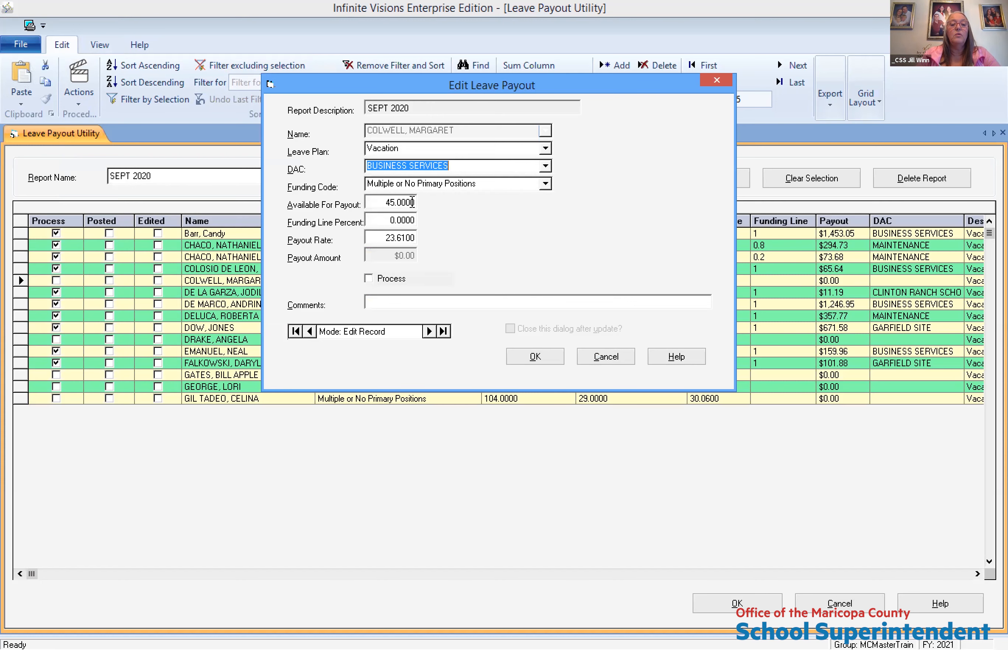
click(487, 185)
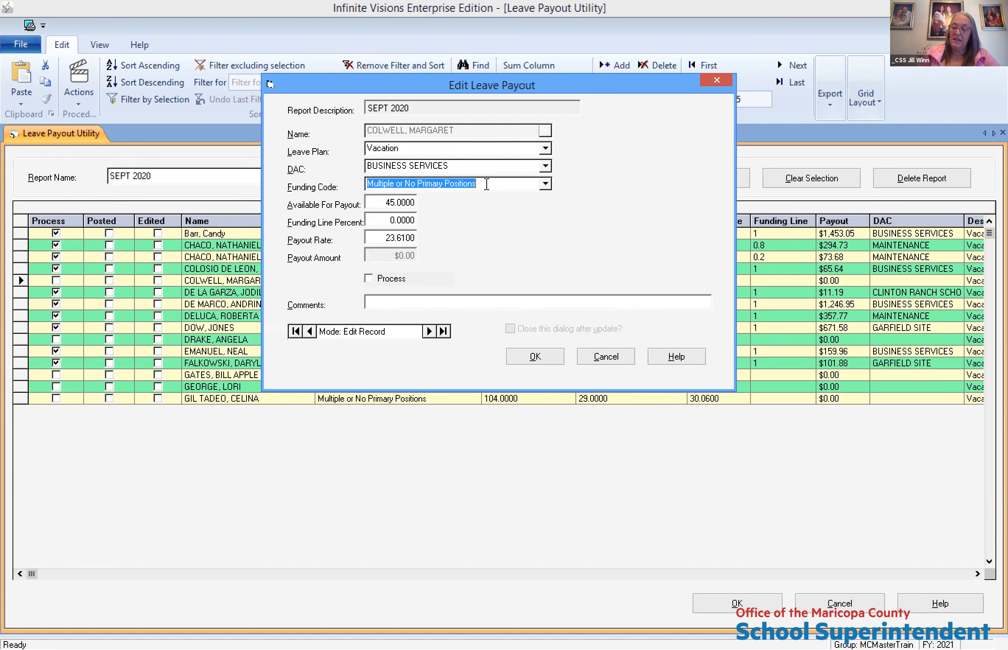
text(001100)
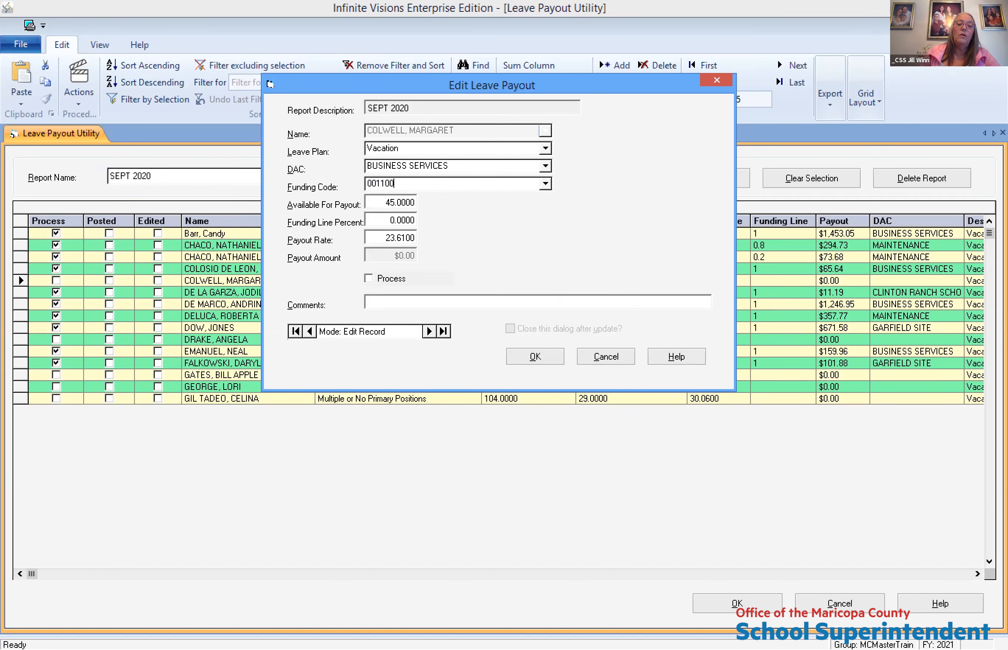
text(251)
key(BackSpace)
key(BackSpace)
key(BackSpace)
key(BackSpace)
key(BackSpace)
key(BackSpace)
key(BackSpace)
key(BackSpace)
key(BackSpace)
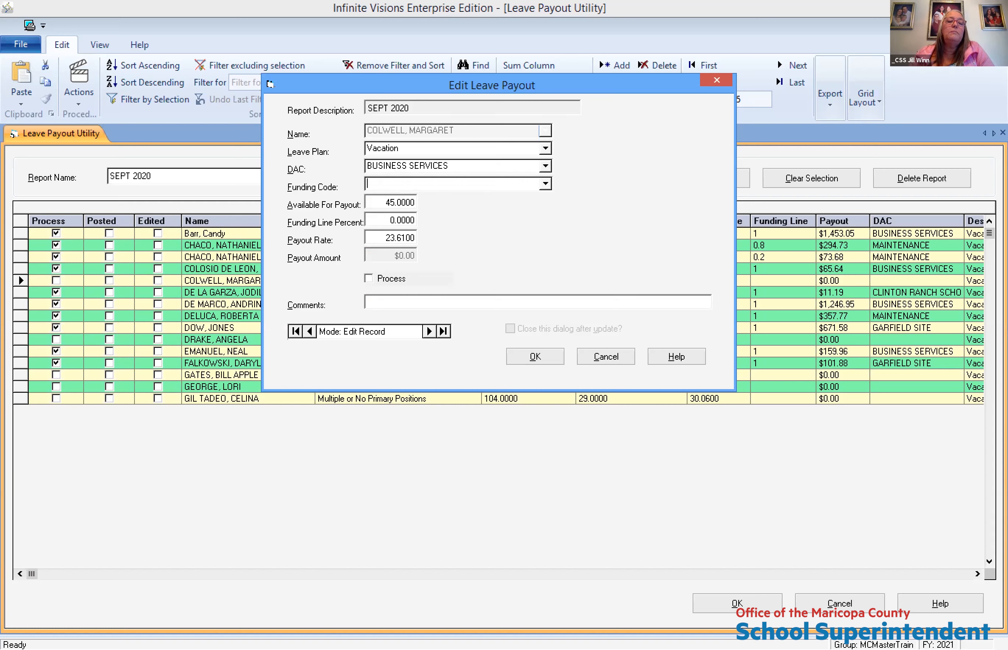
text(001.100)
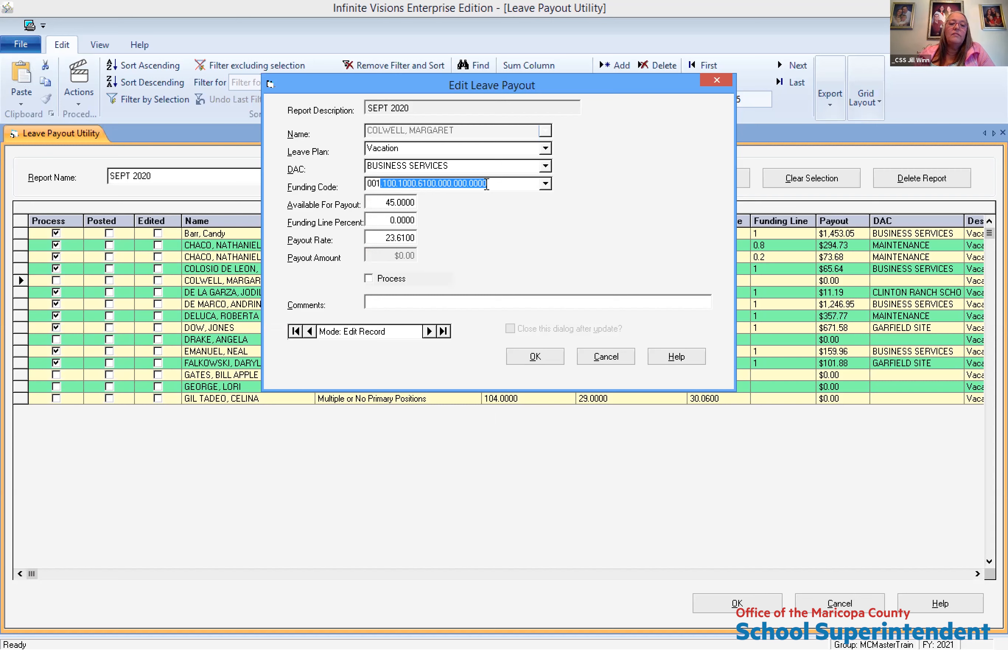
text(.2510.62)
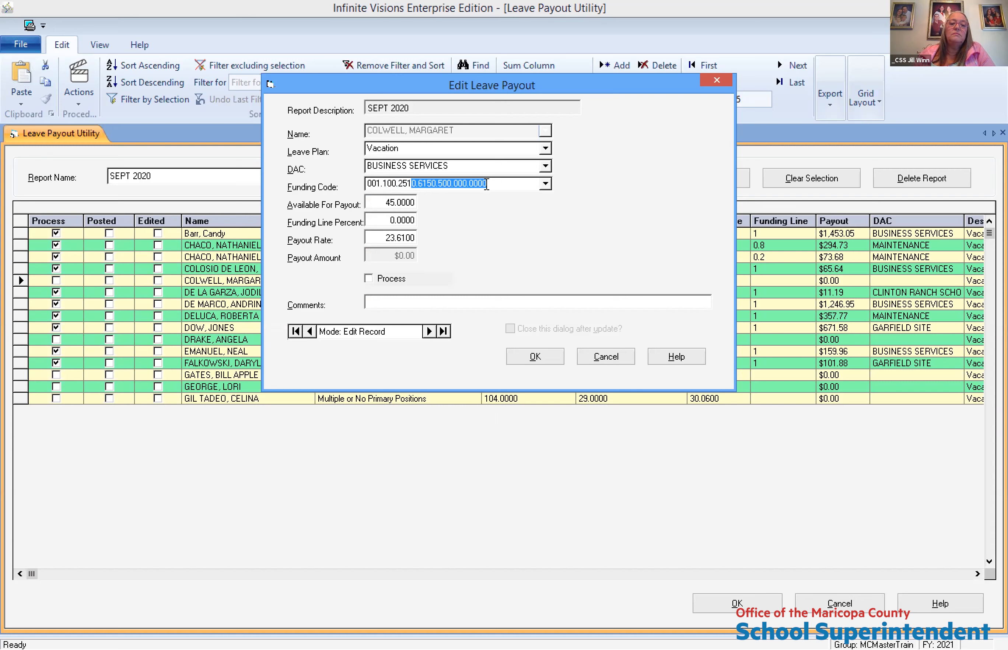
text(8)
key(Tab)
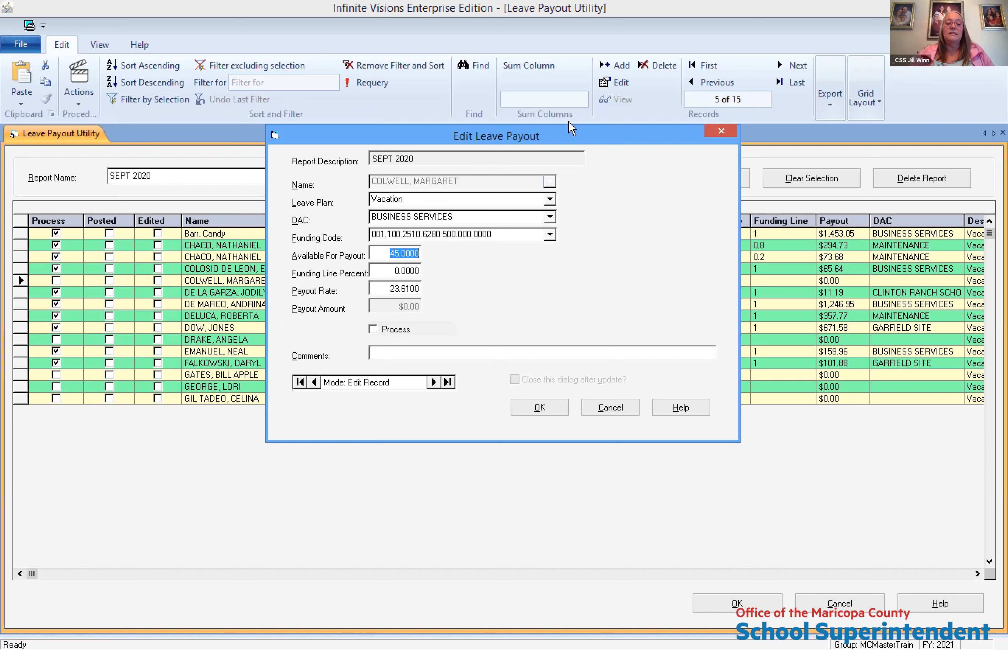
Set funding line percent 1, mark it for processing, comment 'uPDATE FUNDING', and save
drag(579, 137, 528, 310)
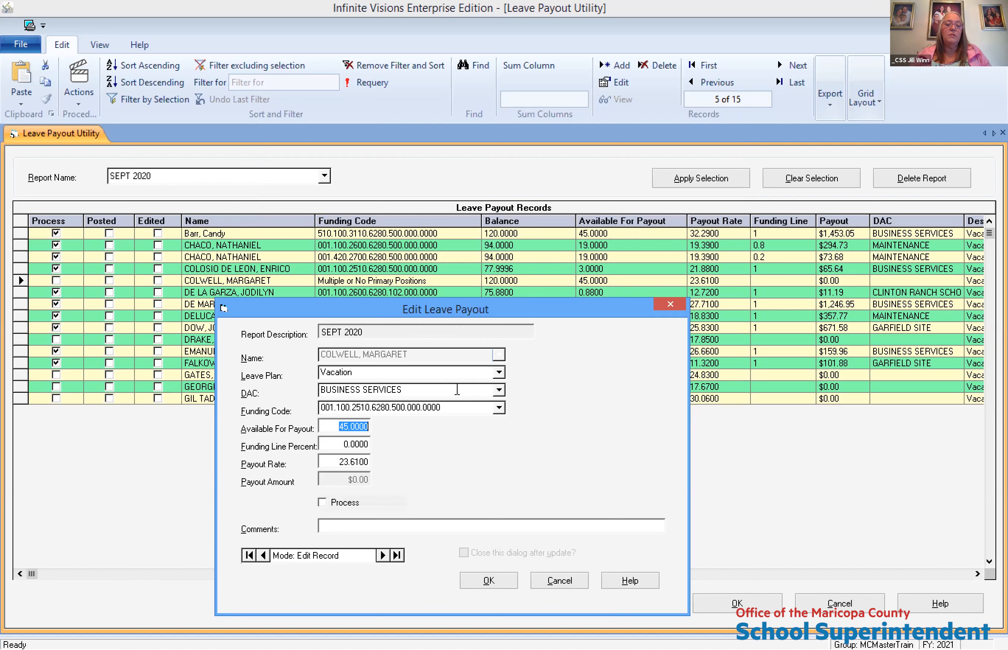
click(359, 443)
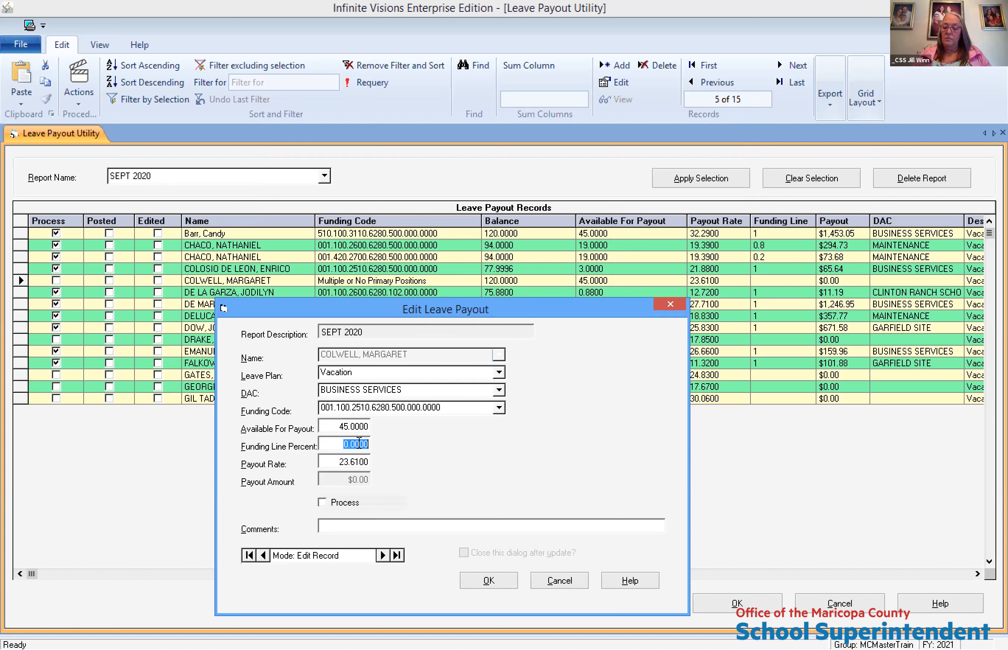
text(1)
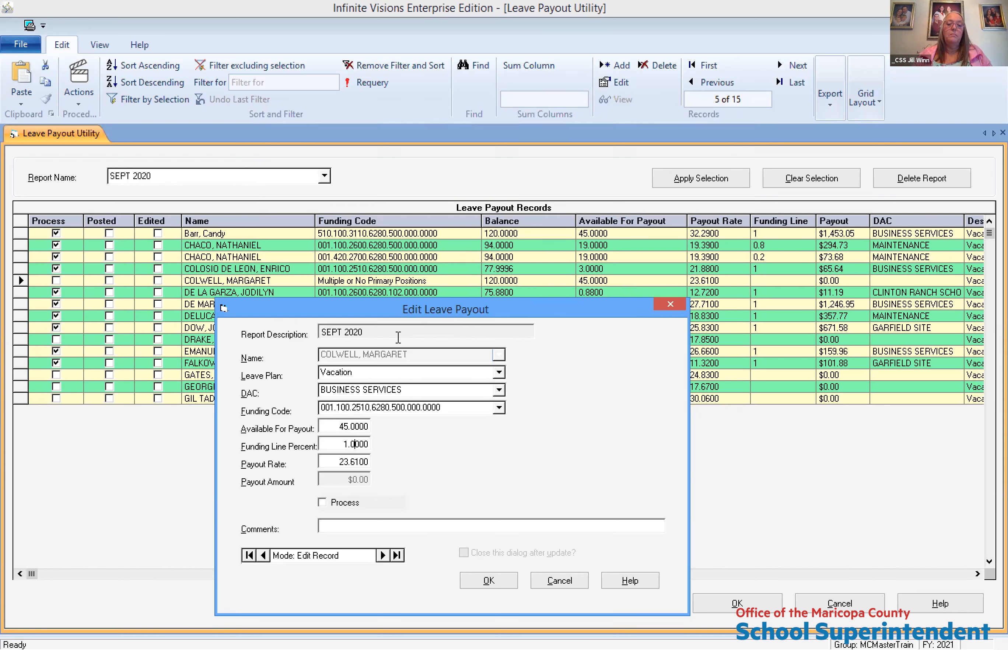
drag(388, 296, 425, 128)
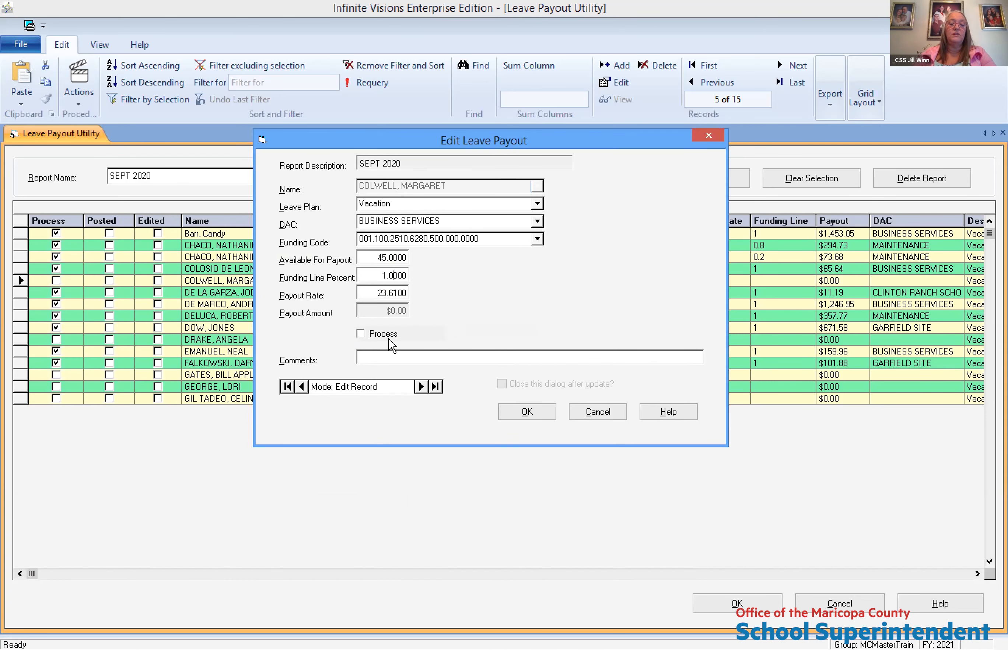
click(360, 336)
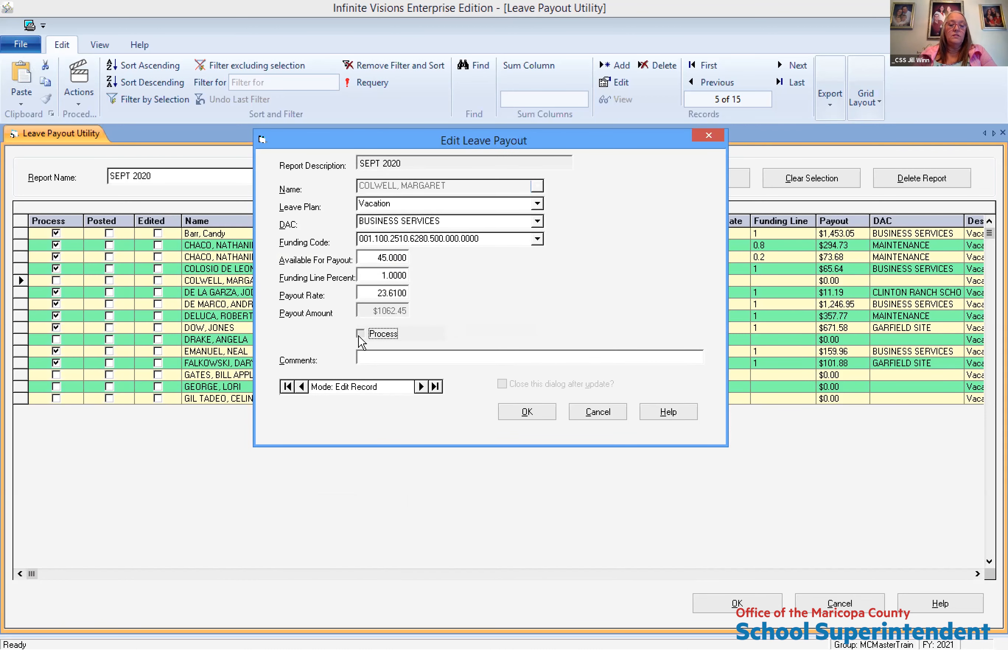
click(392, 357)
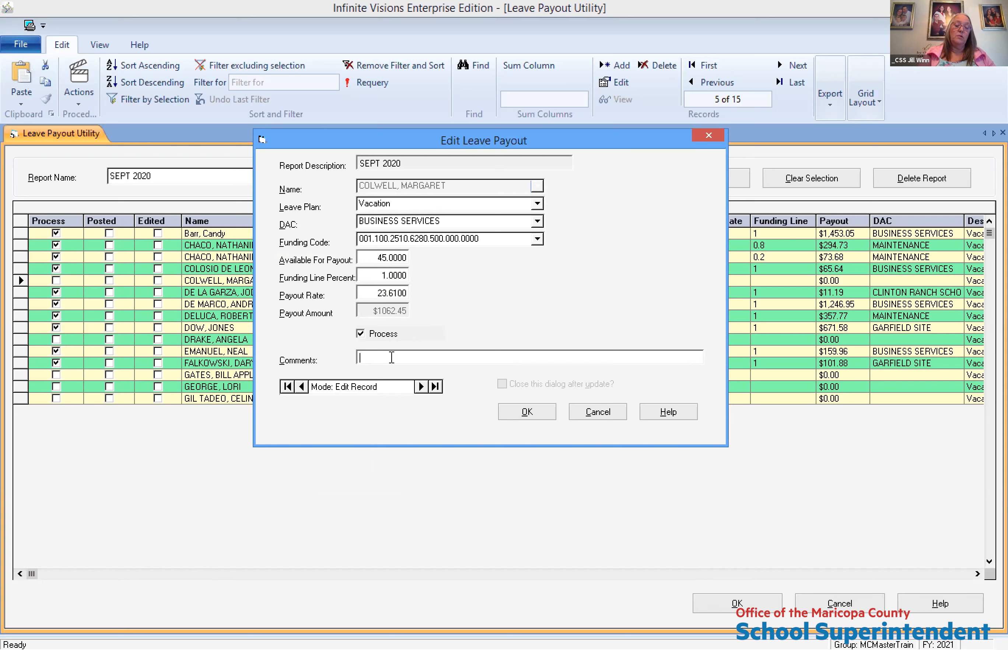
text(uPDATE FUNDING)
click(523, 416)
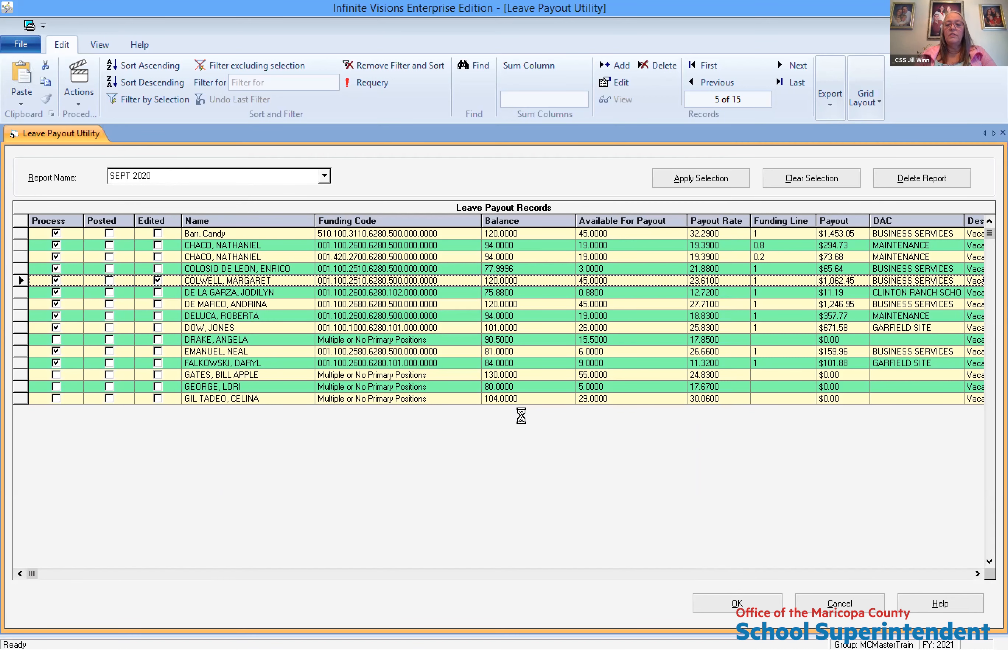
Move the Comments column ahead of Time Units and select the unfunded 90.5000-balance record
key(Right)
key(Right)
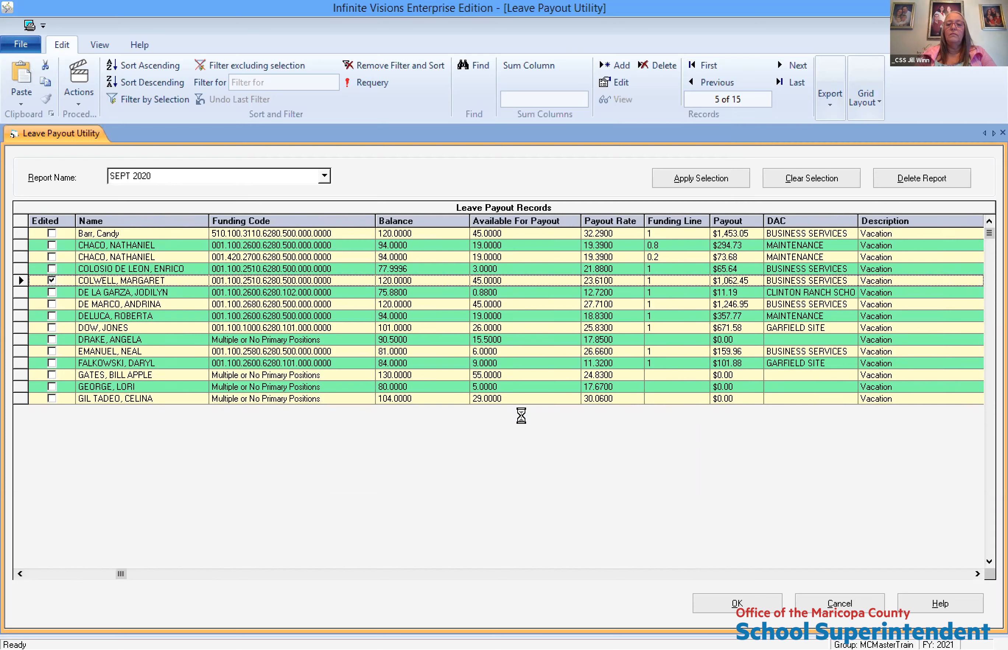
key(Right)
key(Right)
key(Right)
key(Right)
key(Right)
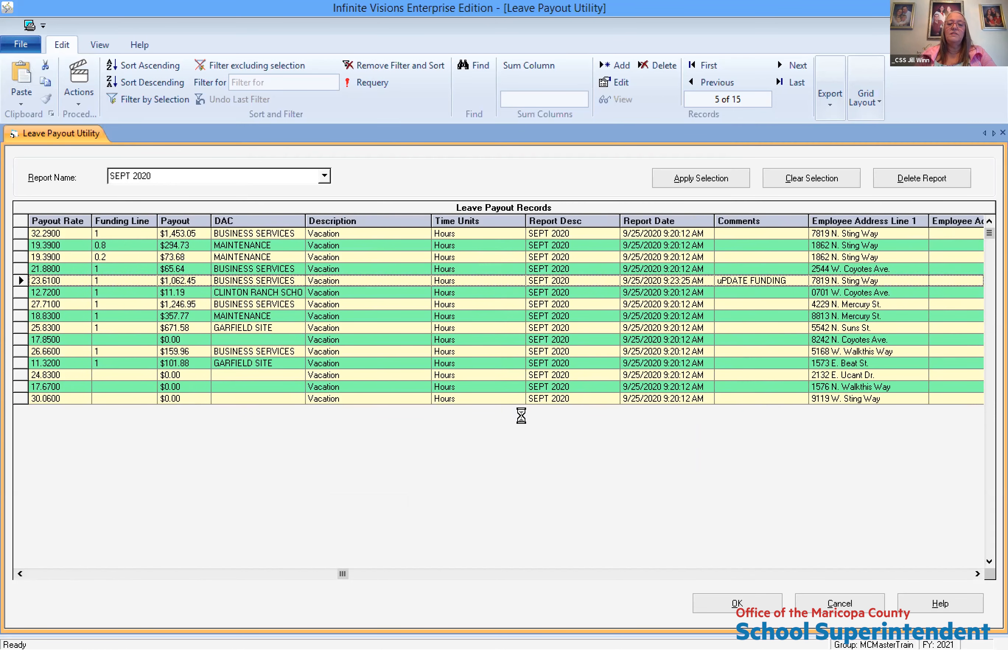
drag(761, 220, 444, 221)
drag(342, 574, 31, 573)
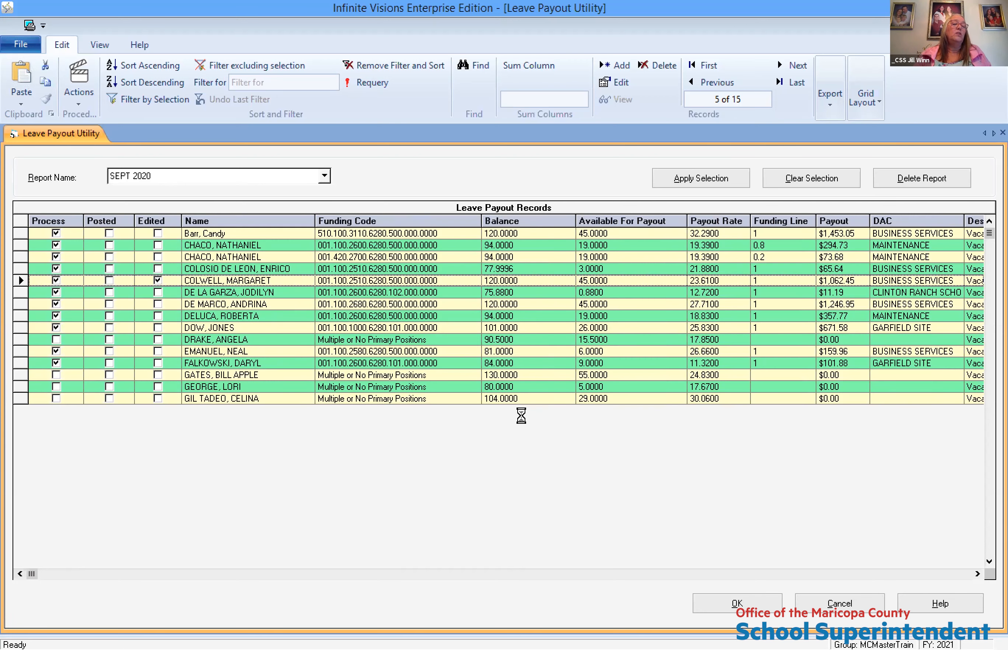
click(21, 339)
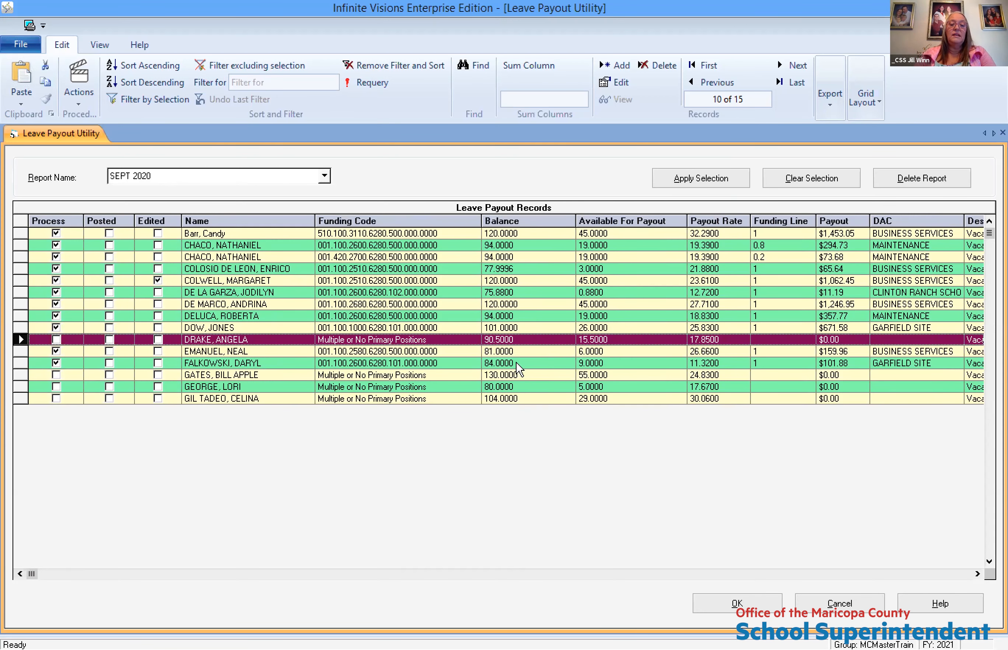
Confirm removing the unfunded 90.5000-balance record from the report
click(537, 386)
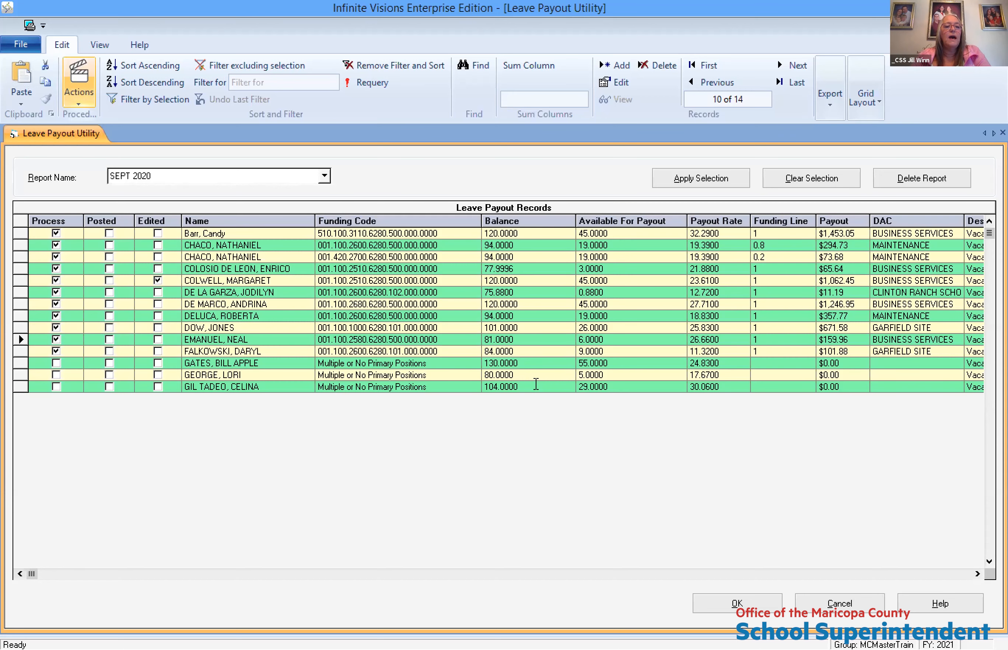
Run the pay-record creation action with all leave payout dates at 09/25/2020
click(78, 82)
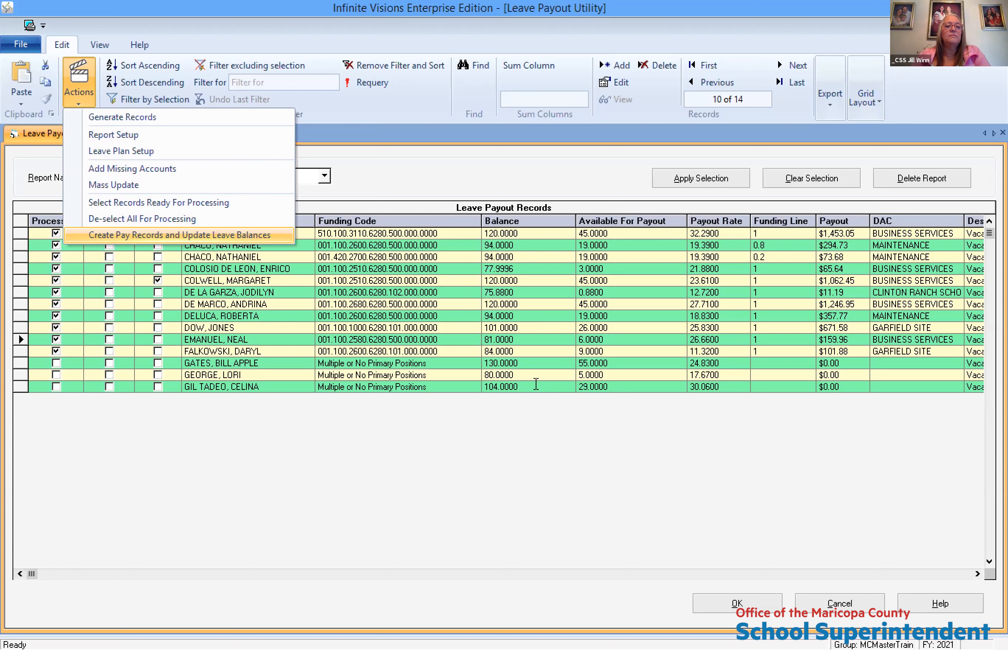
key(Return)
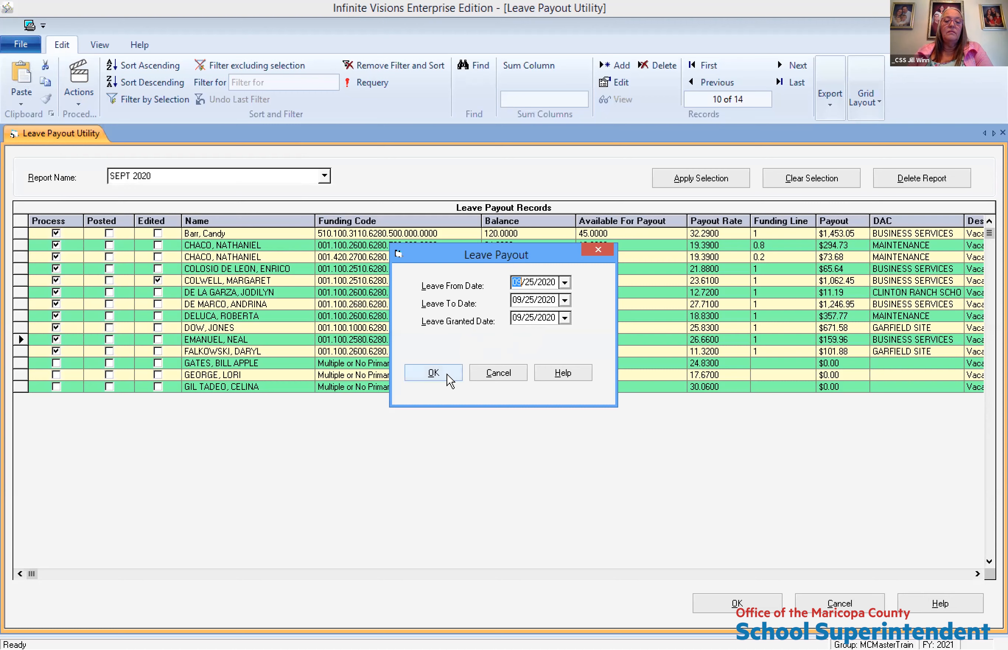
click(565, 282)
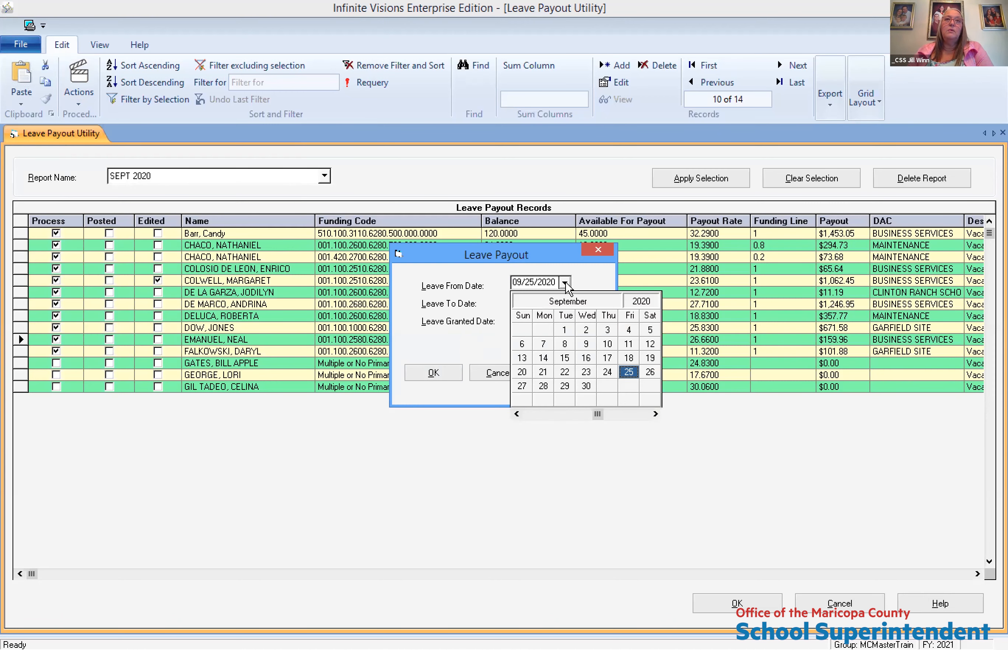
click(566, 283)
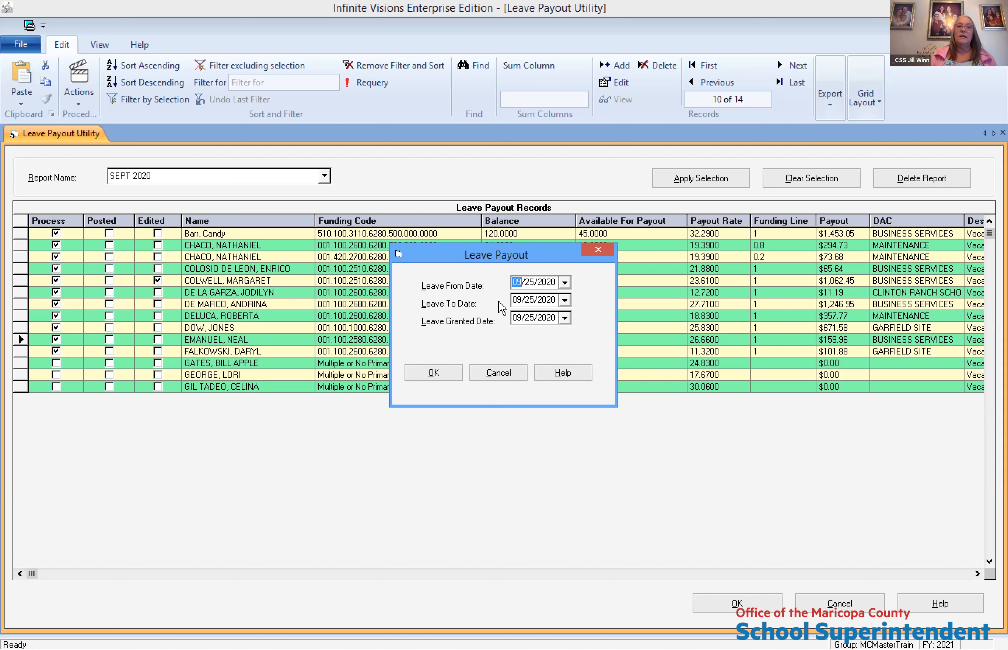
click(439, 375)
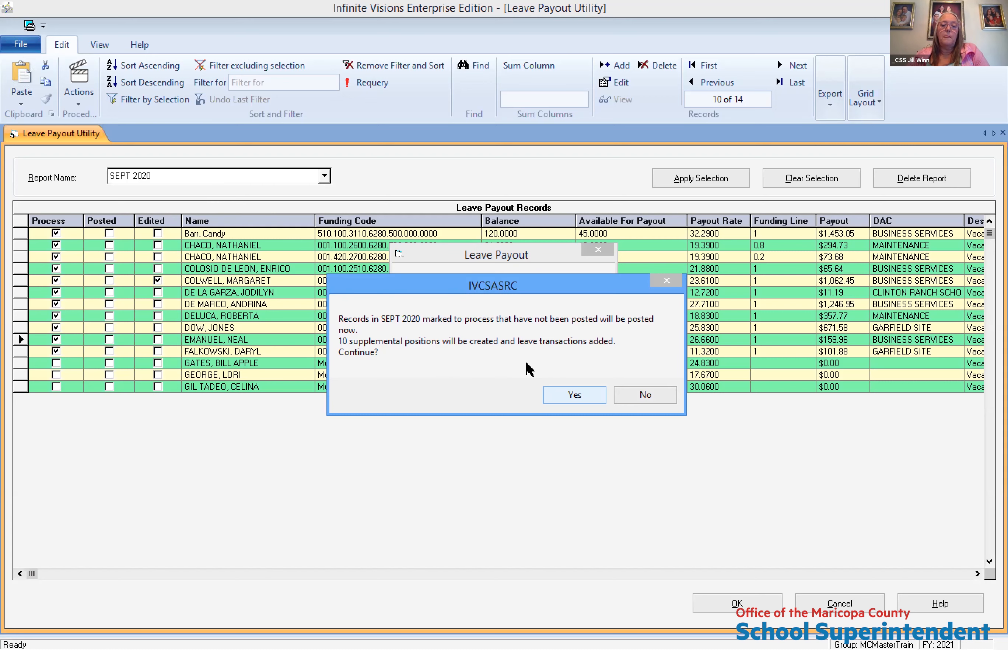
Confirm posting of the ten SEPT 2020 vacation payout records and acknowledge the success message
click(572, 395)
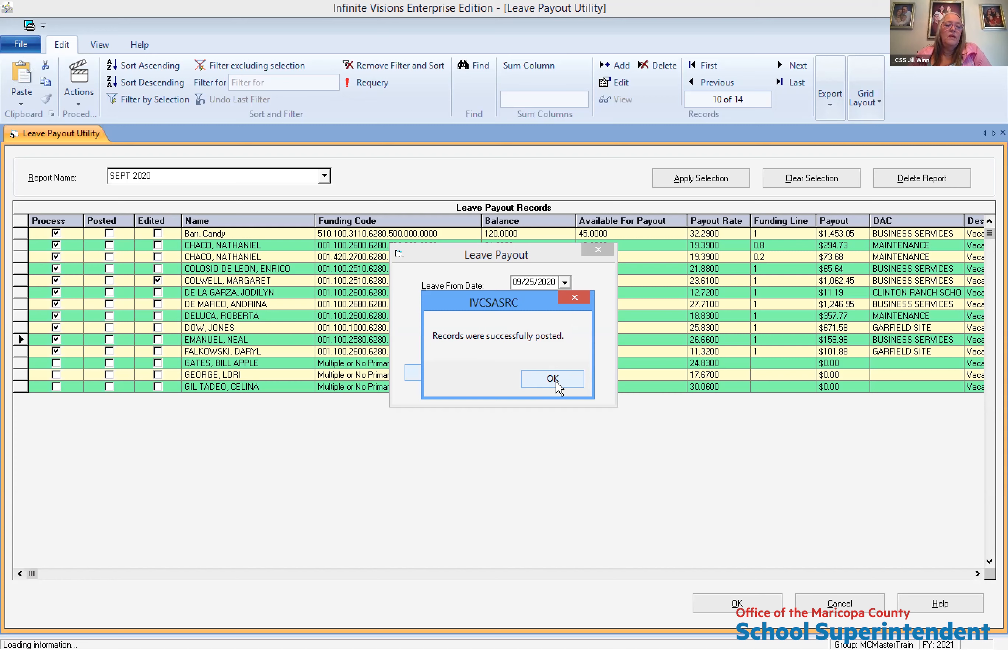
click(552, 378)
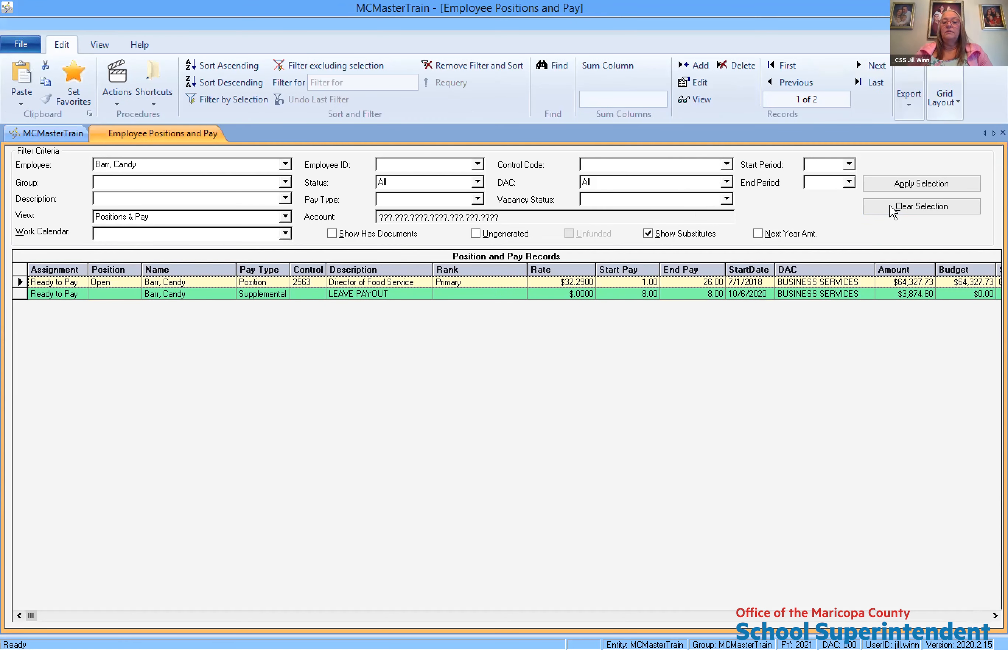
Filter Employee Positions and Pay to Description VACATION PAYOUT and select the fourth record
click(893, 208)
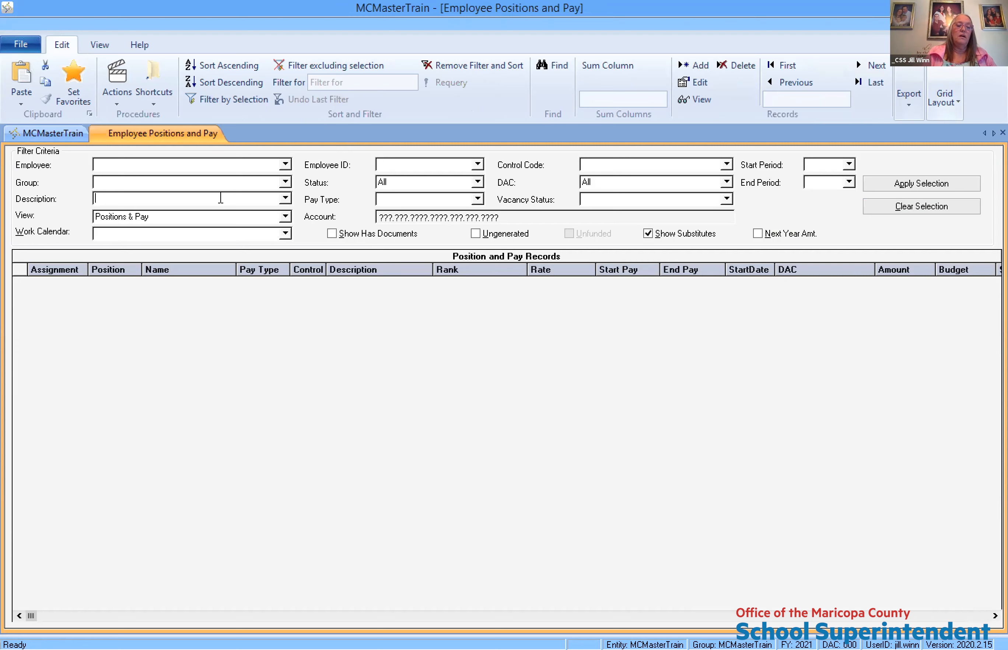
text(VACATION PAYOUT)
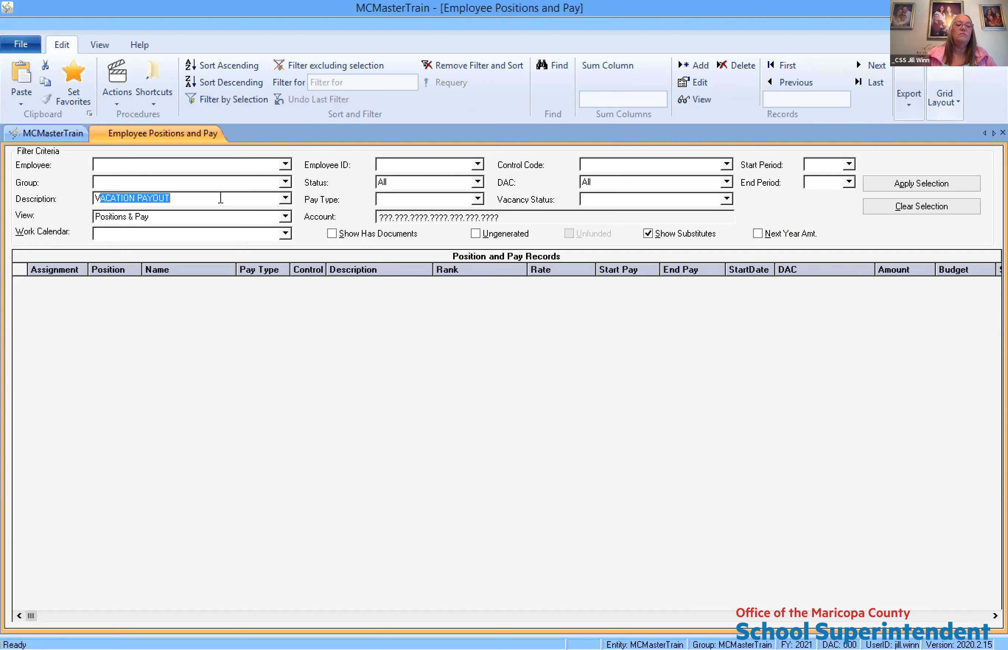
click(878, 184)
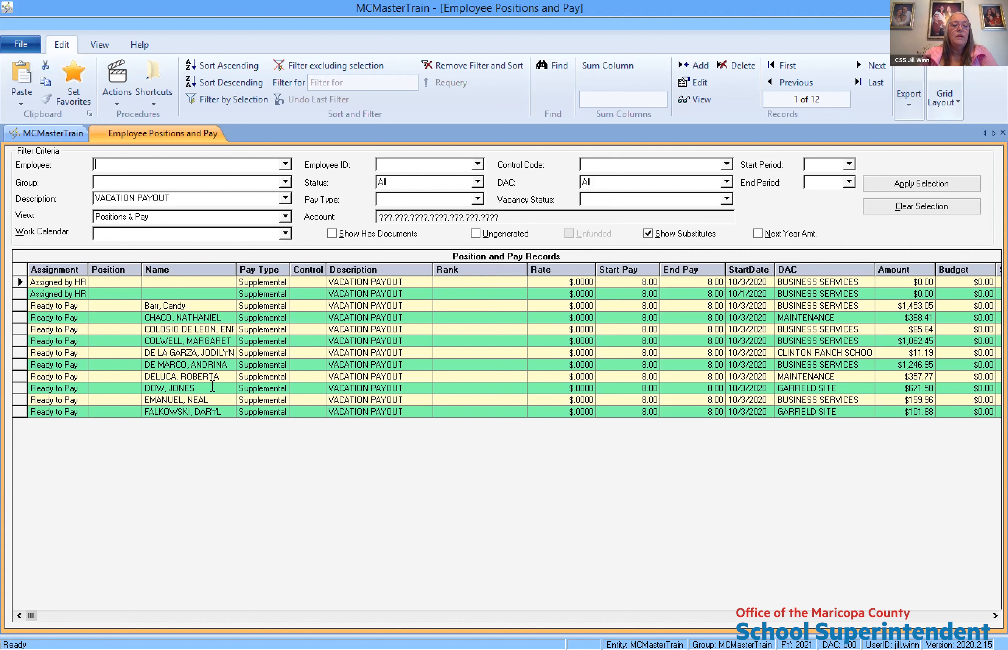
click(214, 317)
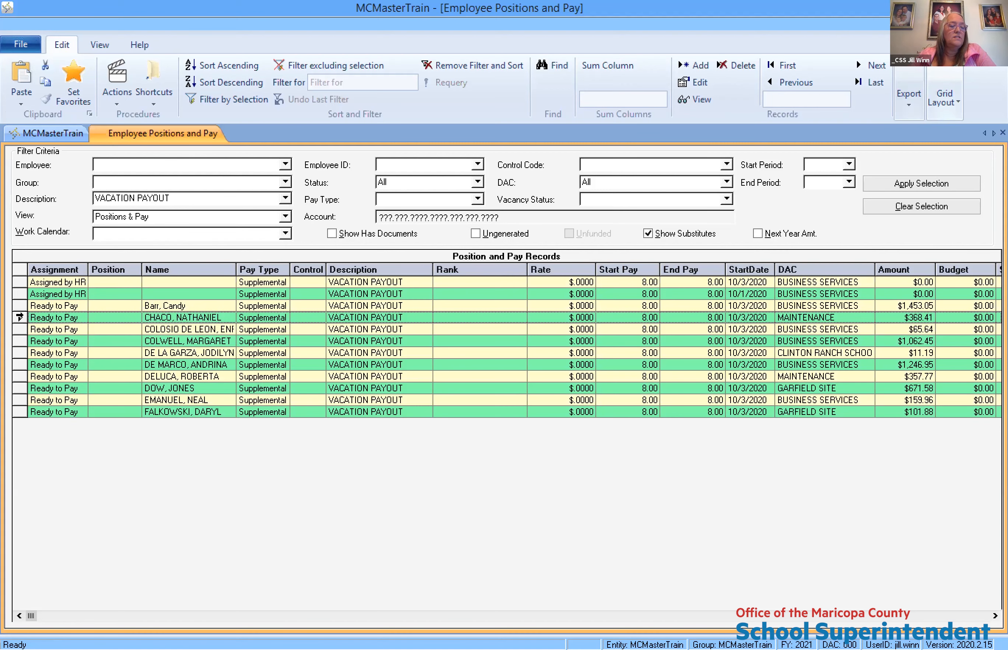
double_click(19, 317)
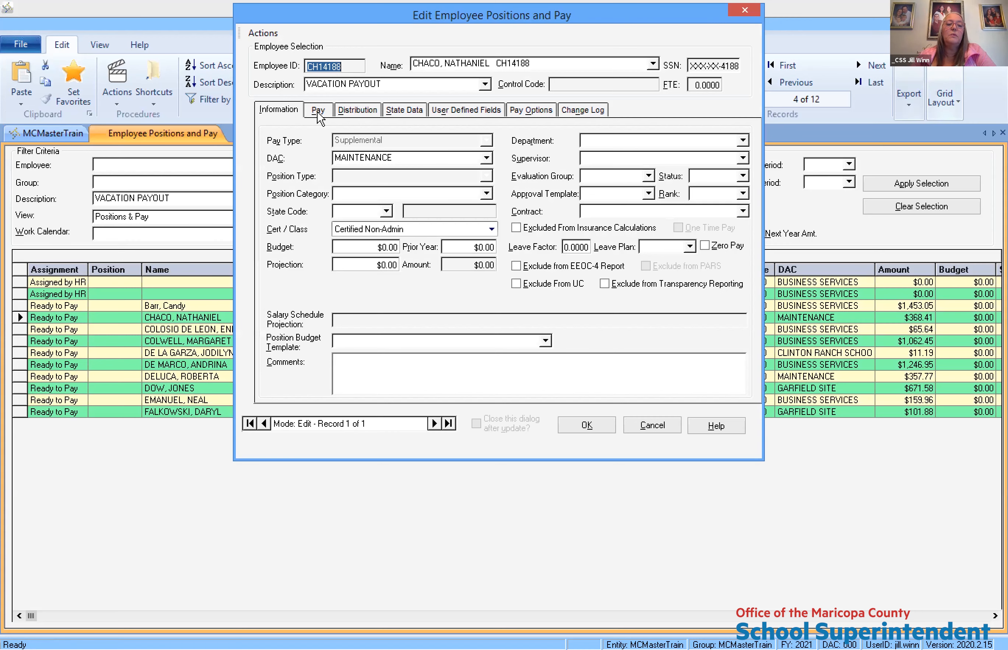
click(318, 111)
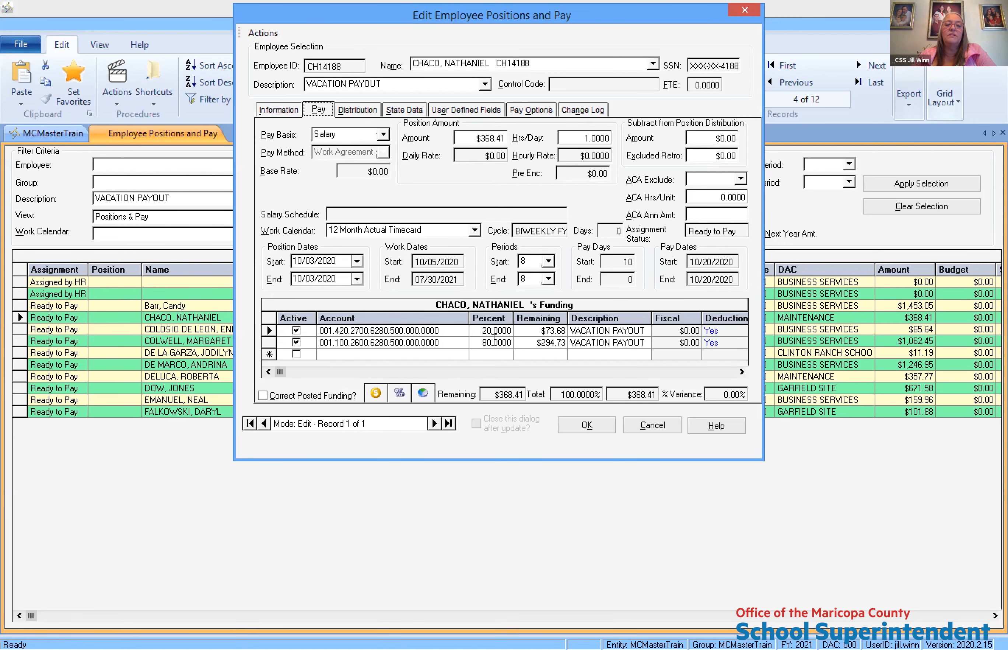
click(654, 426)
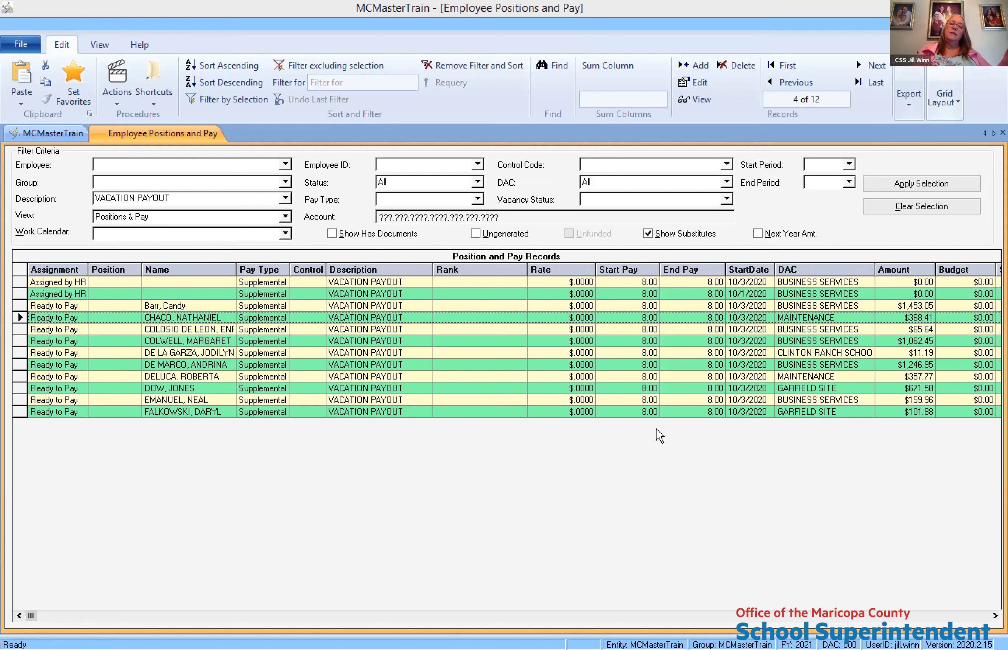
Mass-generate the ten Ready to Pay VACATION PAYOUT positions and acknowledge the confirmation message
click(377, 317)
click(20, 305)
shift+click(20, 411)
click(117, 92)
click(148, 169)
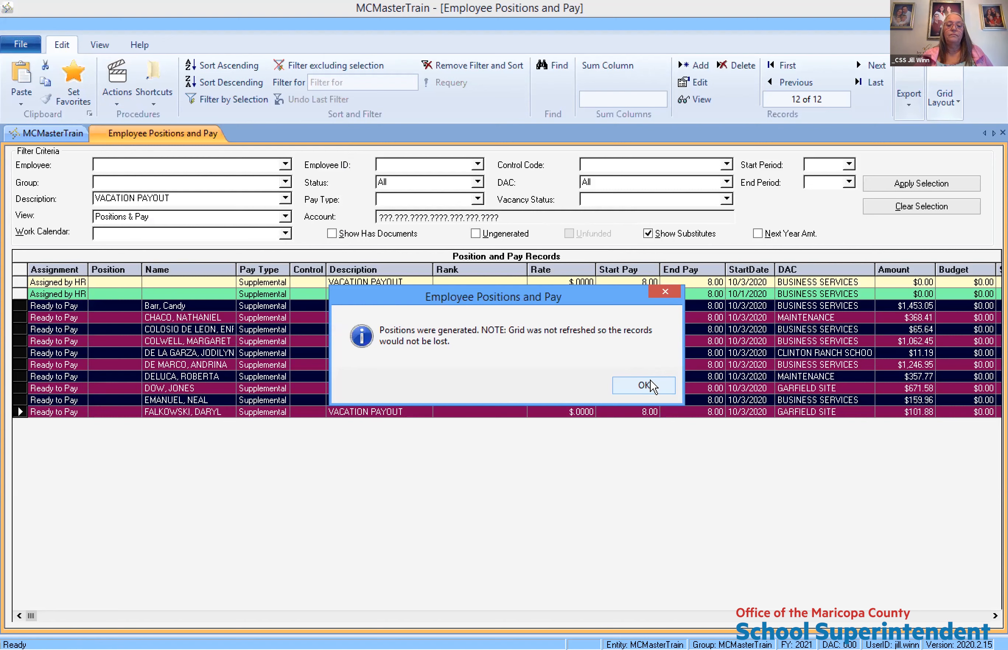
click(644, 385)
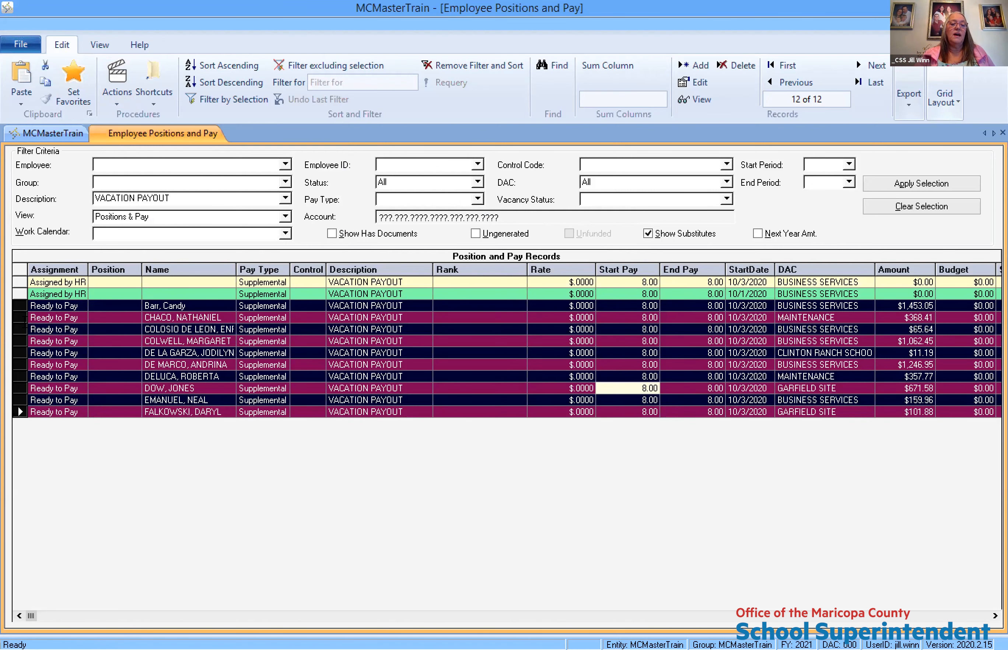
click(19, 317)
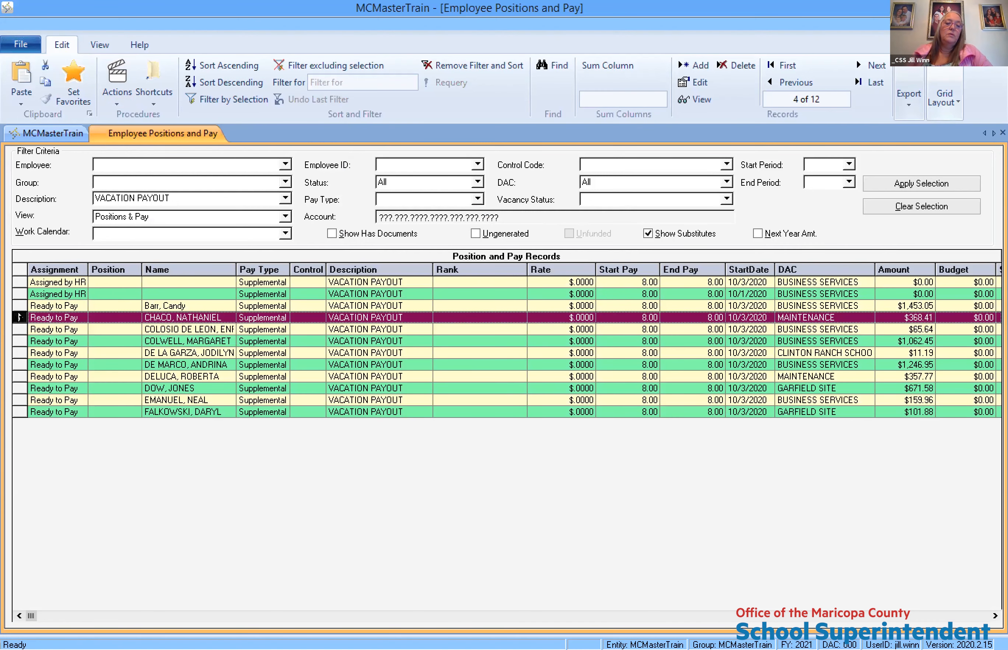
click(110, 91)
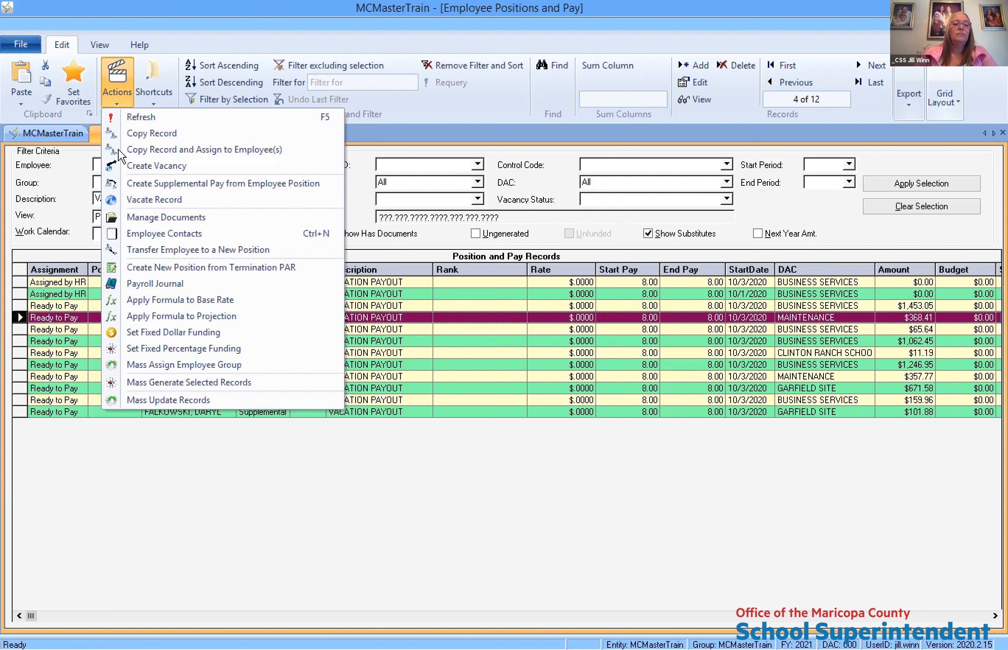
click(148, 282)
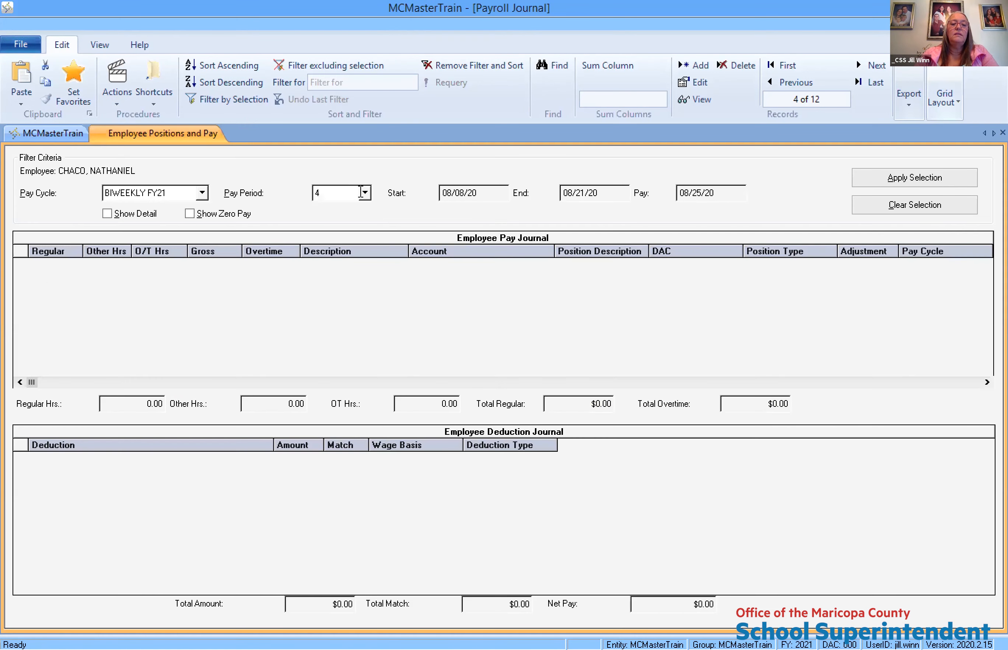
click(365, 195)
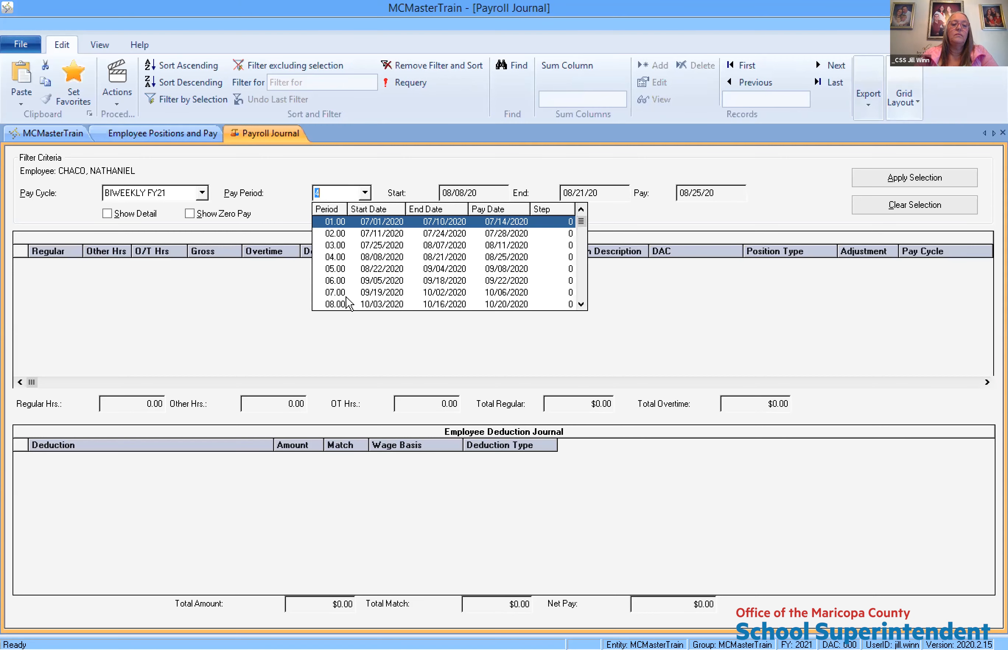
click(335, 304)
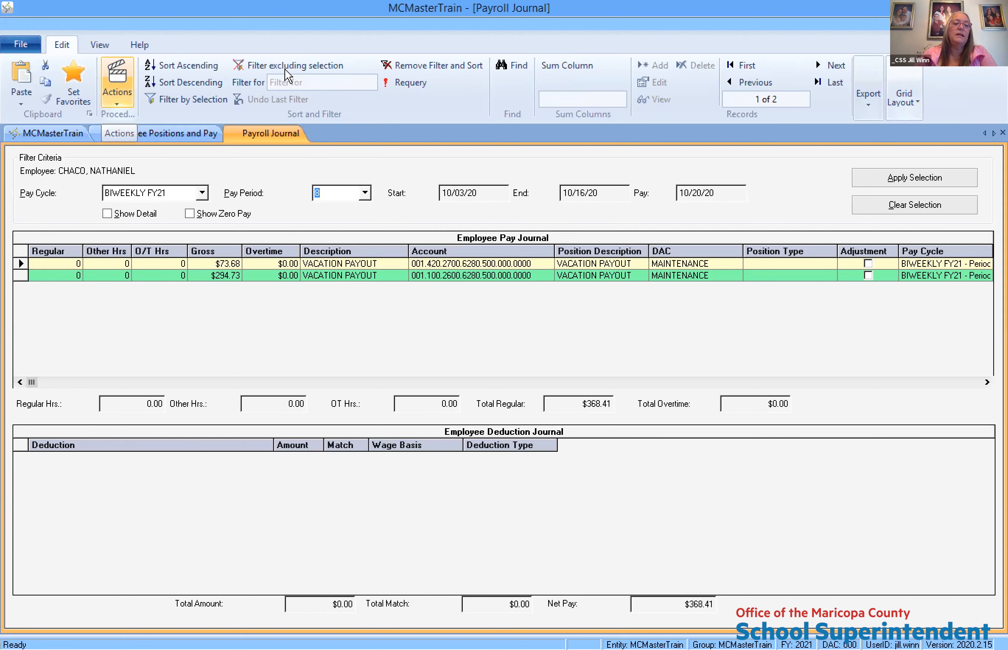
right_click(295, 135)
click(200, 133)
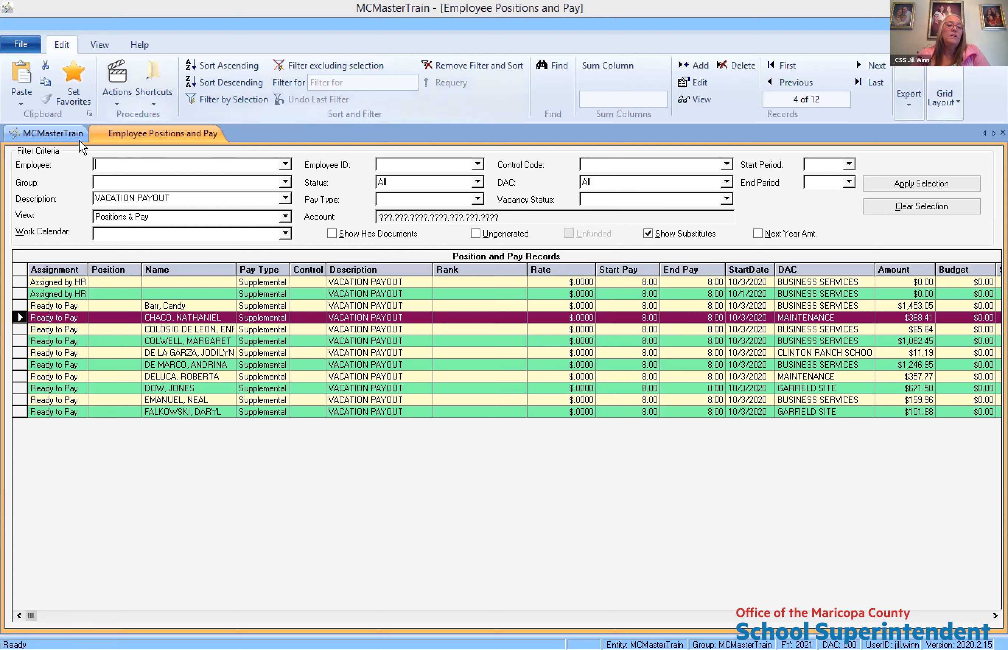
Open Employee Leave Plans and list the employees on the Vacation leave plan
click(61, 134)
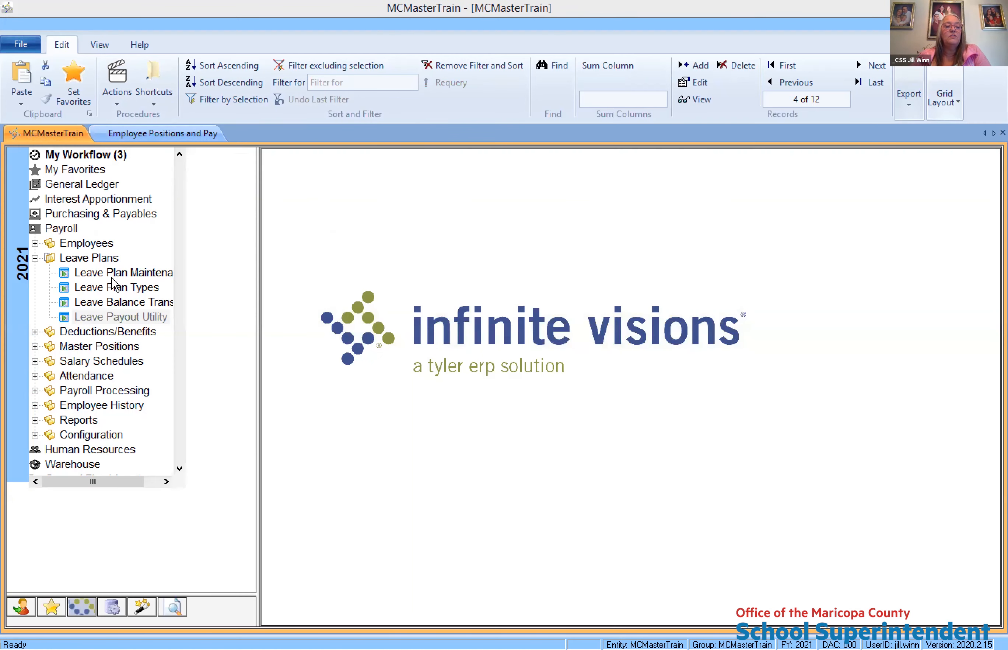
double_click(94, 245)
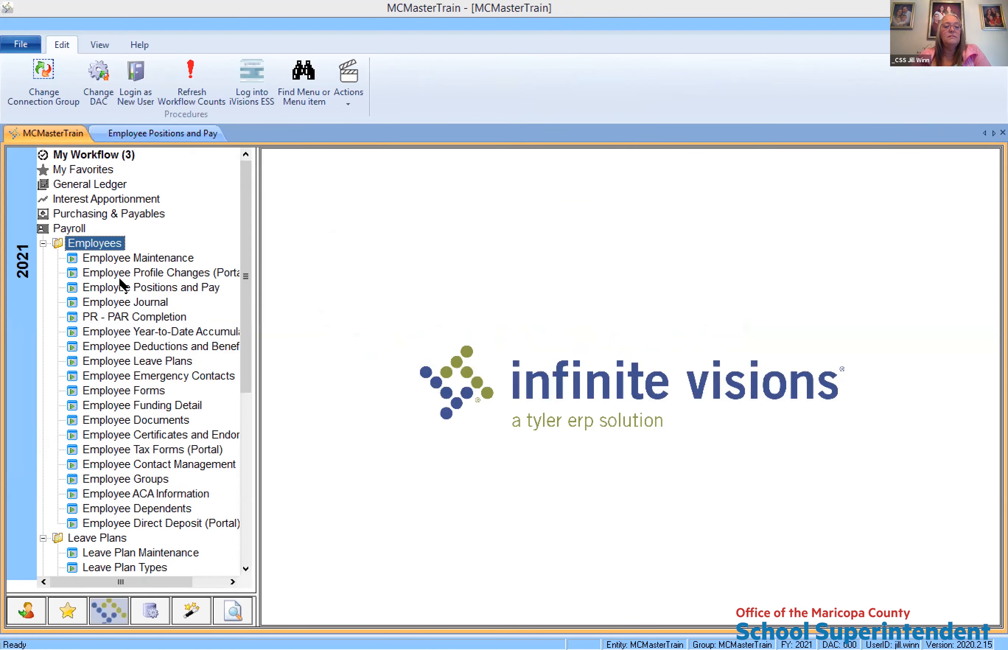
double_click(135, 361)
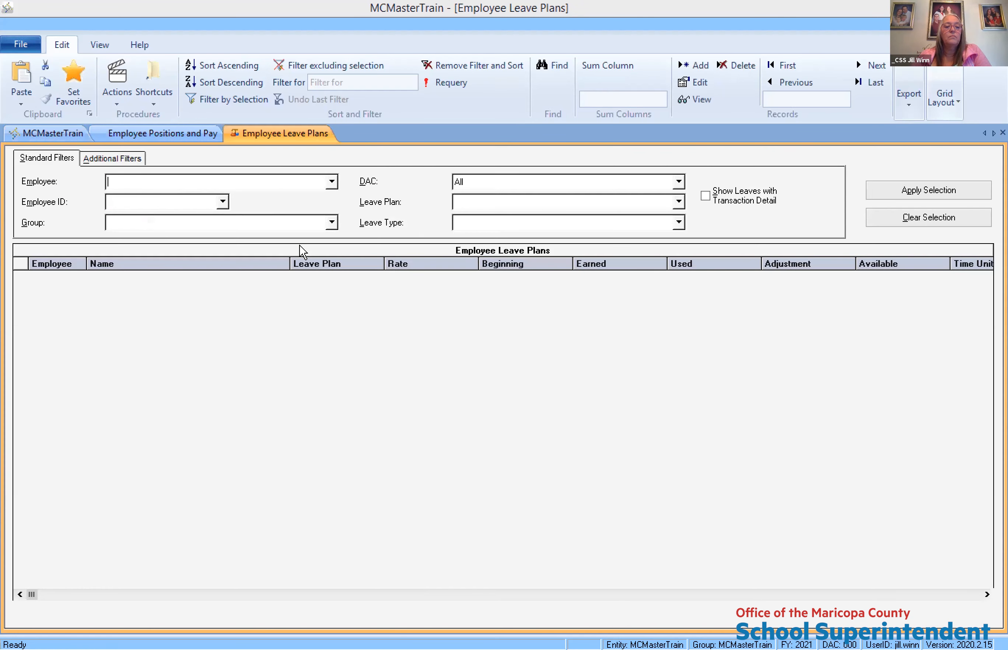
click(679, 202)
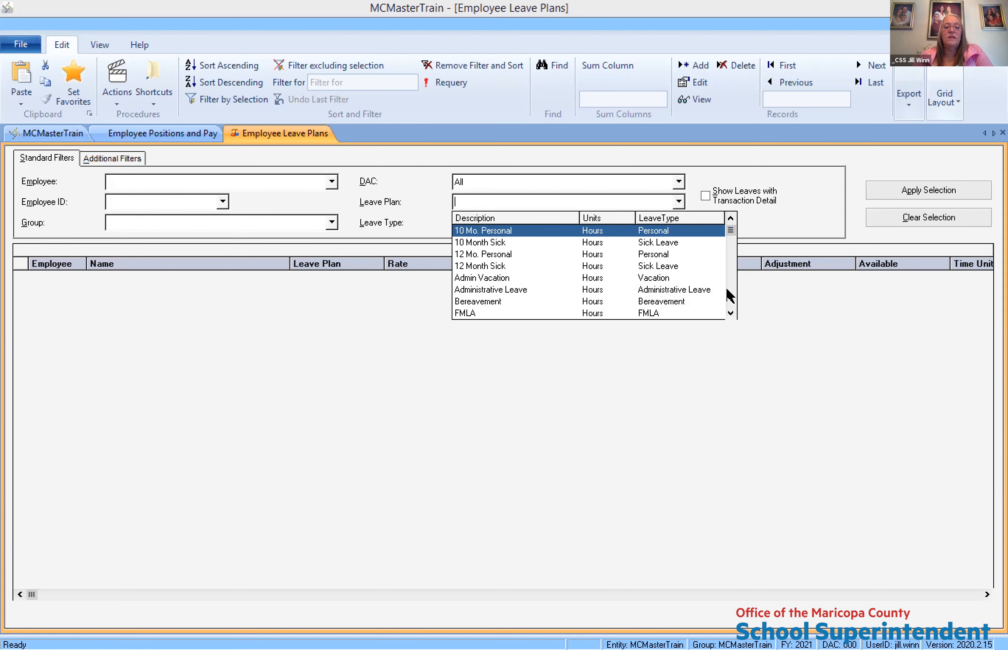
scroll(567, 297, down, 5)
click(540, 316)
click(878, 197)
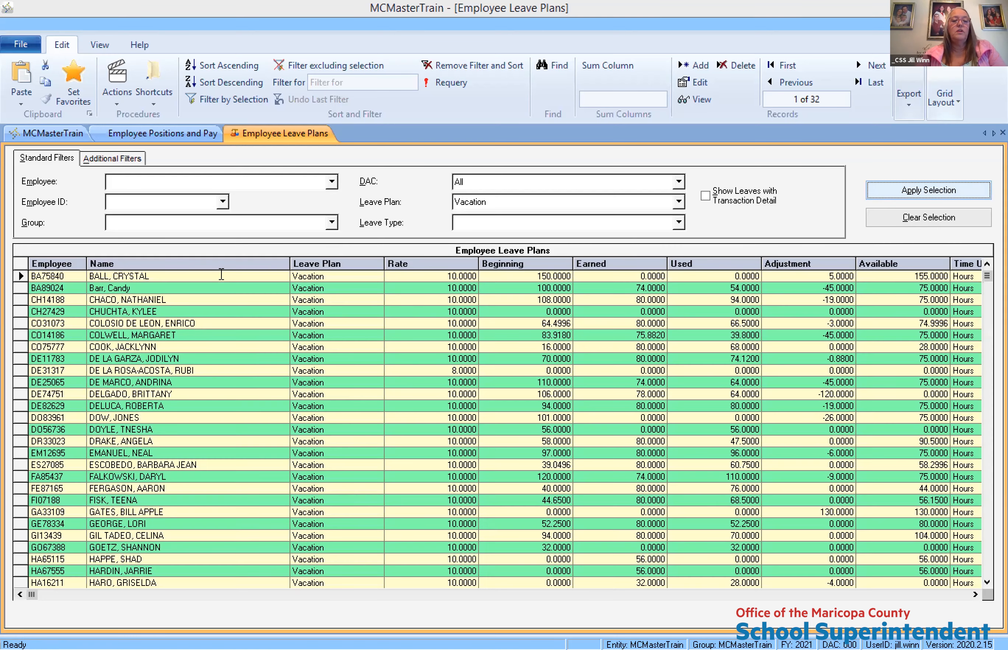
Review employees' Vacation details, including the -45.0000 leave buy out, then bring up filtering on Available 75
click(221, 274)
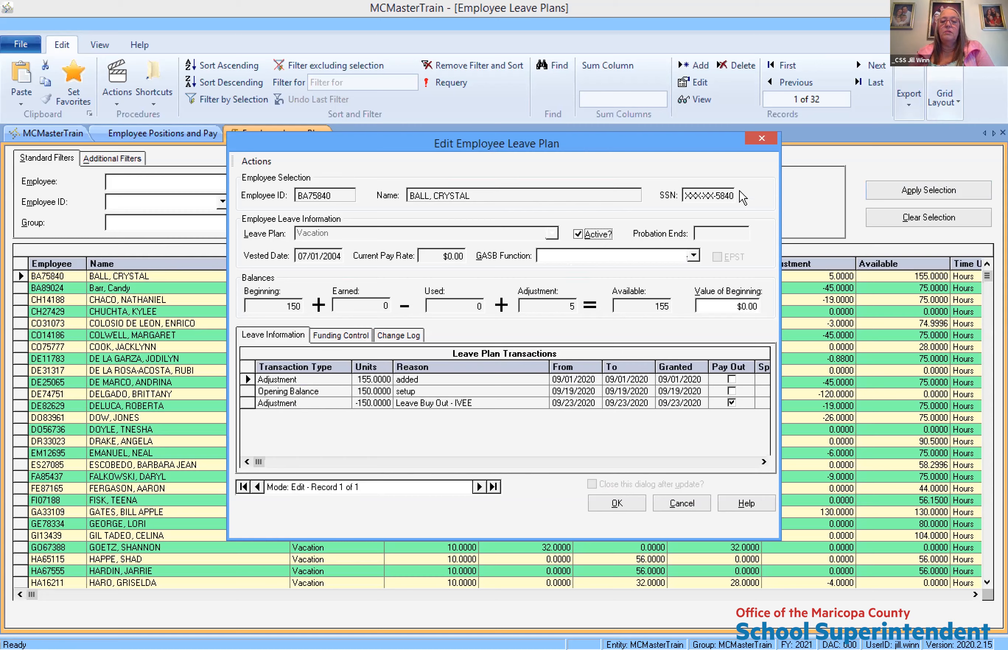
click(756, 144)
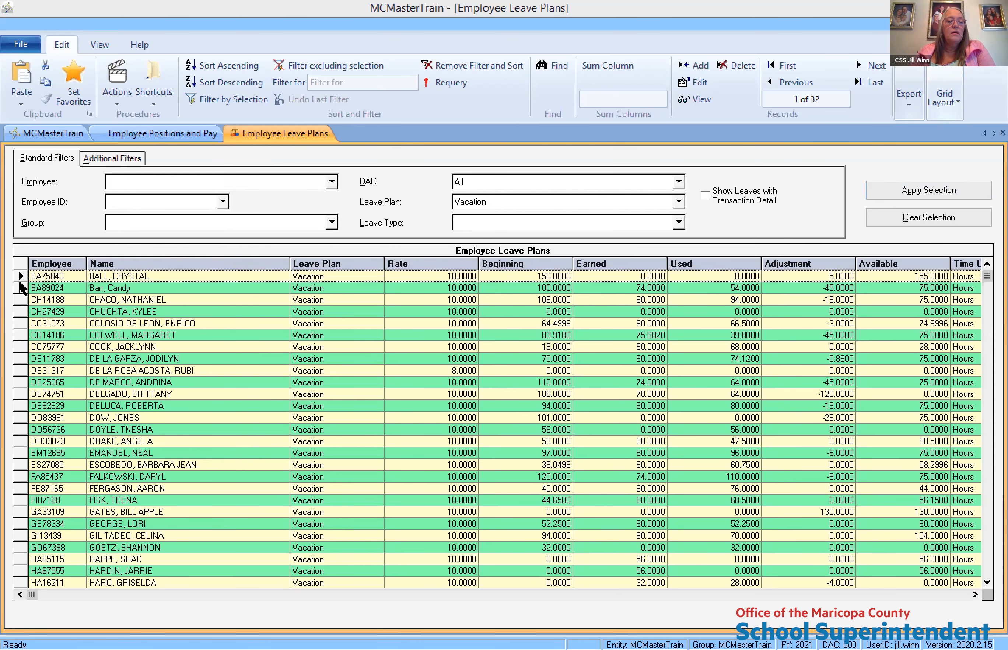
click(20, 288)
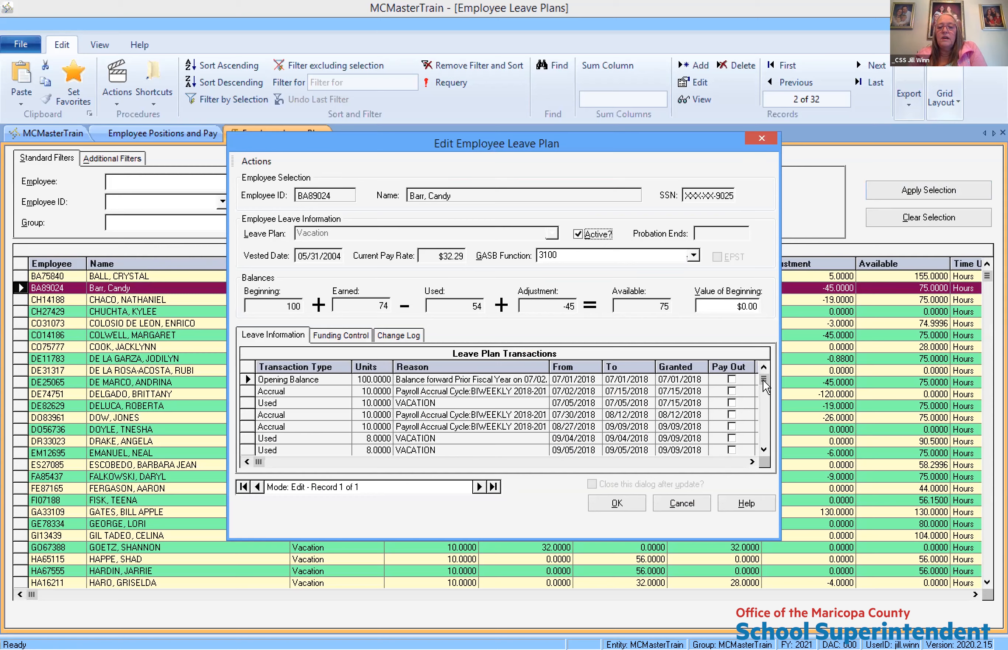
scroll(457, 450, down, 5)
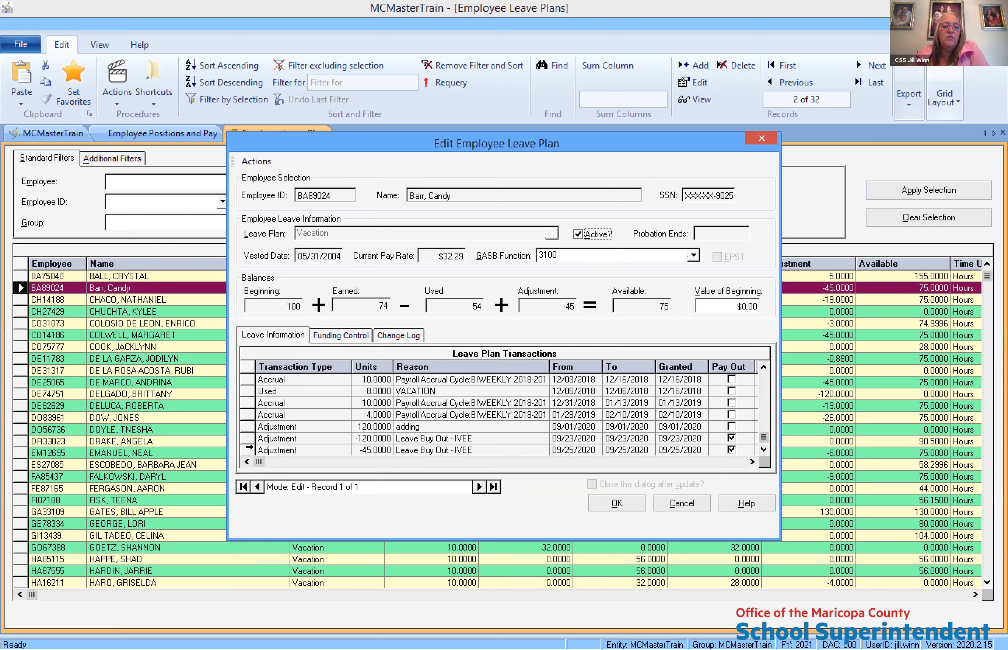
click(248, 450)
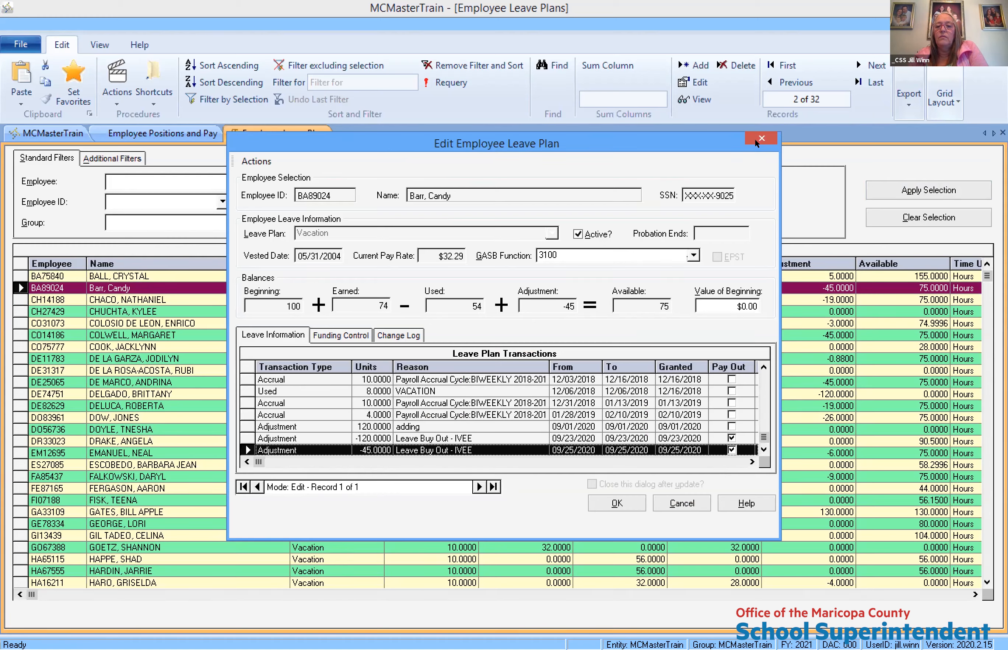
key(Escape)
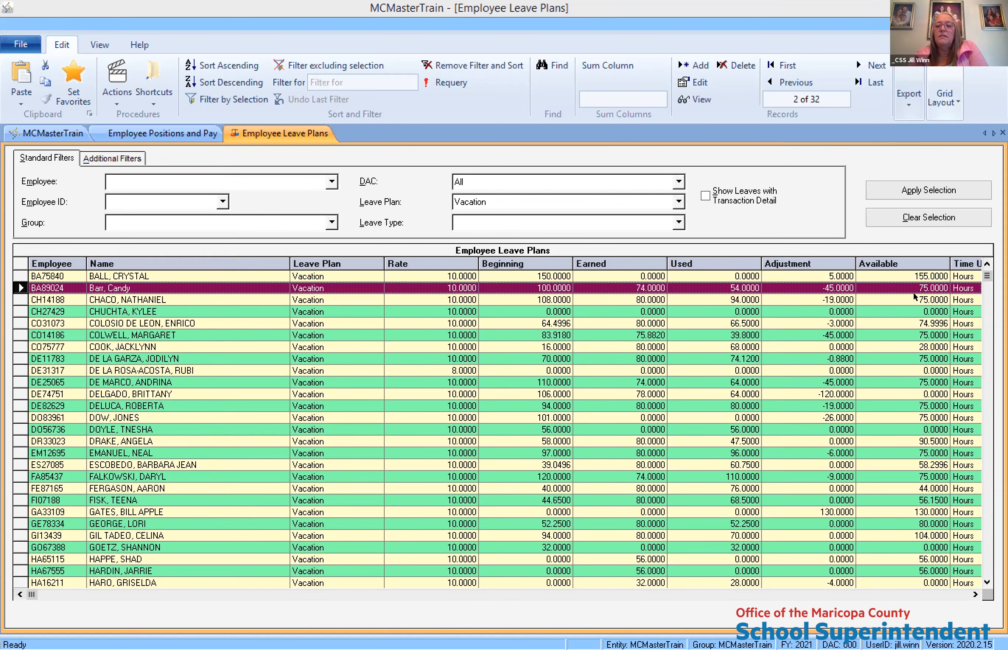
click(915, 297)
right_click(915, 297)
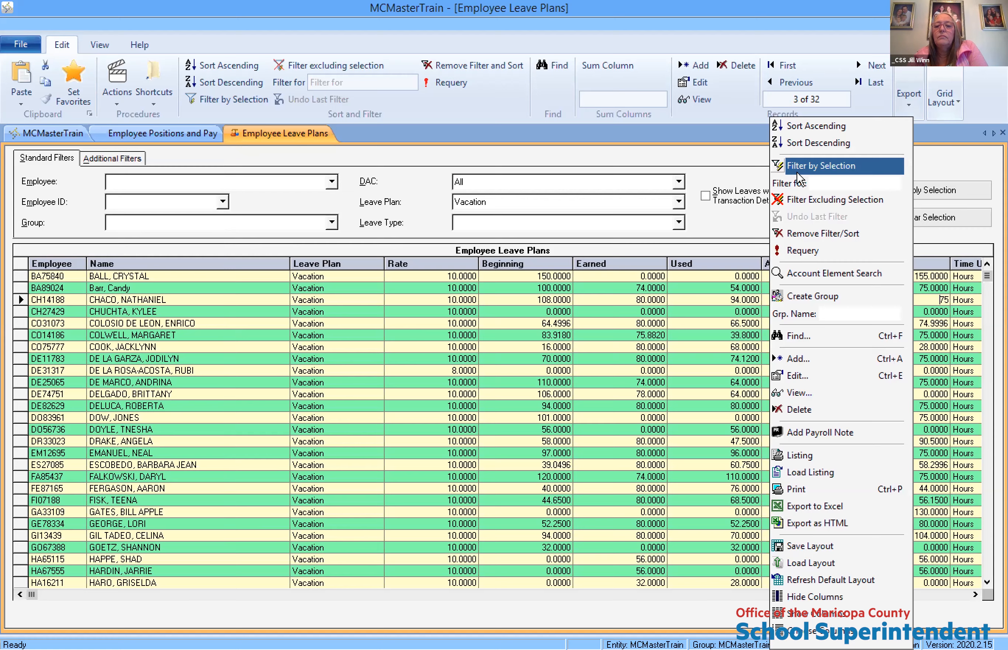
Filter the list to Available 75, then inspect one employee's Leave Buy Out adjustment without saving
click(800, 170)
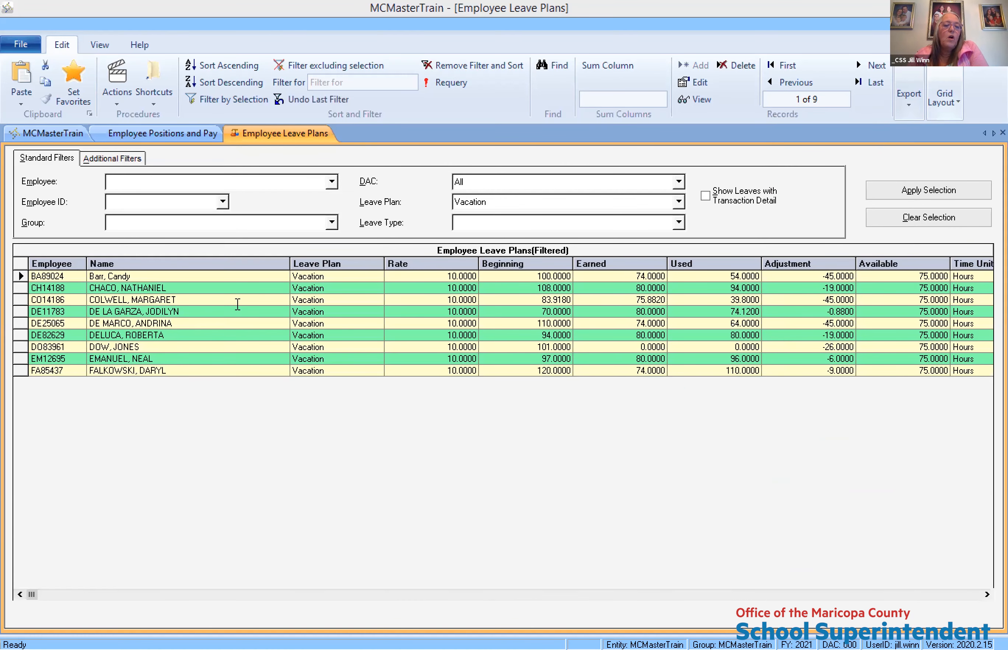
double_click(187, 323)
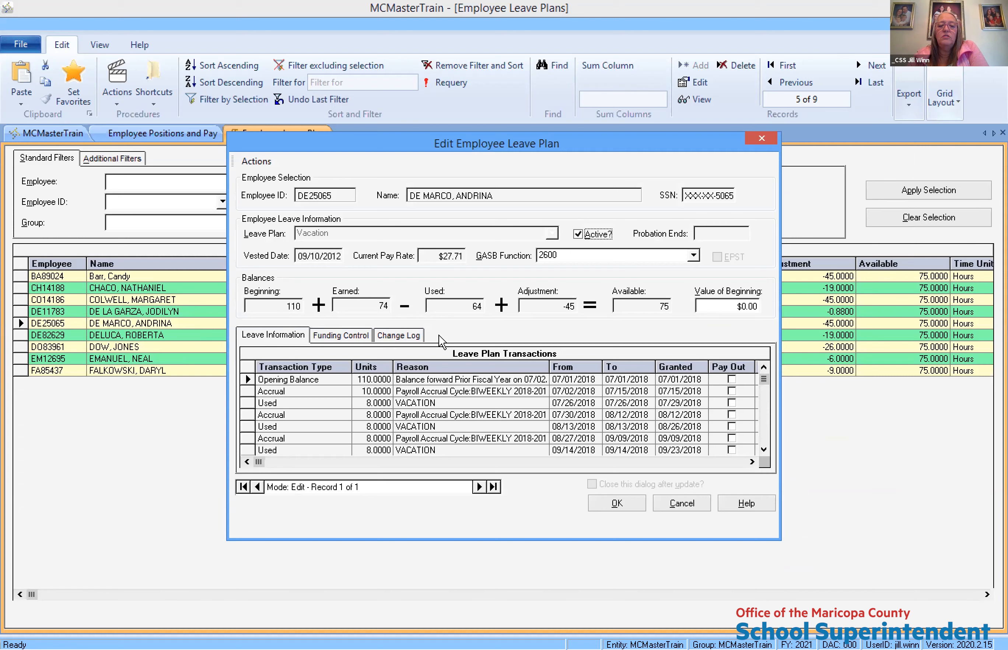
drag(763, 379, 764, 453)
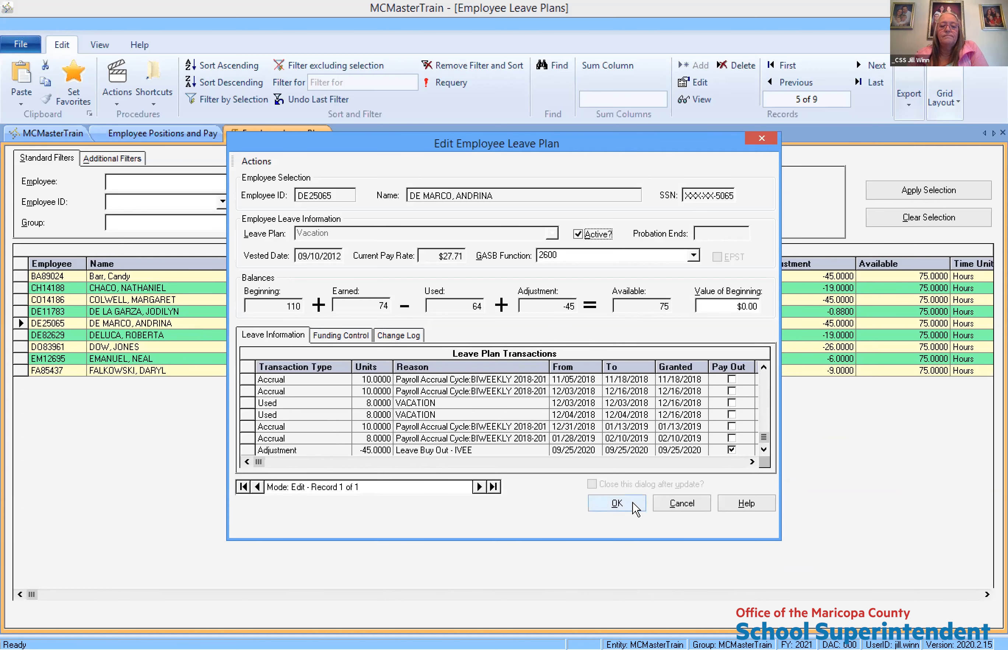
click(689, 509)
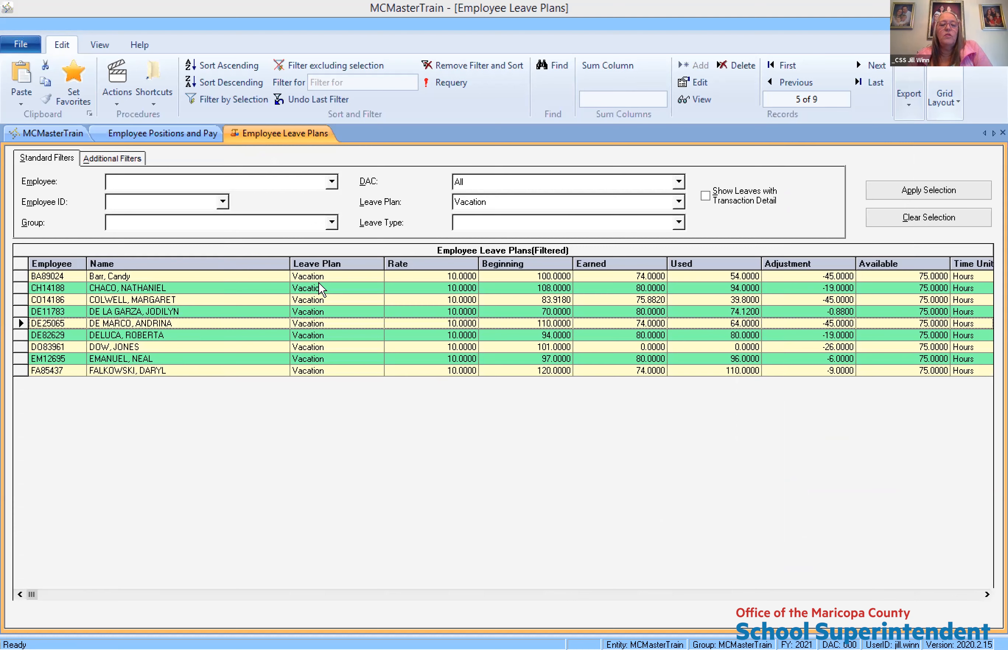
click(300, 140)
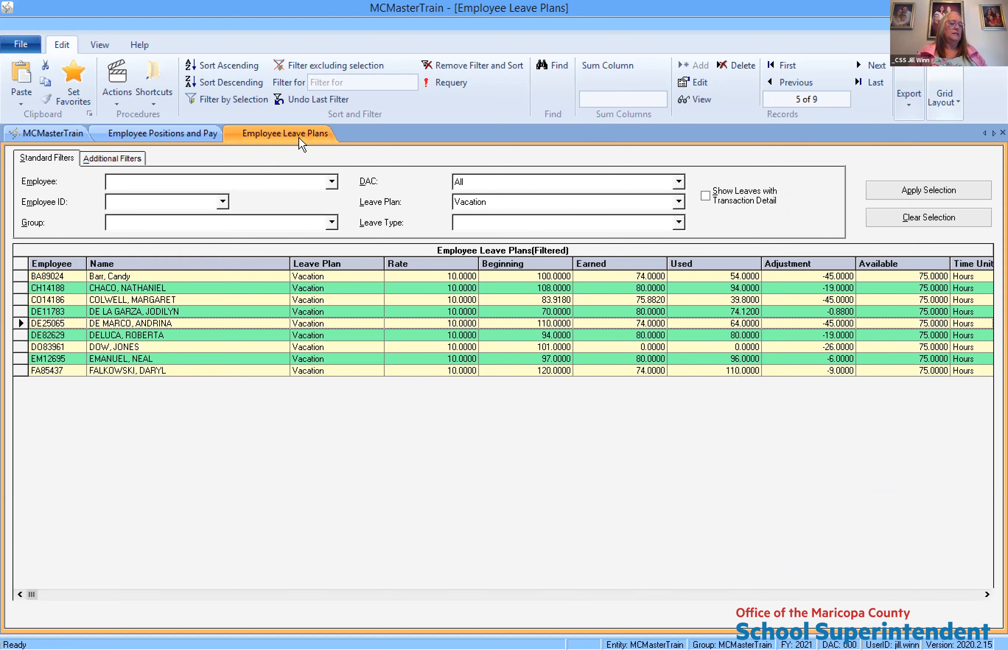
Review the VACATION PAYOUT pay records in Employee Positions and Pay, then return to the main menu
click(179, 130)
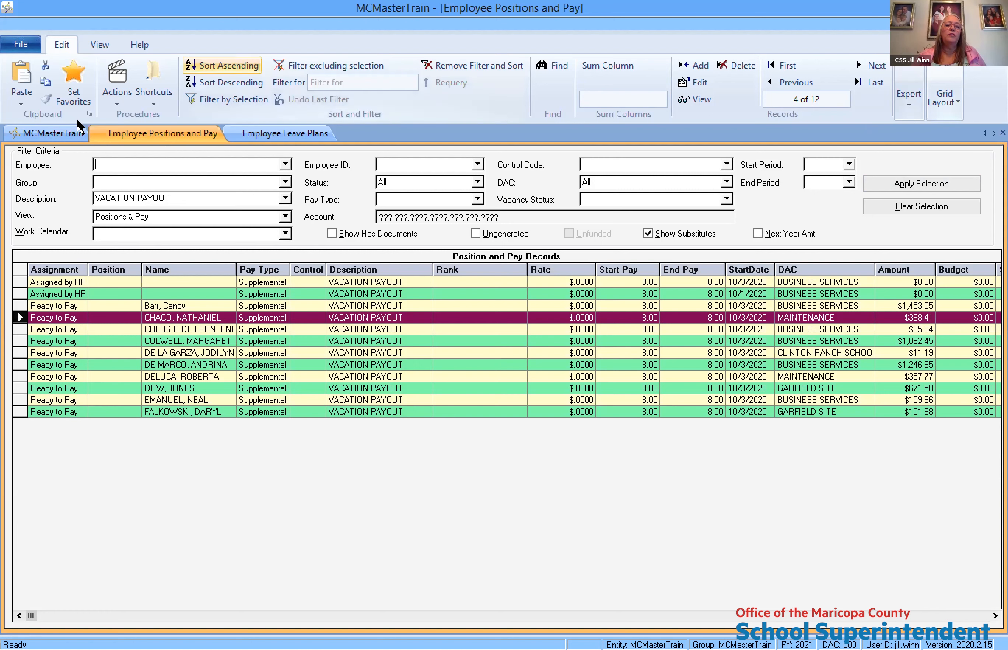
click(66, 135)
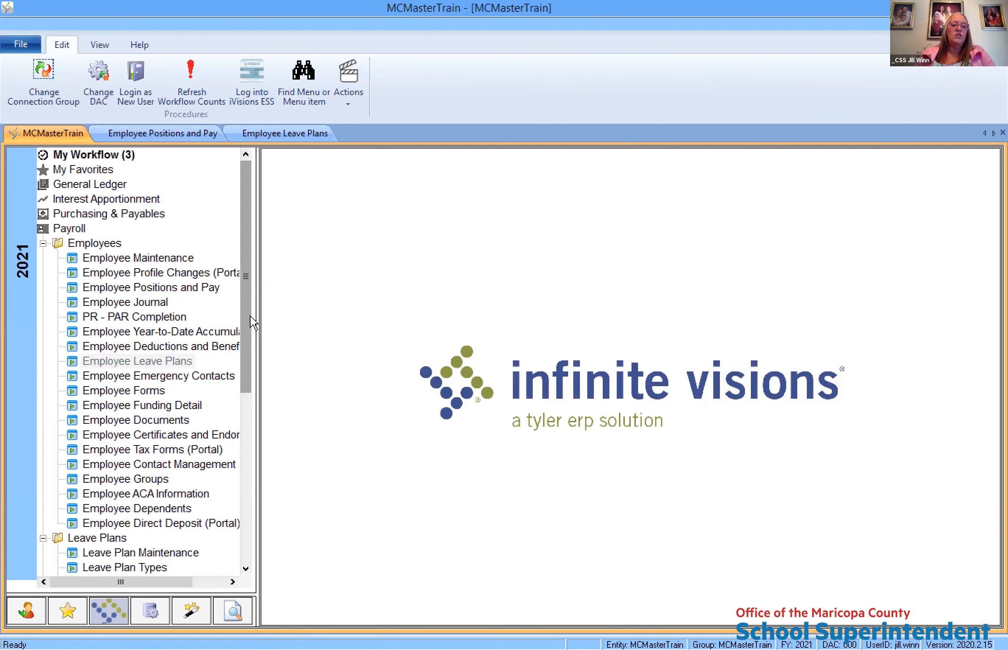
Open the Leave Payout Utility and check the Vacation payout plan: rate 1, eligible balance 75
scroll(159, 413, down, 3)
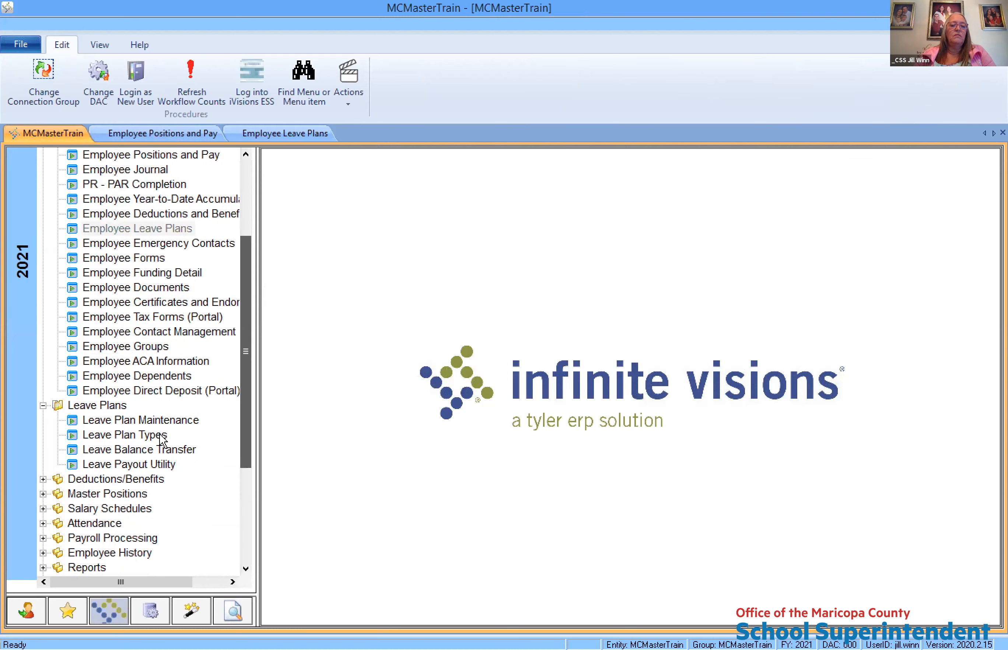
scroll(162, 441, down, 1)
double_click(162, 435)
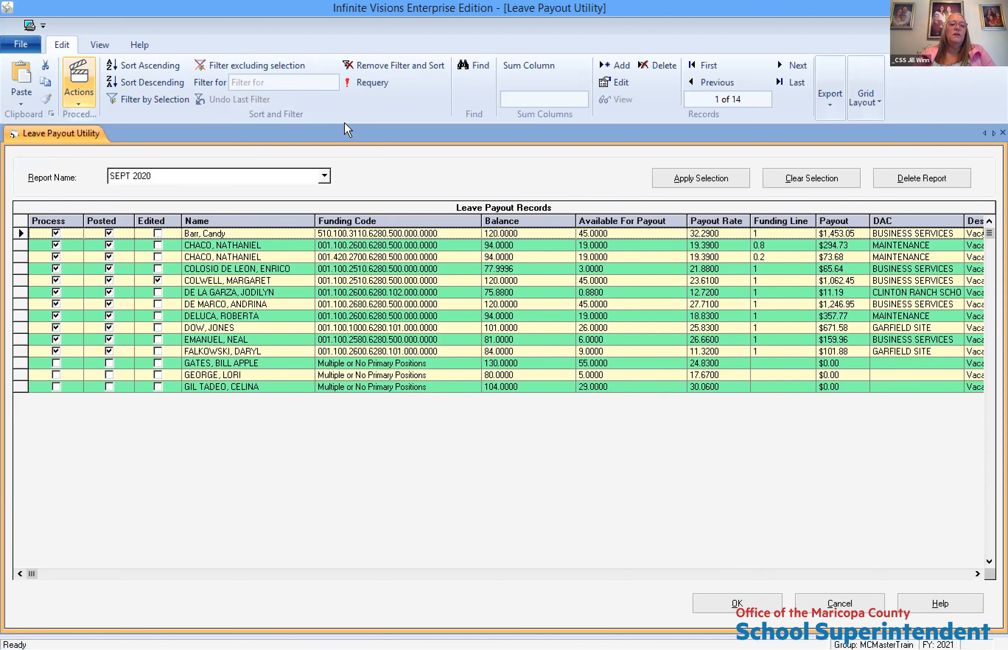
click(79, 84)
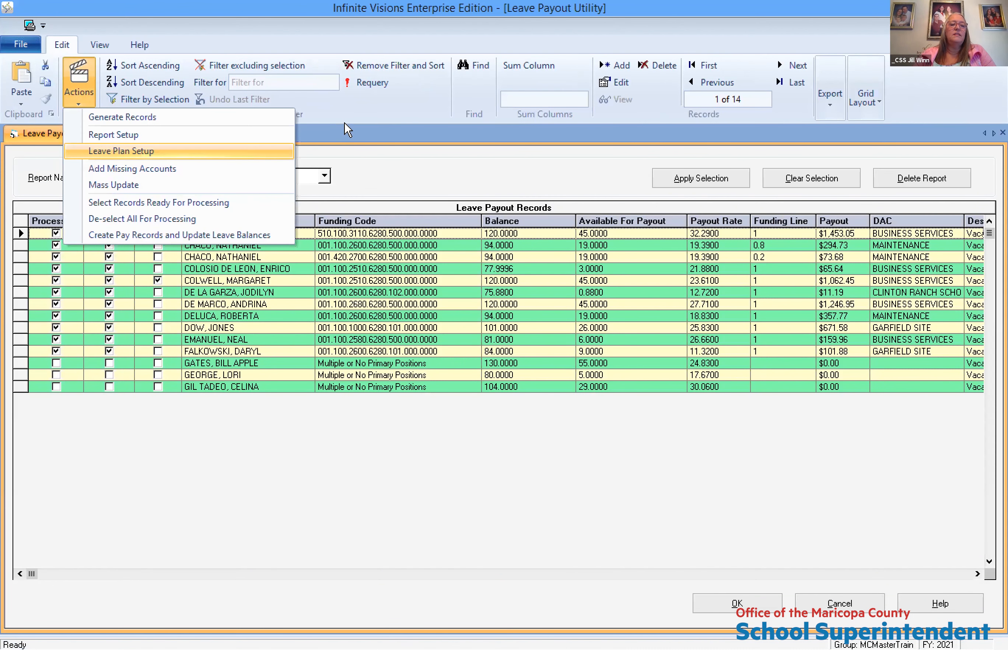
key(Return)
drag(334, 156, 165, 117)
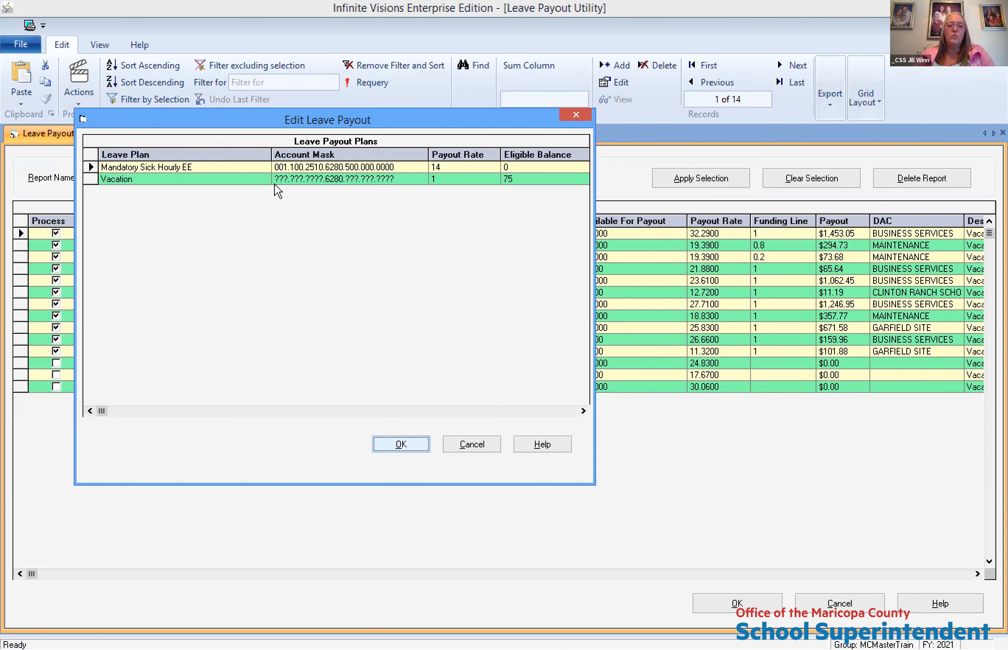
click(243, 175)
double_click(243, 175)
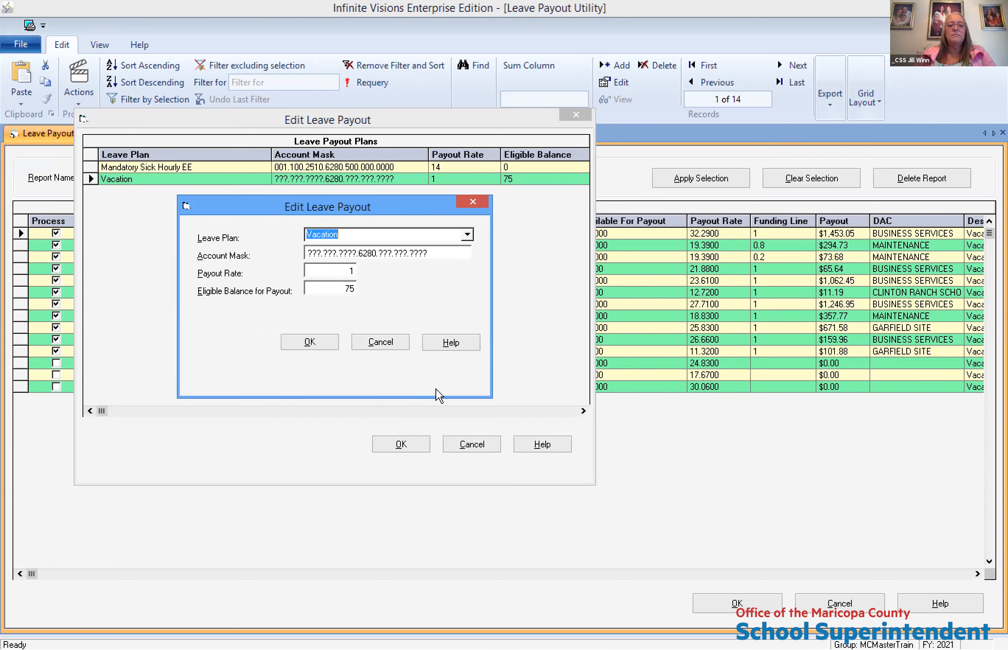
click(393, 345)
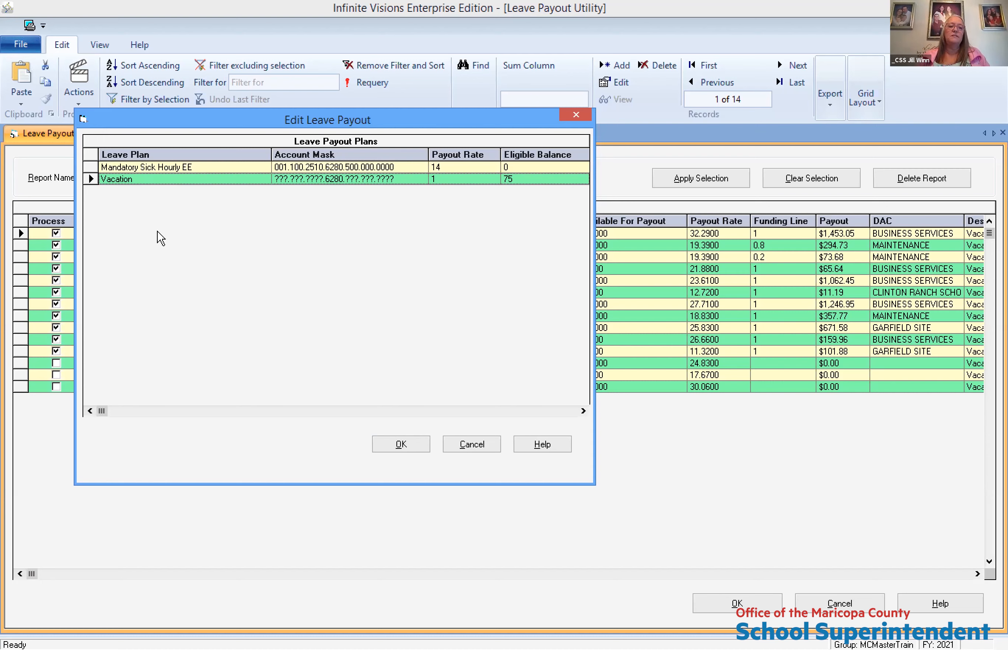
Close the Edit Leave Payout plans setup without making any changes
right_click(160, 237)
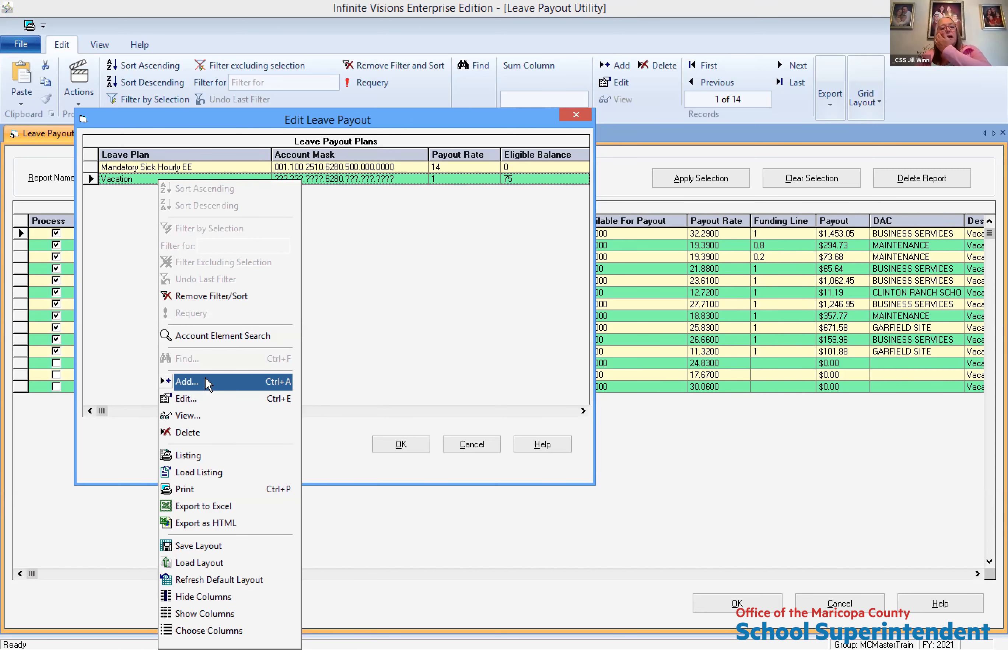
click(444, 292)
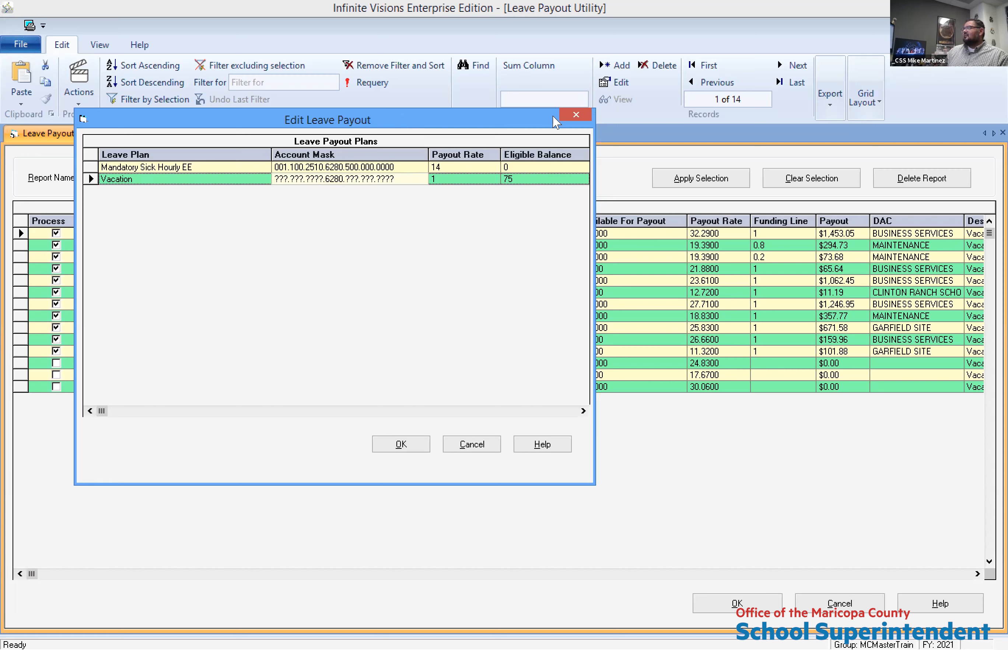
click(577, 114)
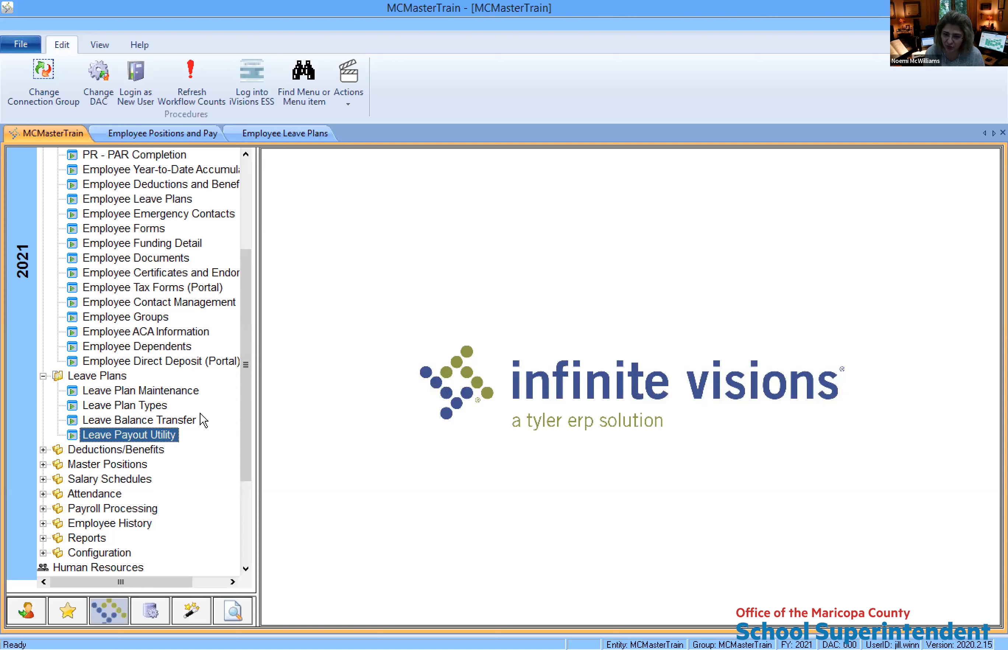
Clear the VACATION PAYOUT filter, filter pay records to one employee, then return to the Leave Payout Utility
click(165, 134)
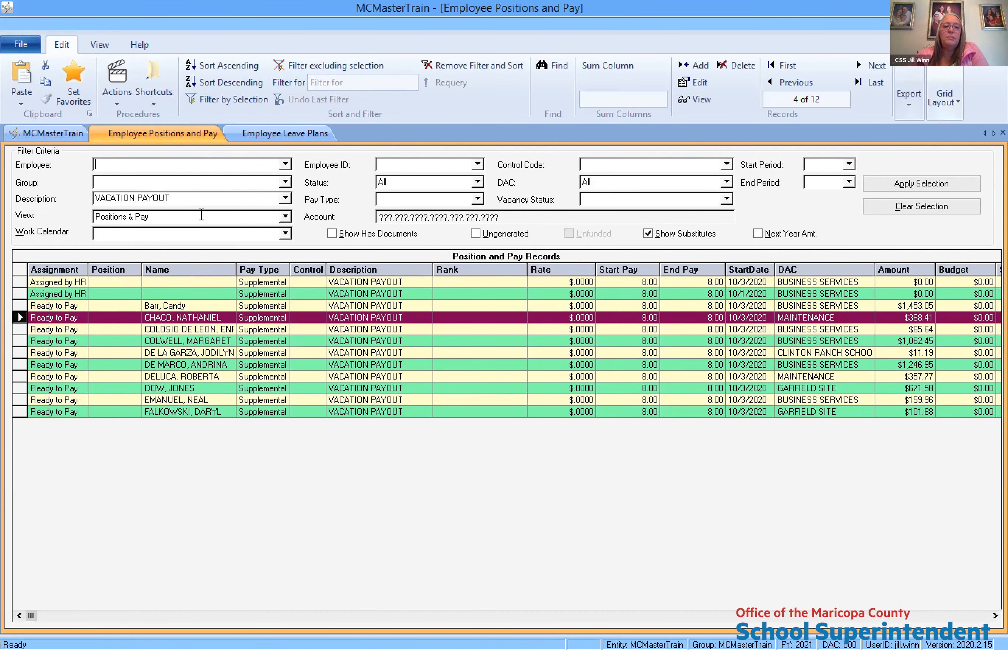
drag(201, 197, 94, 197)
key(Delete)
click(187, 165)
text(BALL, CRYSTAL)
click(920, 183)
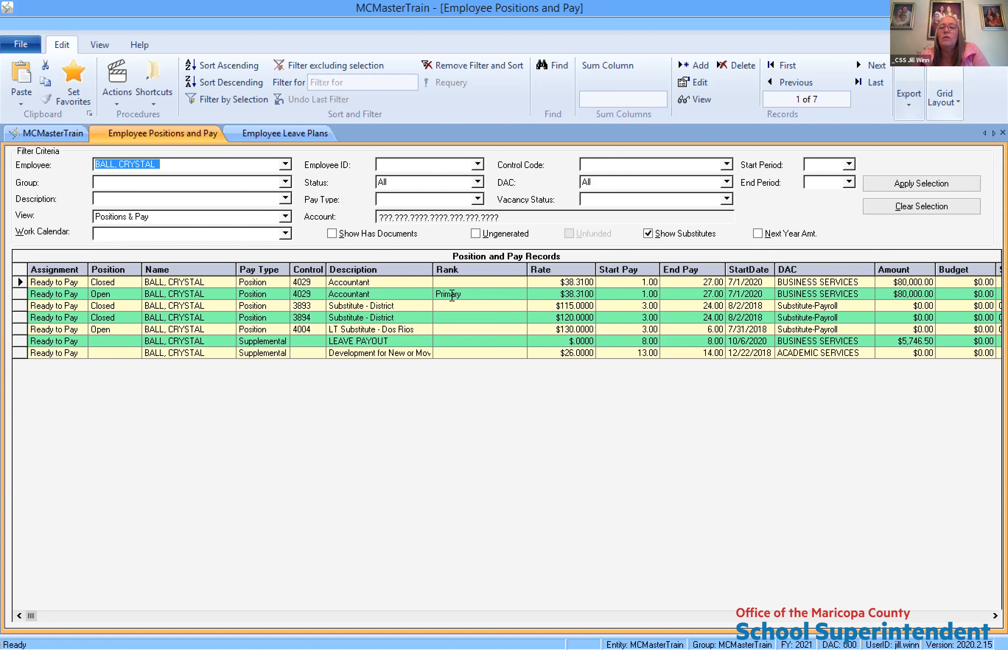
click(62, 134)
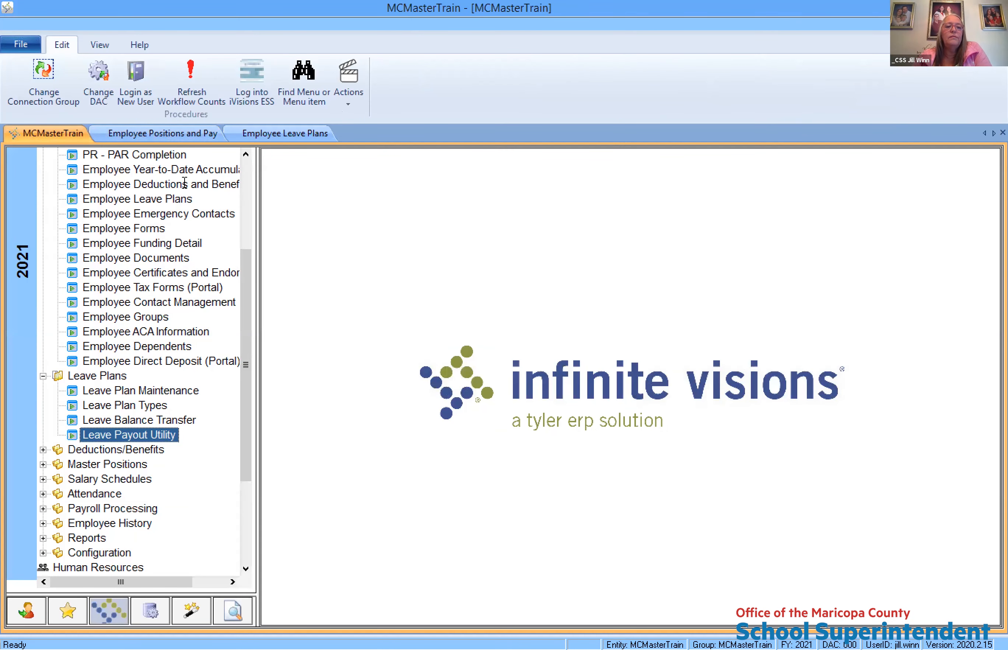
key(alt+Tab)
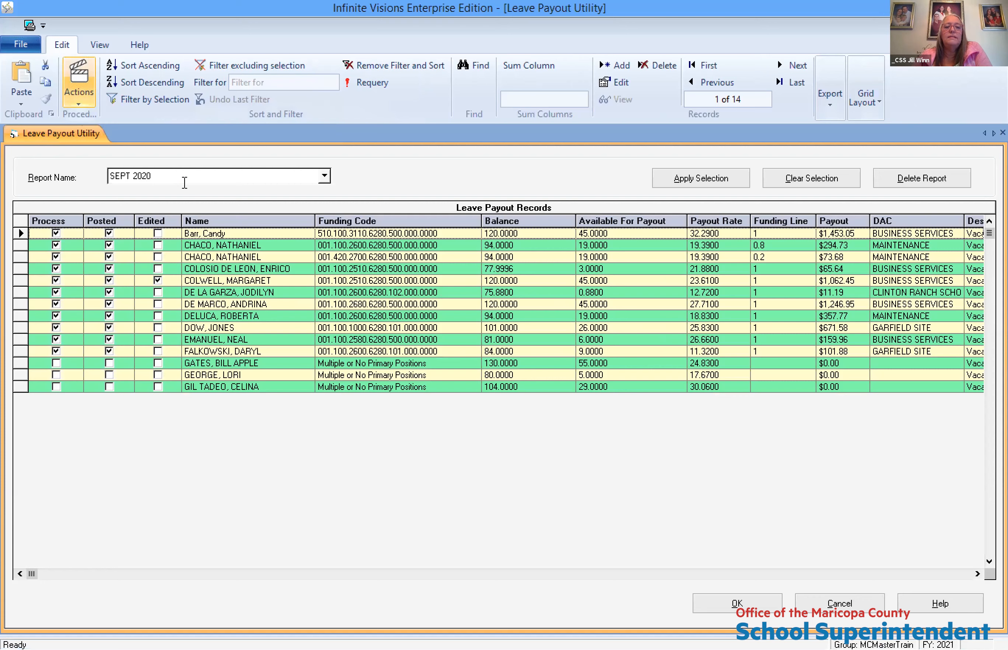
Reopen the Vacation payout settings and cancel, leaving rate 1 and eligible balance 75 unchanged
click(280, 149)
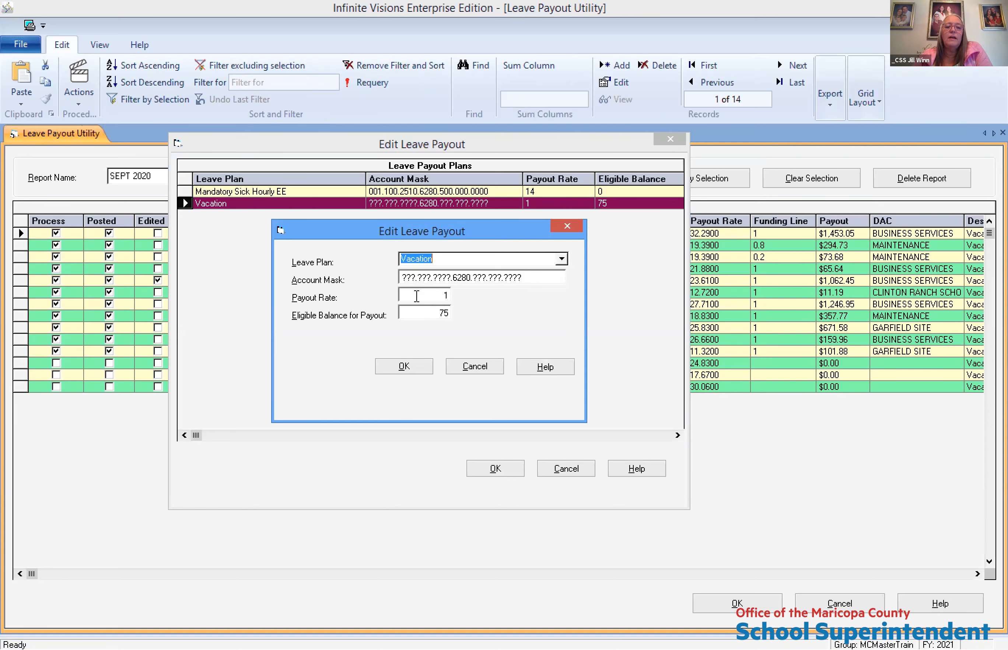
click(416, 296)
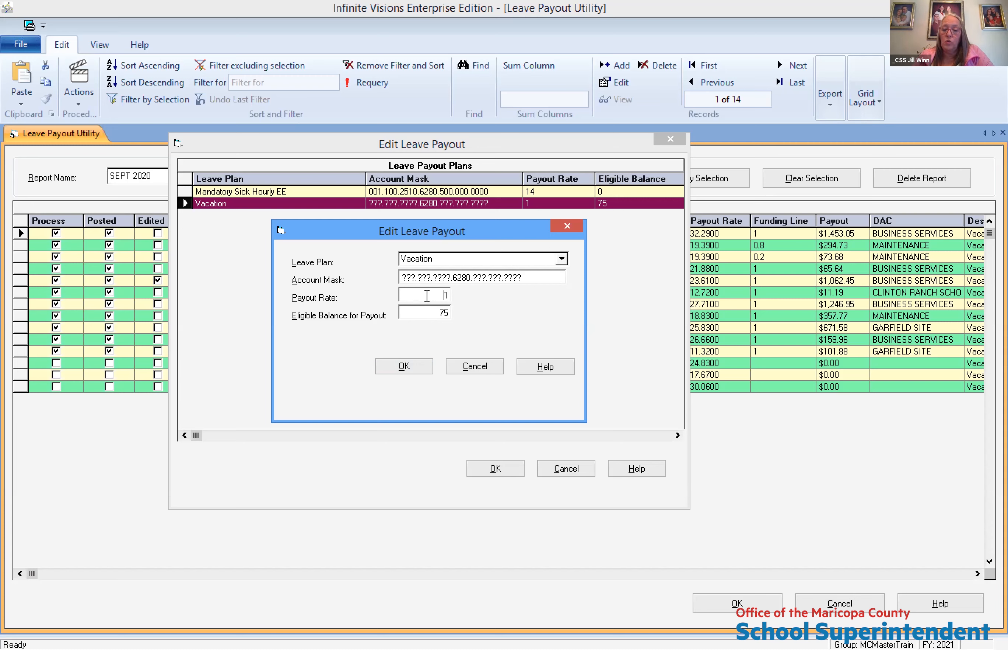
click(475, 367)
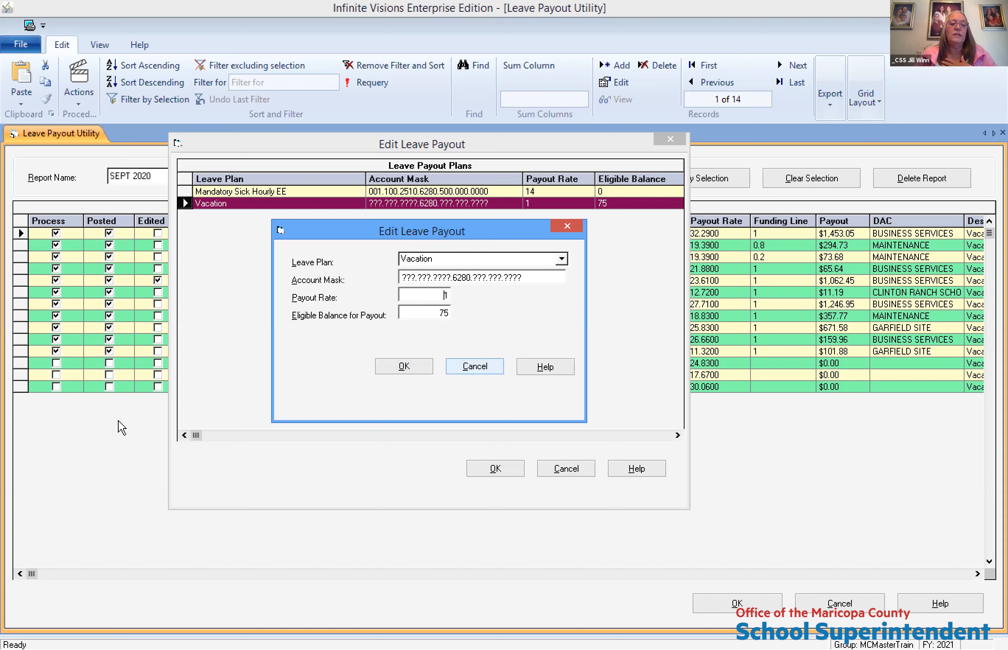
click(592, 106)
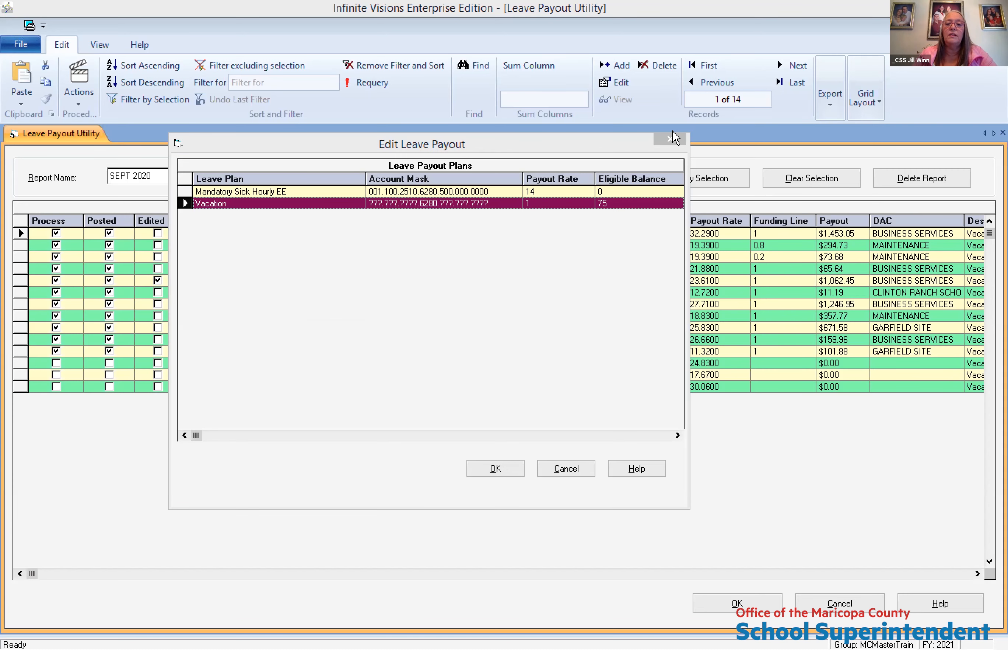
Close the Edit Leave Payout plans window to return to the 14 SEPT 2020 records and show the Actions list
click(724, 212)
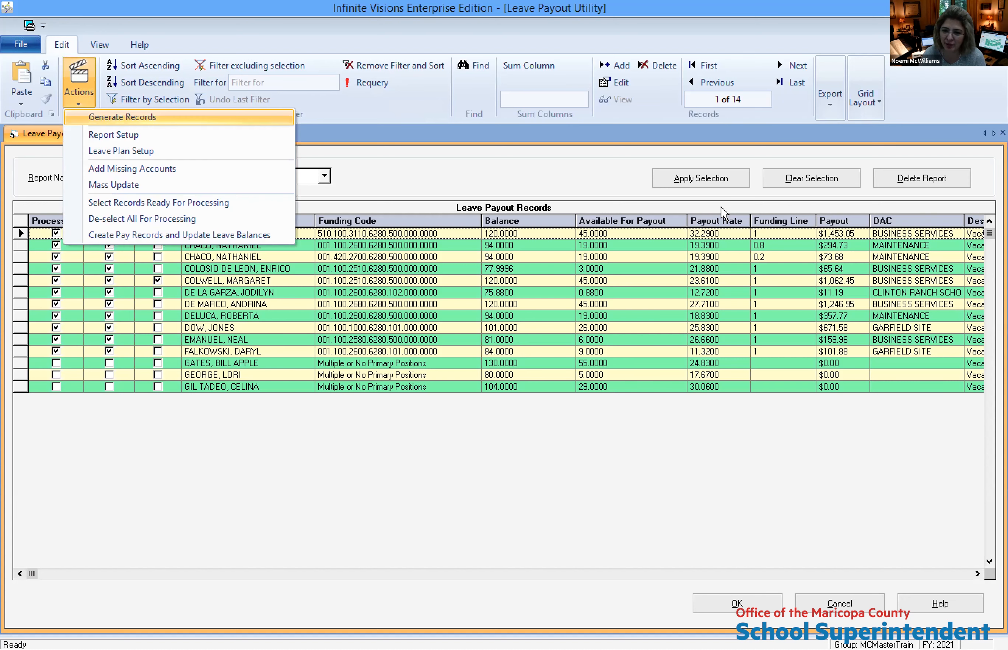
click(79, 83)
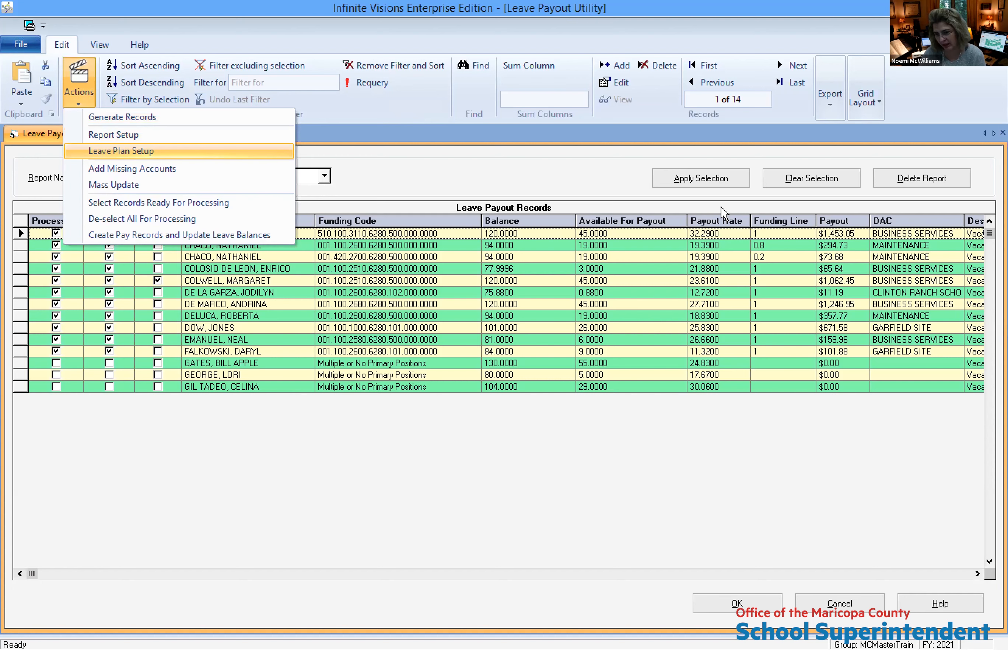
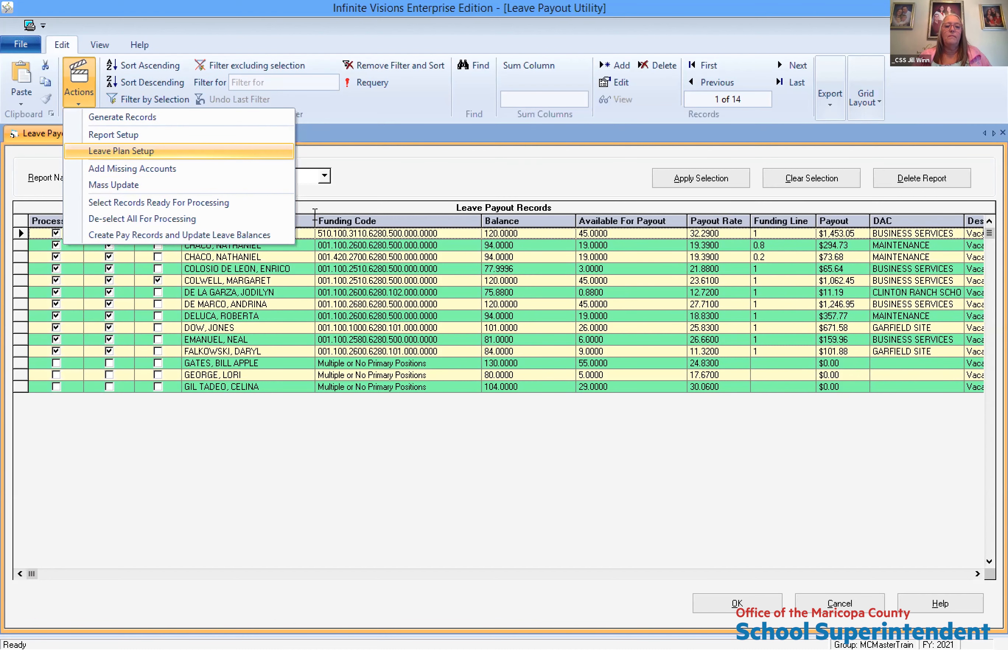
Change the Vacation leave plan's Eligible Balance for Payout from 75 to 0 and save
click(178, 151)
click(315, 218)
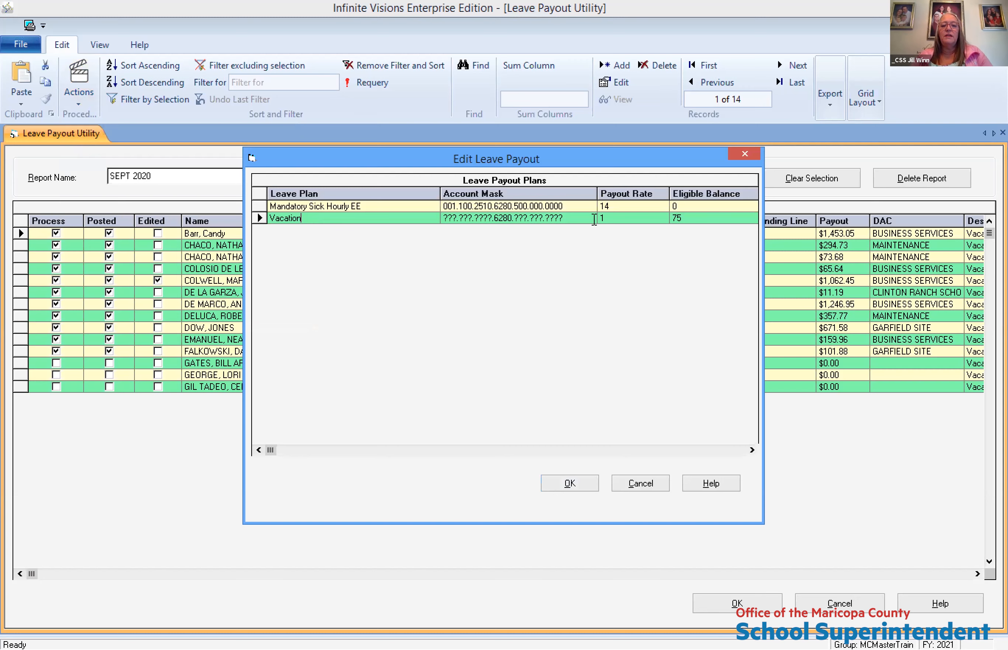
double_click(261, 217)
click(509, 322)
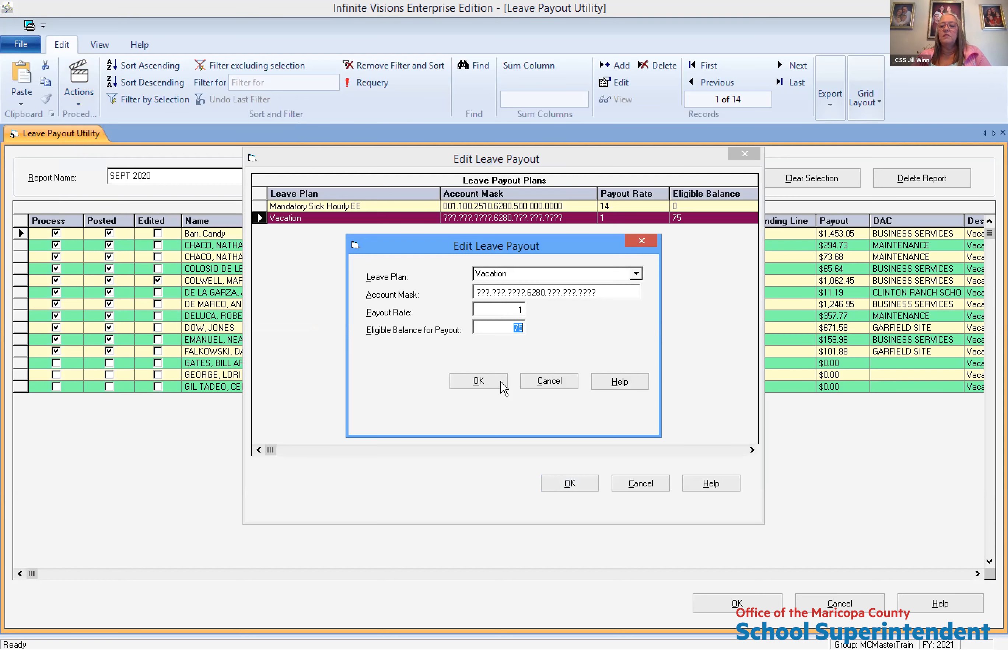
text(0)
click(561, 483)
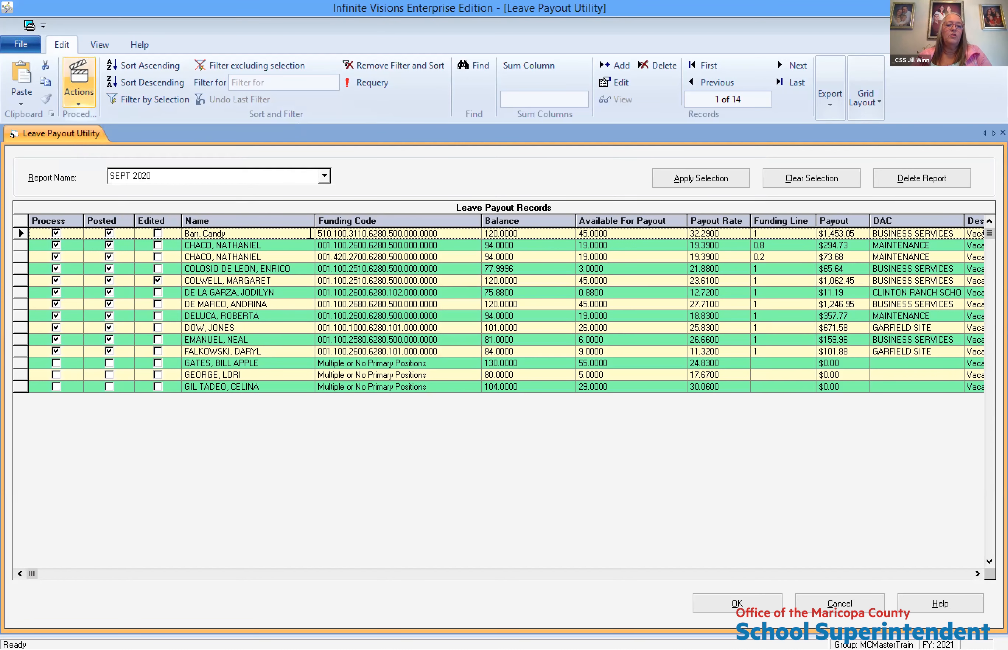
Generate Vacation payout records into a new report named 'MULTI RATE' with 24 records
click(79, 83)
click(91, 118)
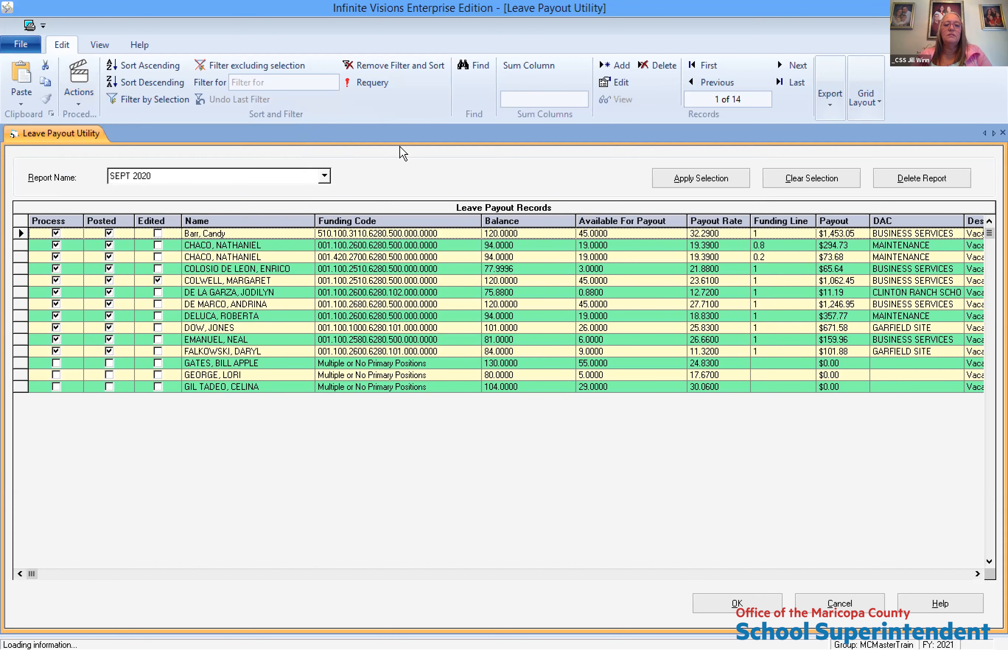
click(386, 131)
click(487, 281)
text(mULTIP)
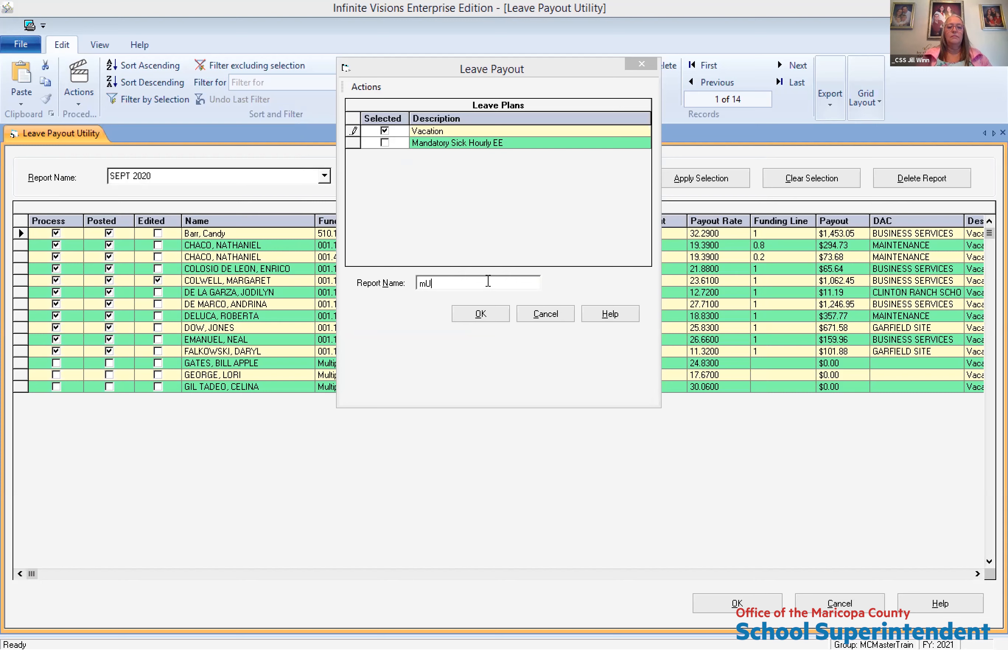
key(BackSpace)
key(BackSpace)
key(BackSpace)
key(BackSpace)
key(BackSpace)
key(BackSpace)
text(MULTI RATE)
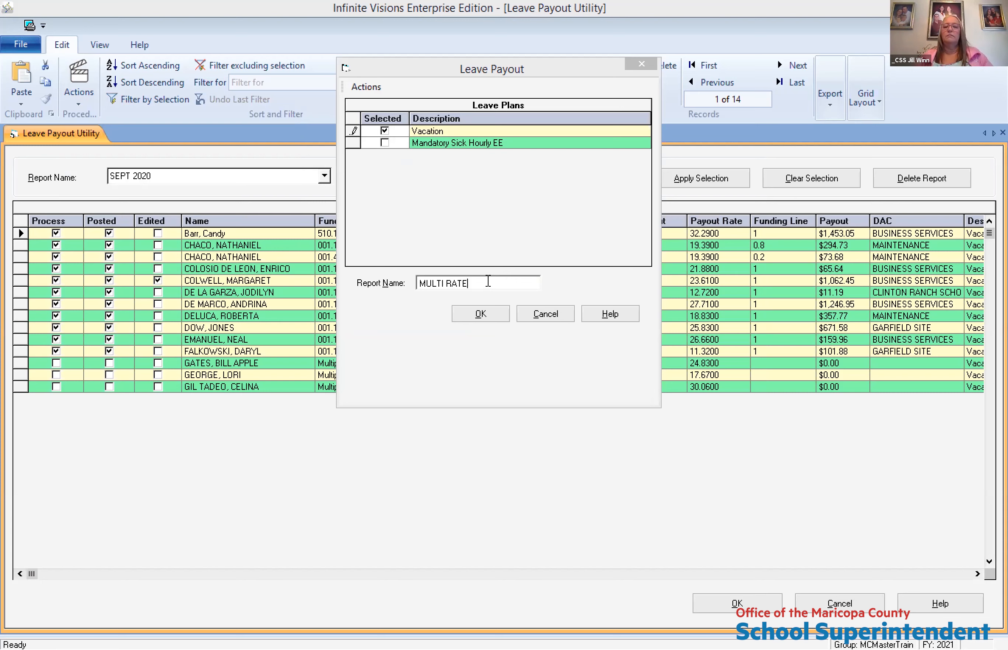
click(482, 314)
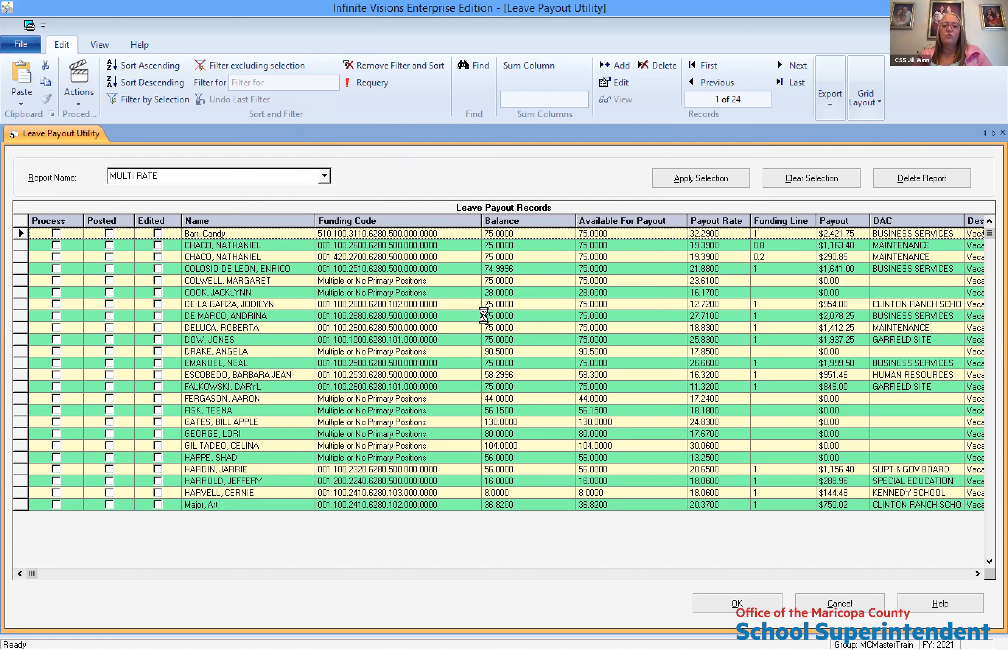
Move the Payout Rate column beside Balance and the Position Description column beside Payout
click(716, 221)
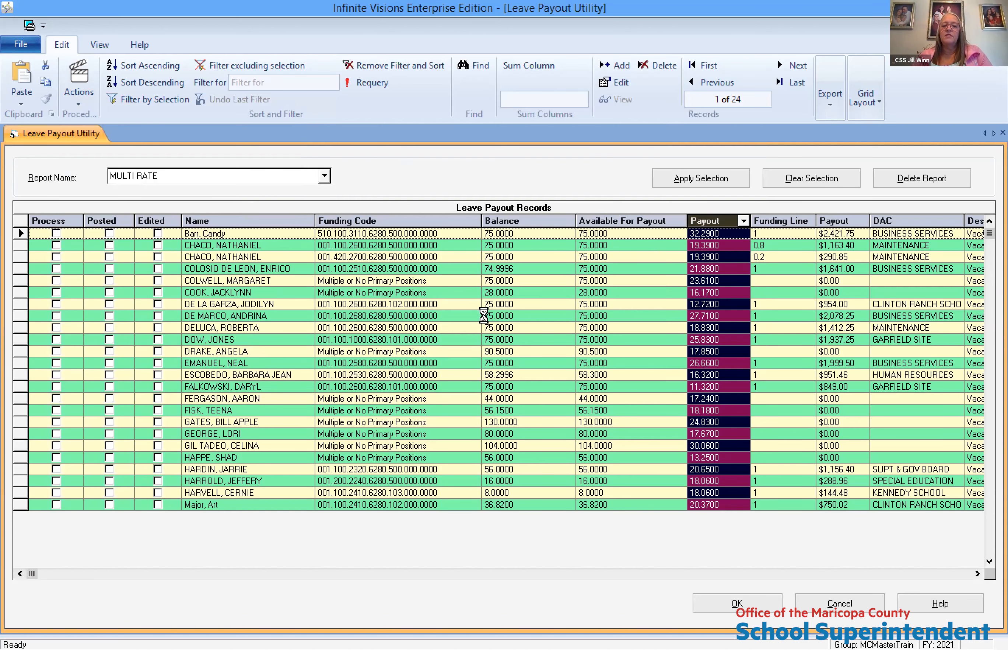
drag(716, 220, 580, 220)
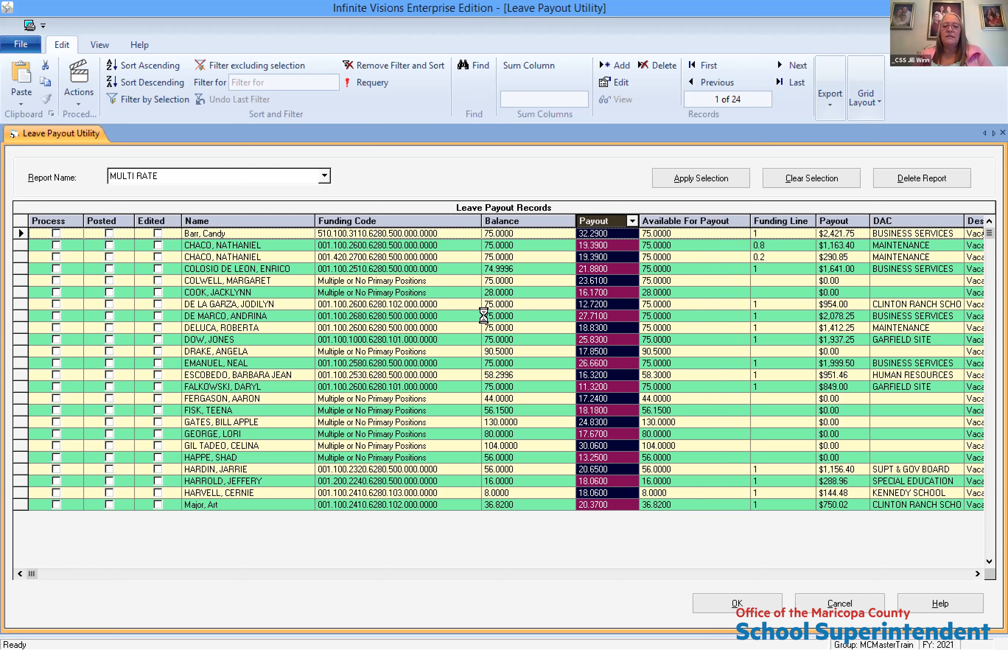
drag(32, 574, 388, 574)
scroll(484, 315, right, 5)
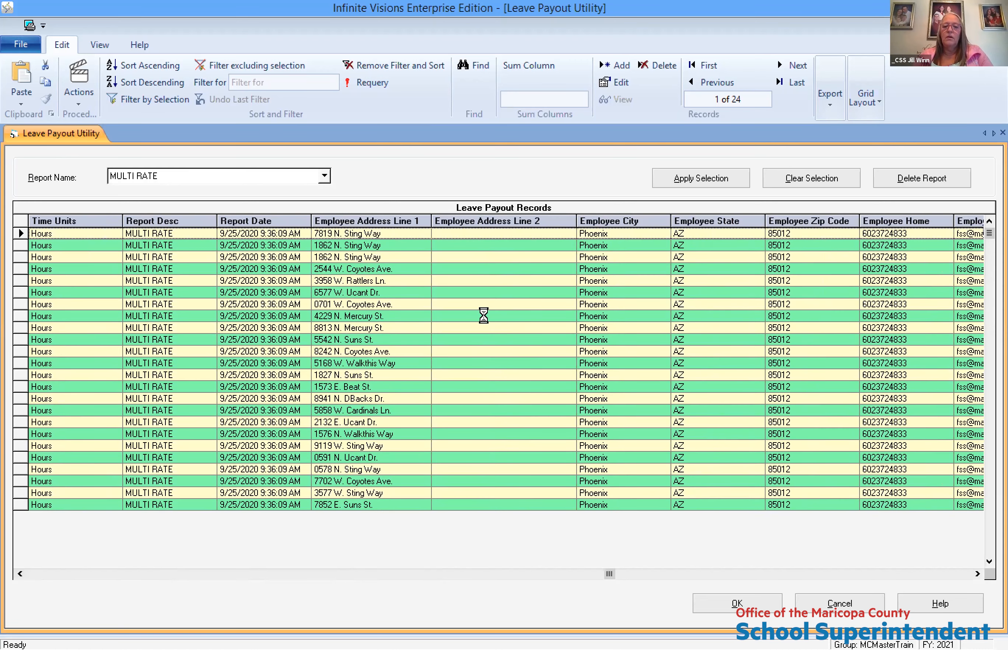
scroll(484, 316, right, 3)
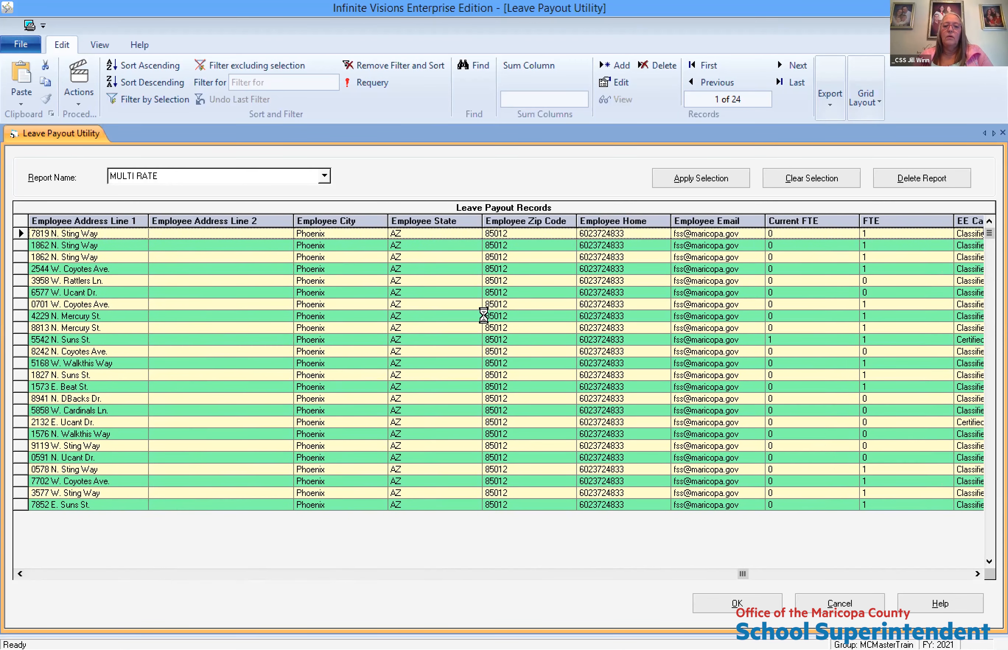
scroll(483, 316, right, 1)
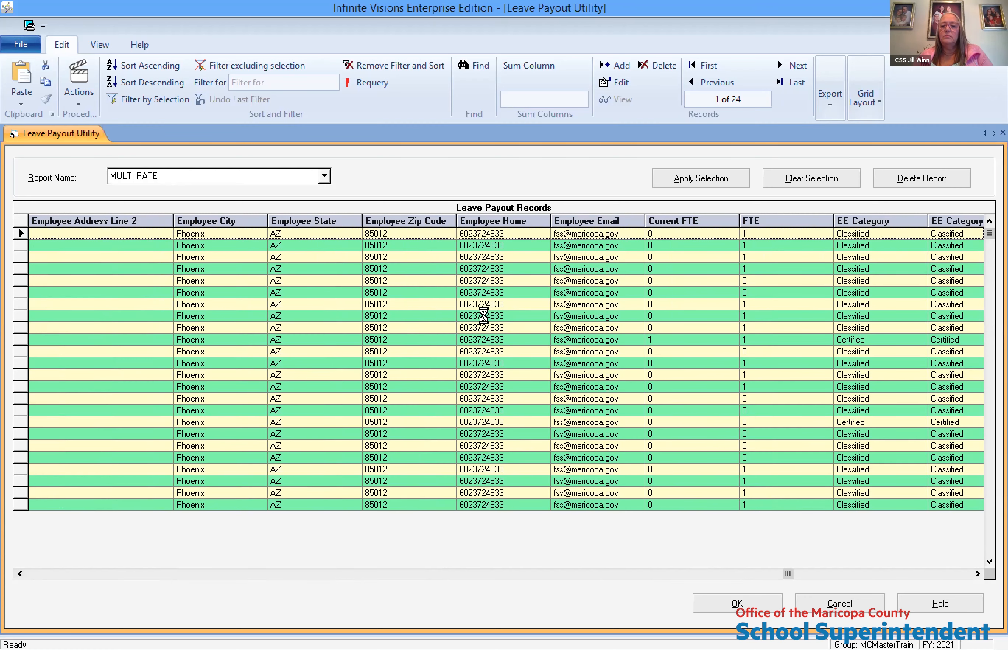
scroll(483, 316, right, 3)
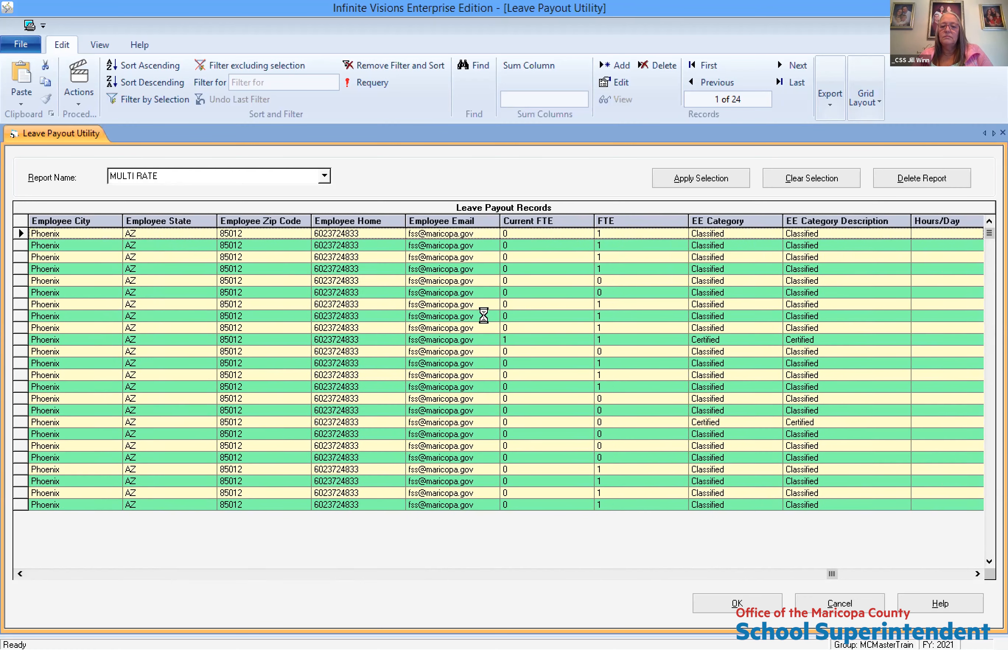
scroll(483, 315, right, 1)
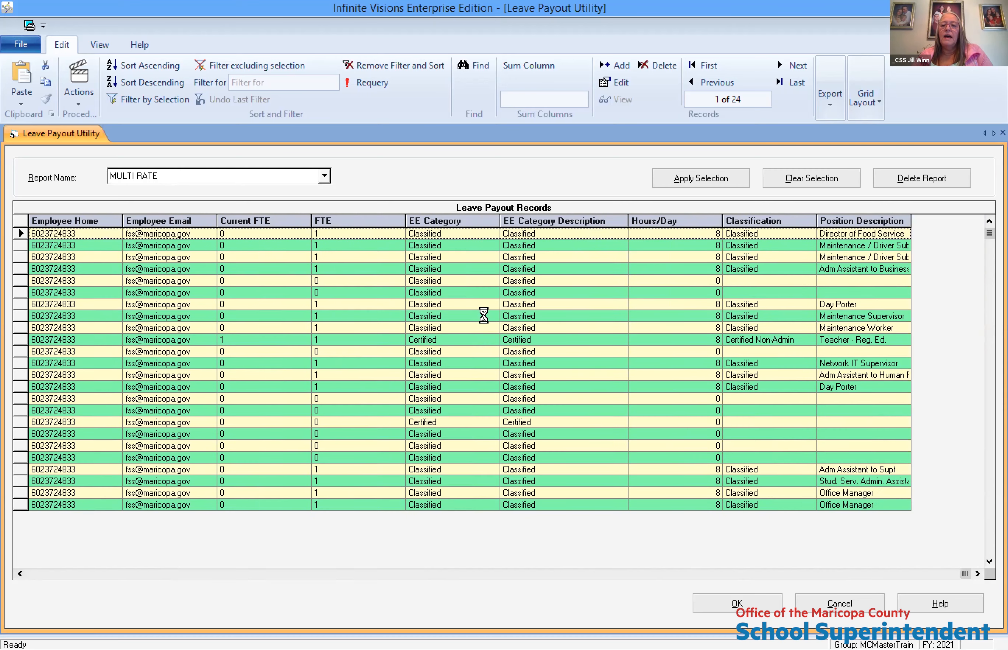
scroll(483, 316, left, 3)
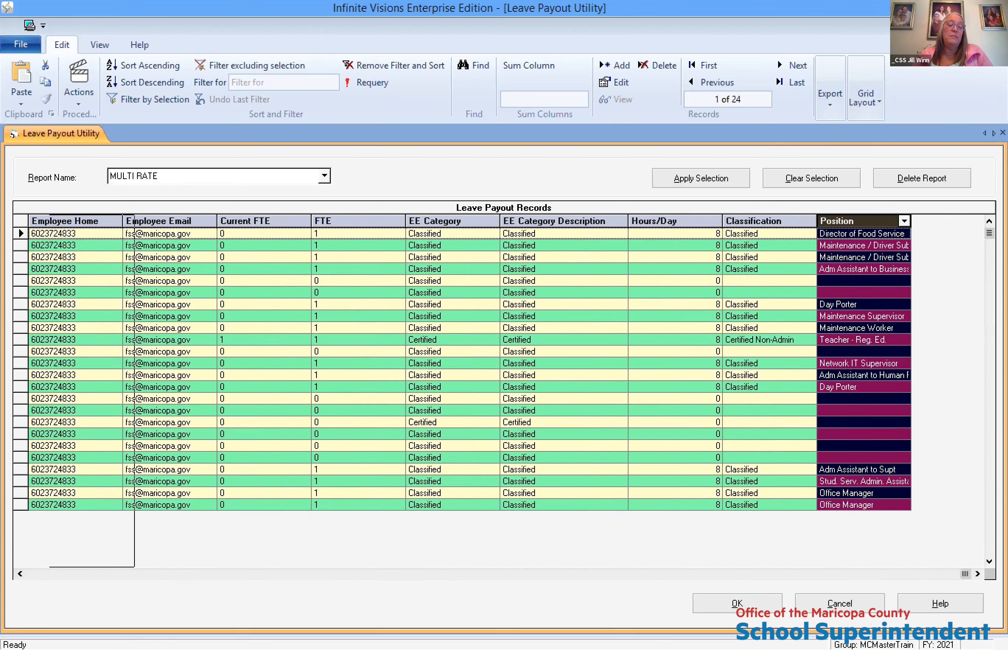
scroll(484, 316, left, 4)
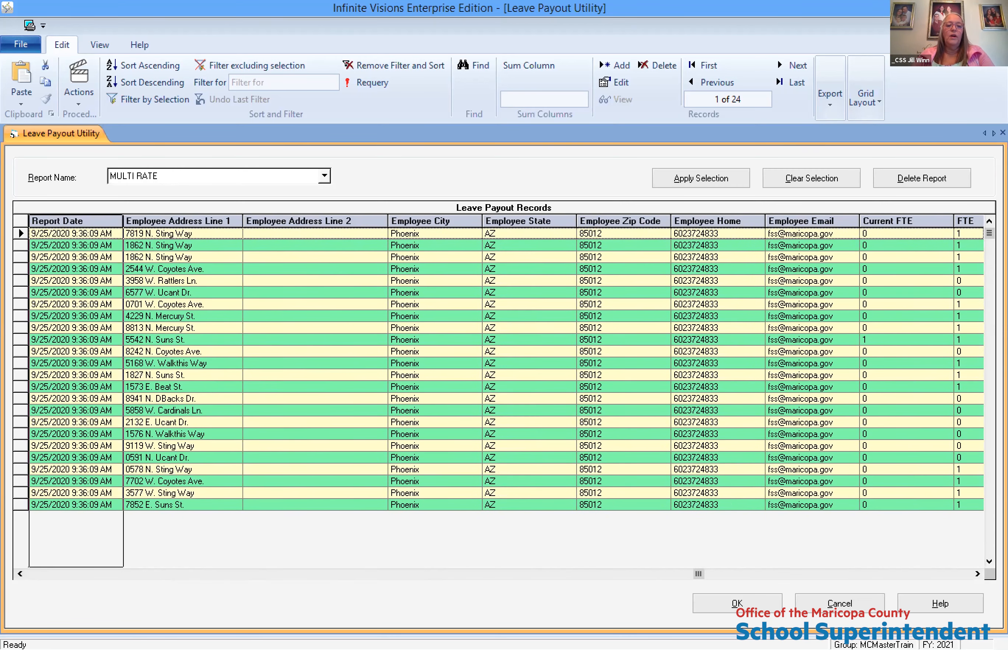
scroll(484, 316, left, 12)
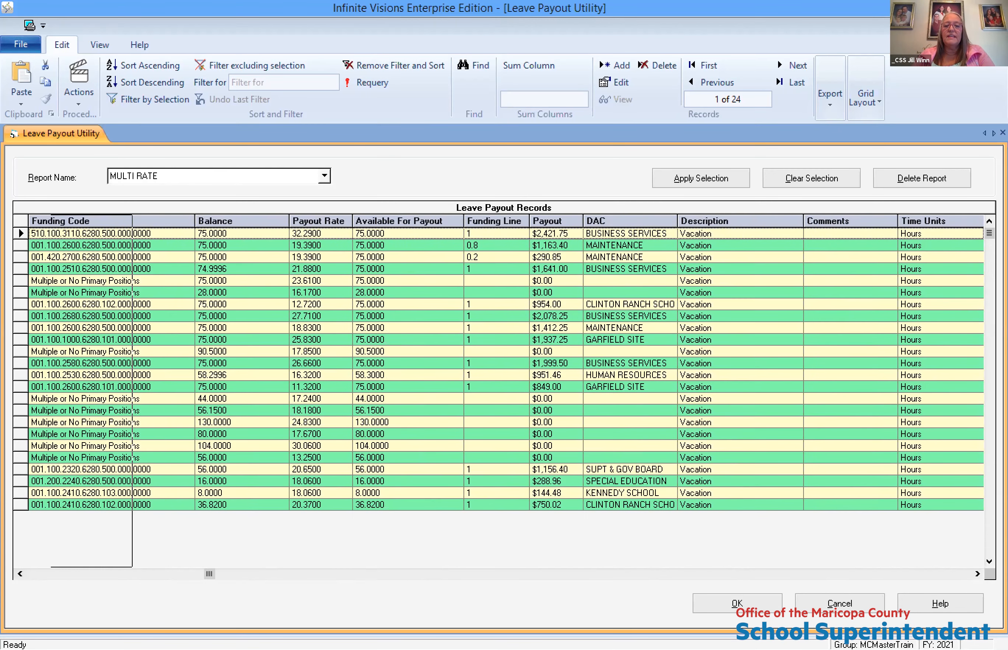
drag(77, 221, 856, 221)
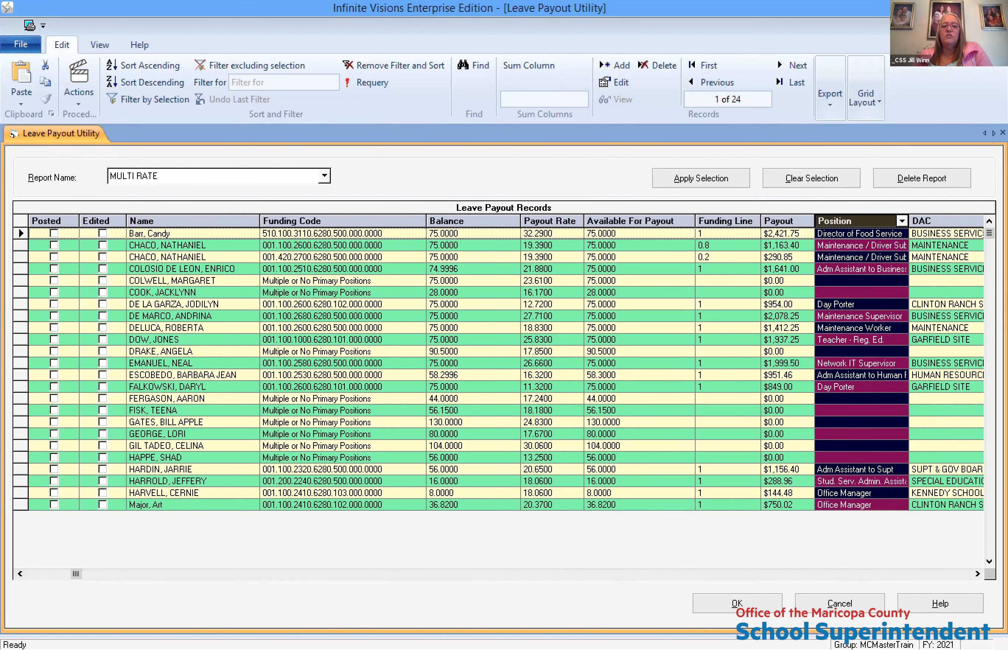
Change the first record's payout rate to 25 with the comment 'EDITED RATE'
double_click(505, 235)
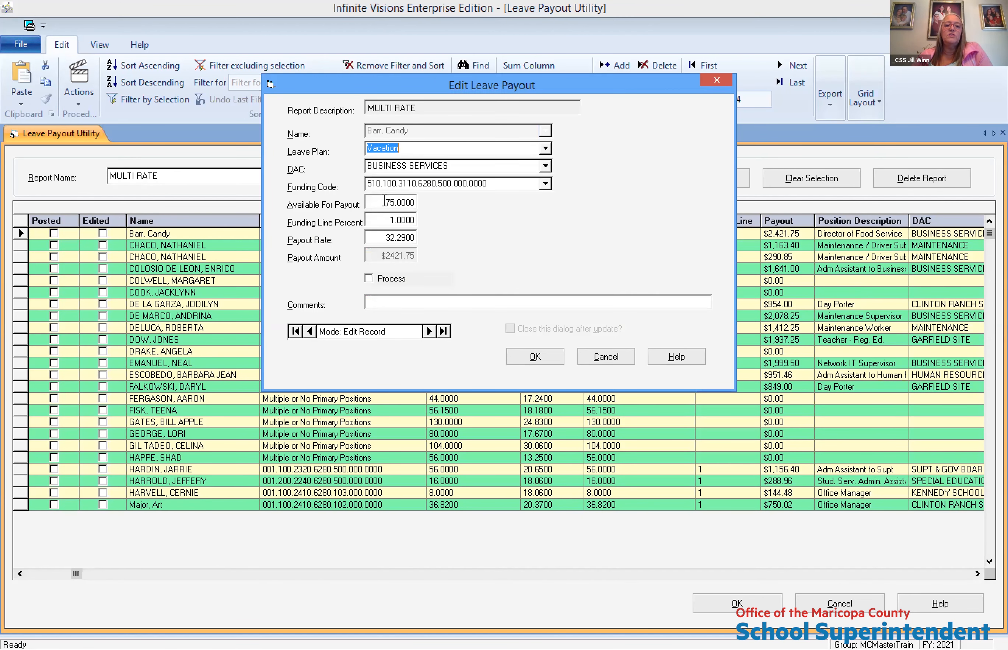
click(388, 235)
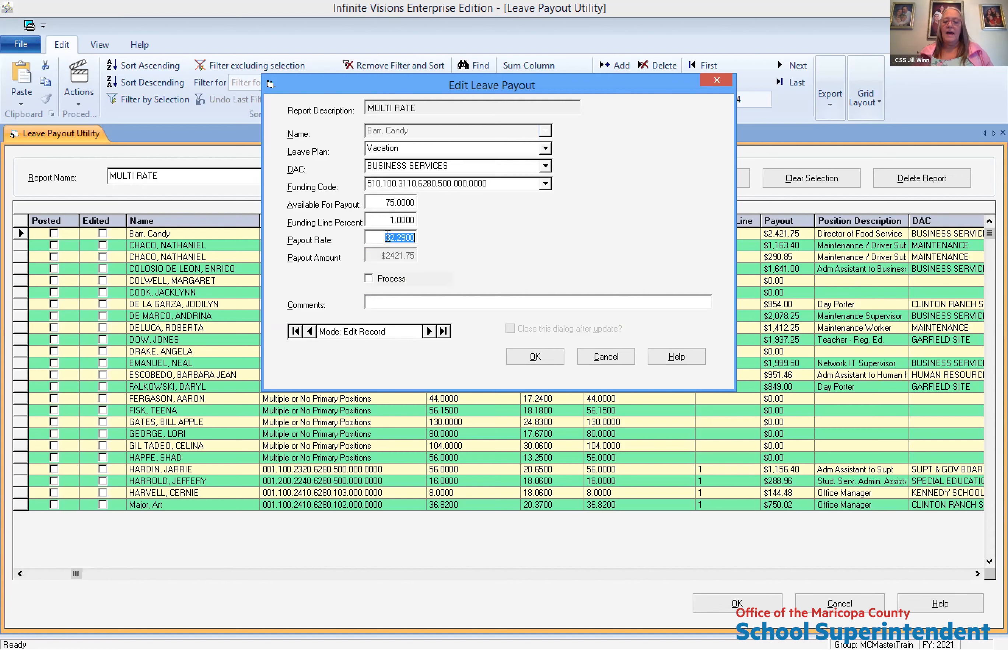
text(25)
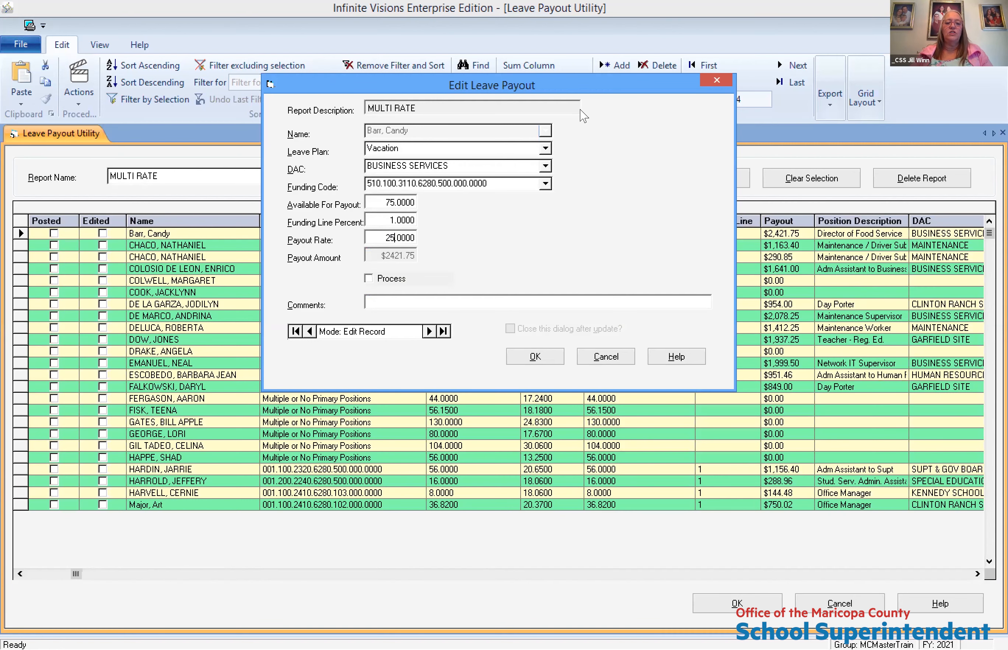
drag(562, 77, 580, 110)
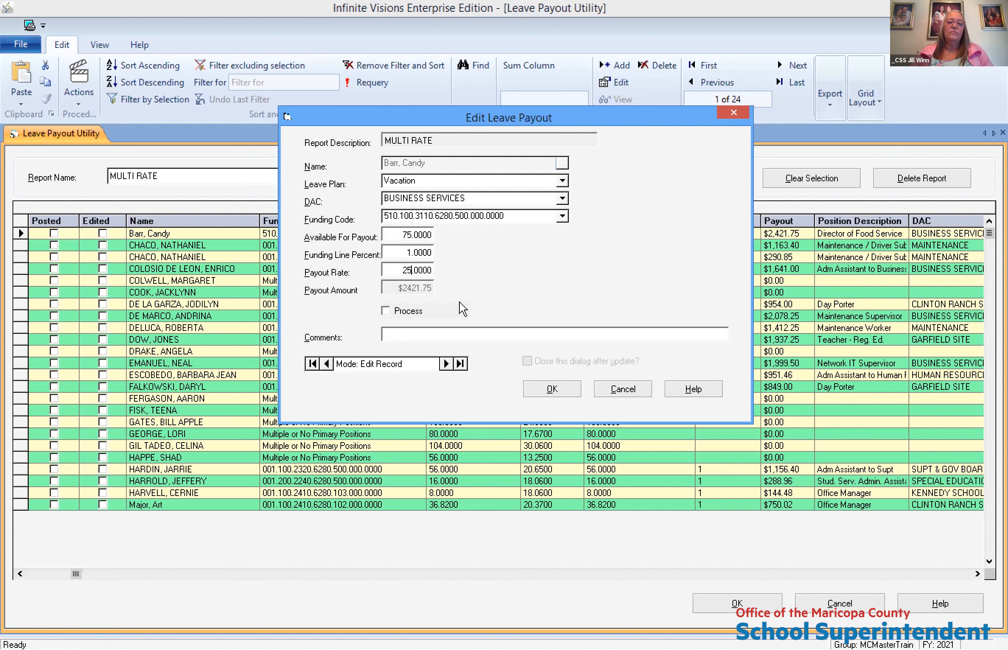
click(567, 393)
click(563, 387)
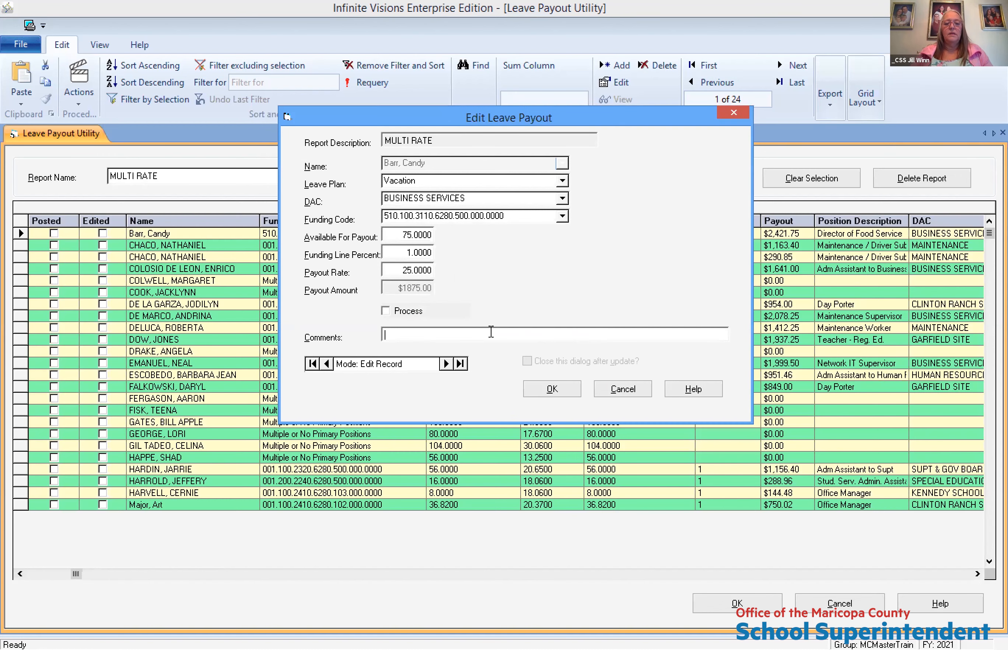
text(ED)
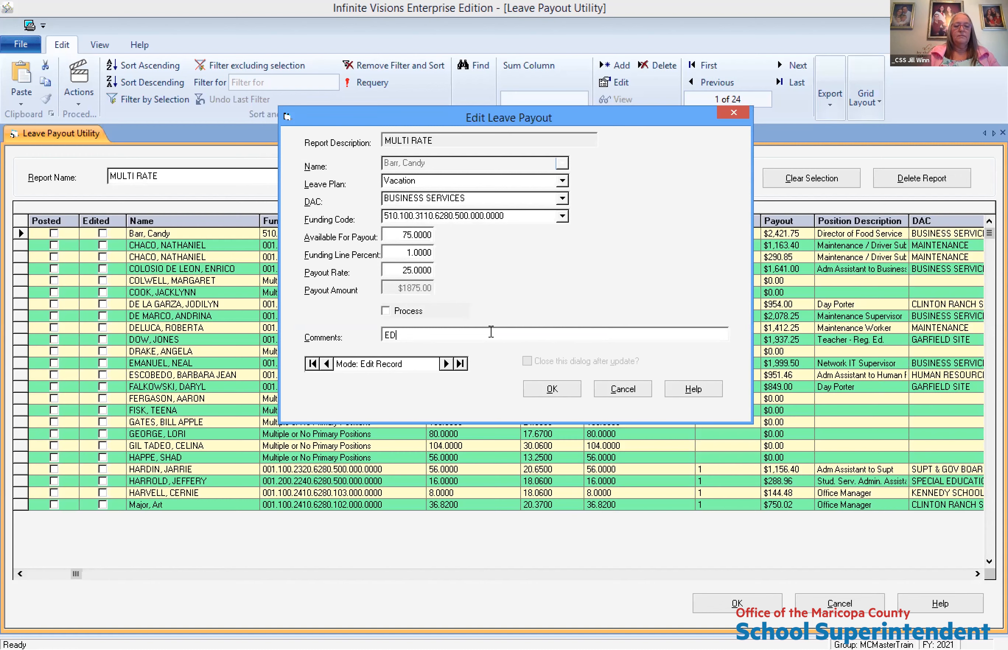
text(ITED RATE)
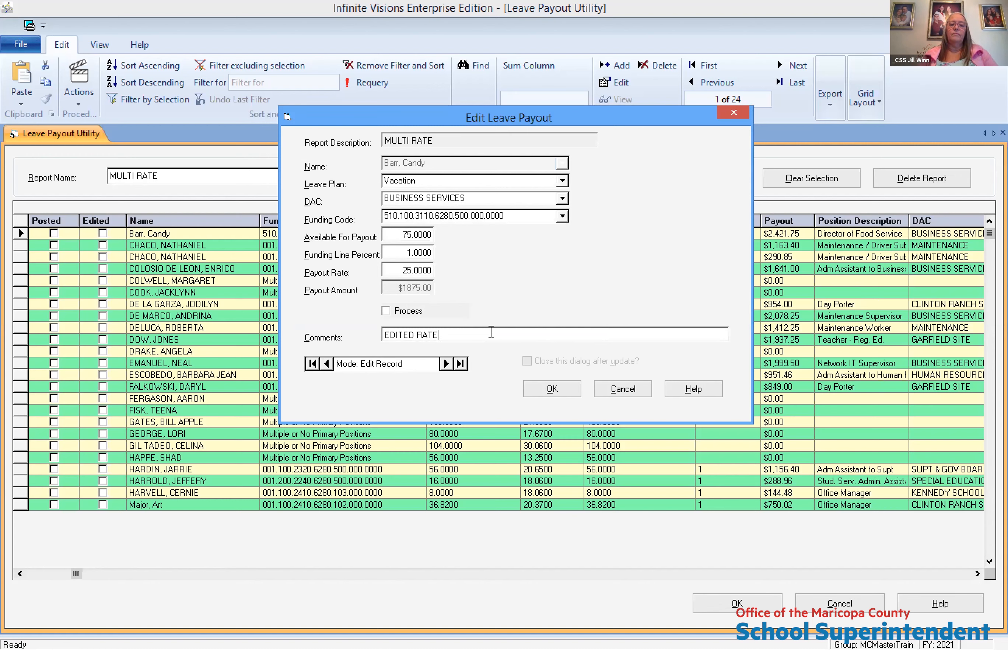
click(536, 392)
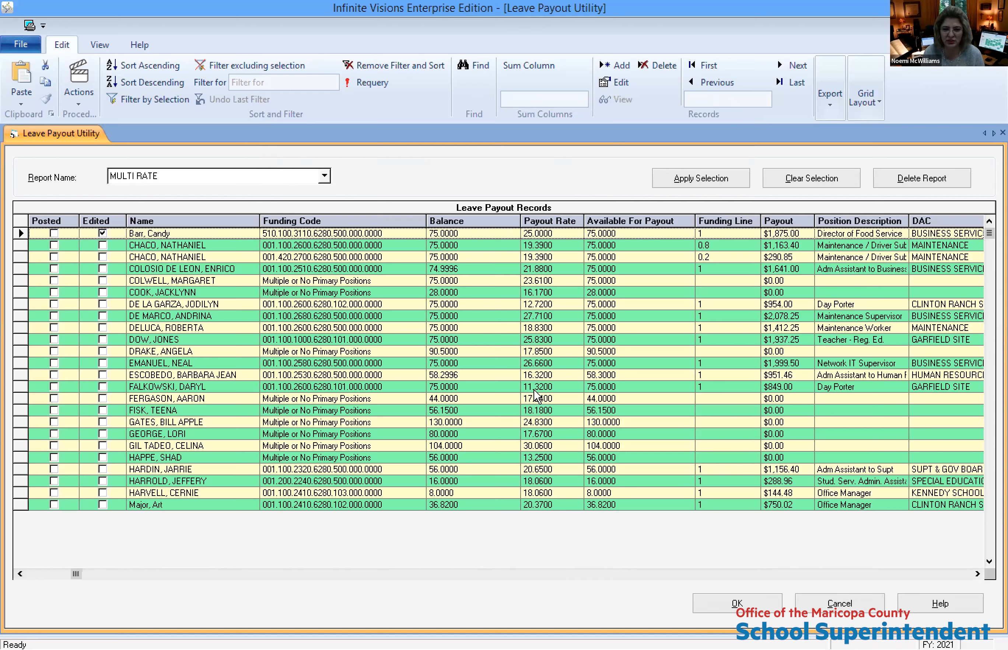
Correct the first record's payout rate to 20.00 with the comment 'UPDATE', making the payout $1,500.00
double_click(376, 235)
text(20.)
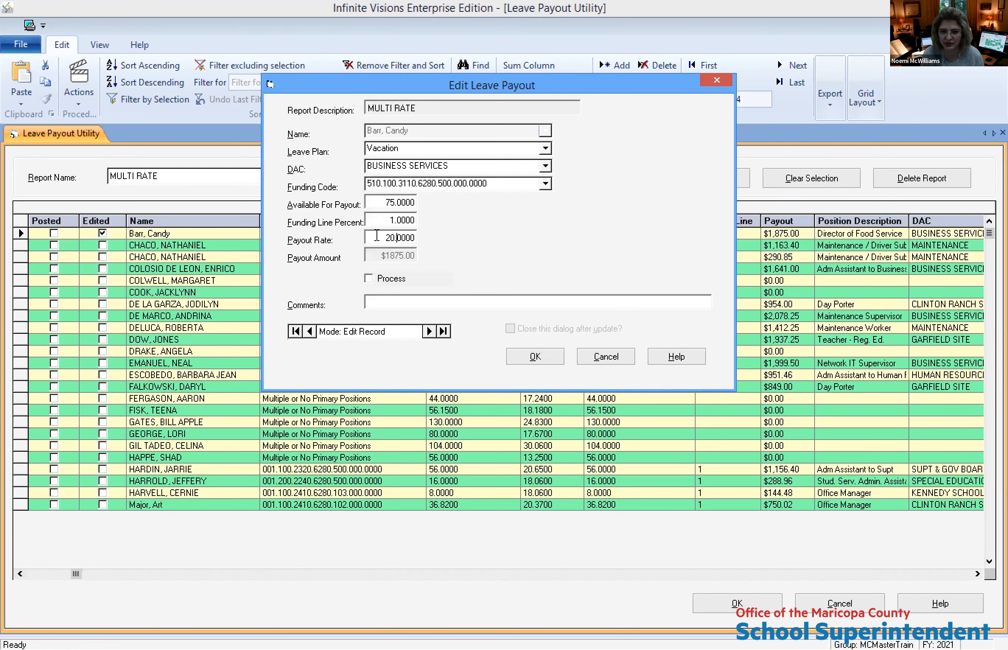
text(00)
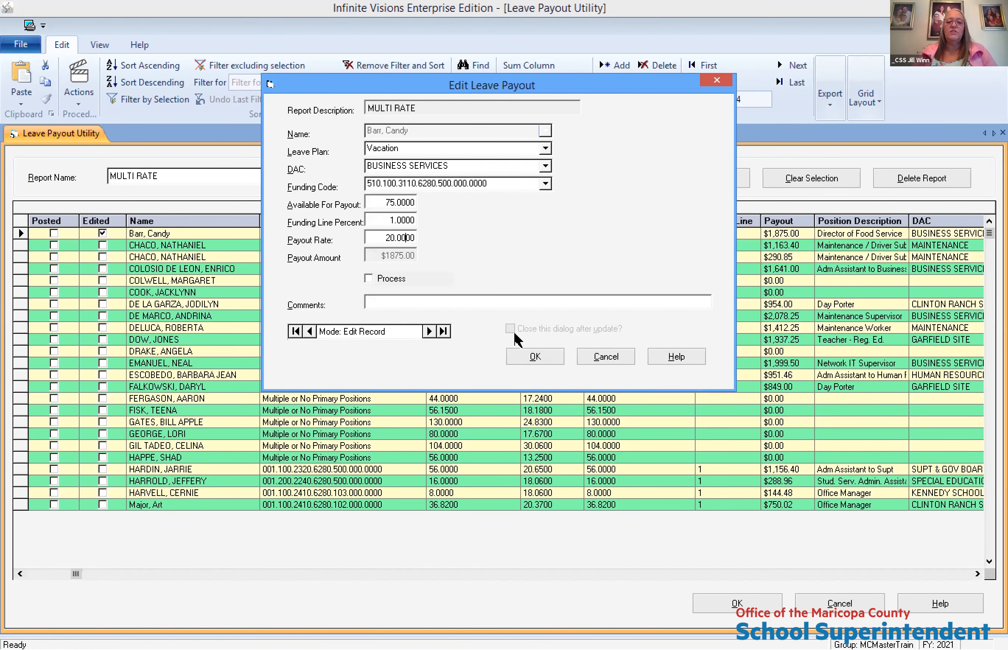
click(534, 358)
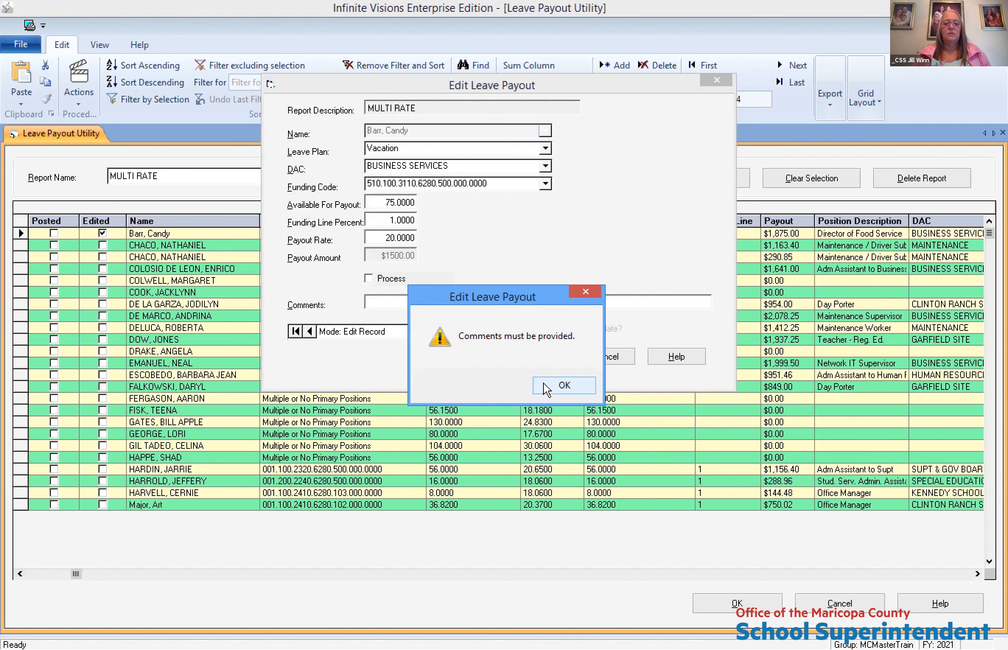
key(Return)
text(UPT)
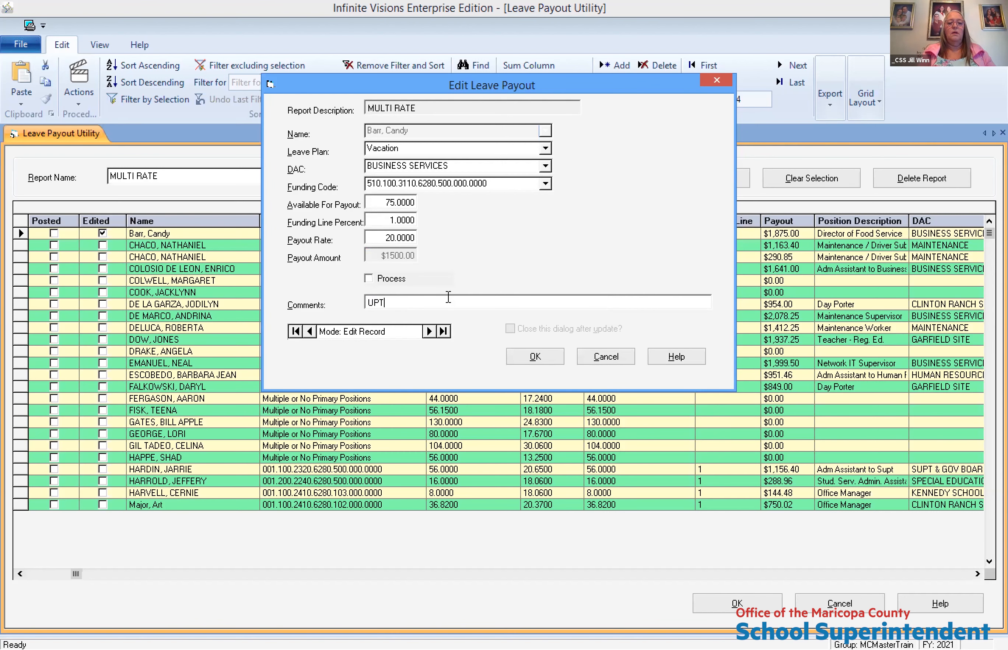
key(BackSpace)
key(BackSpace)
text(DATE)
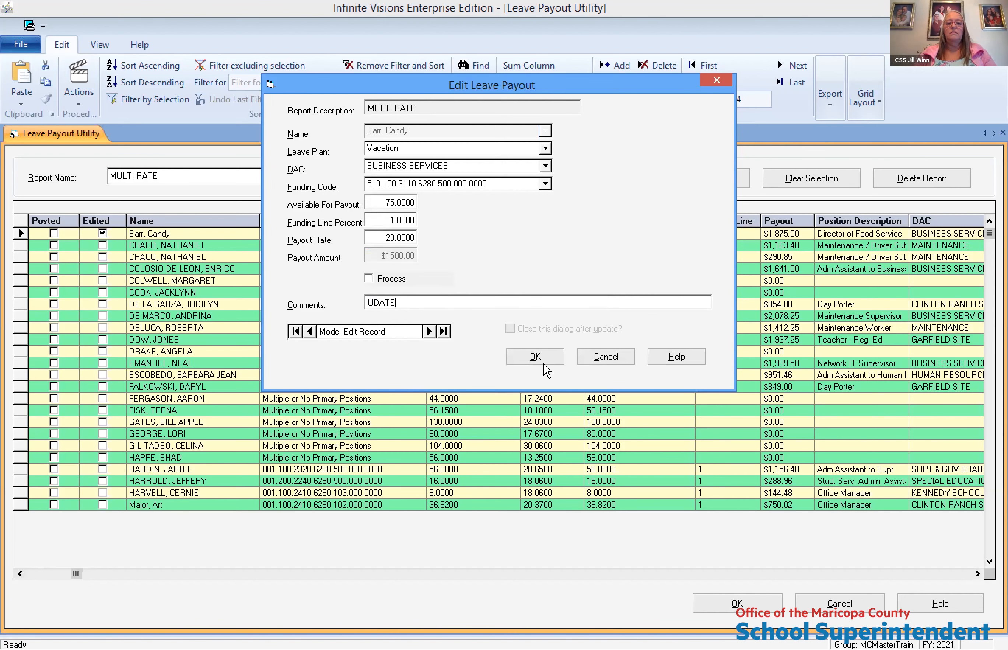
click(541, 356)
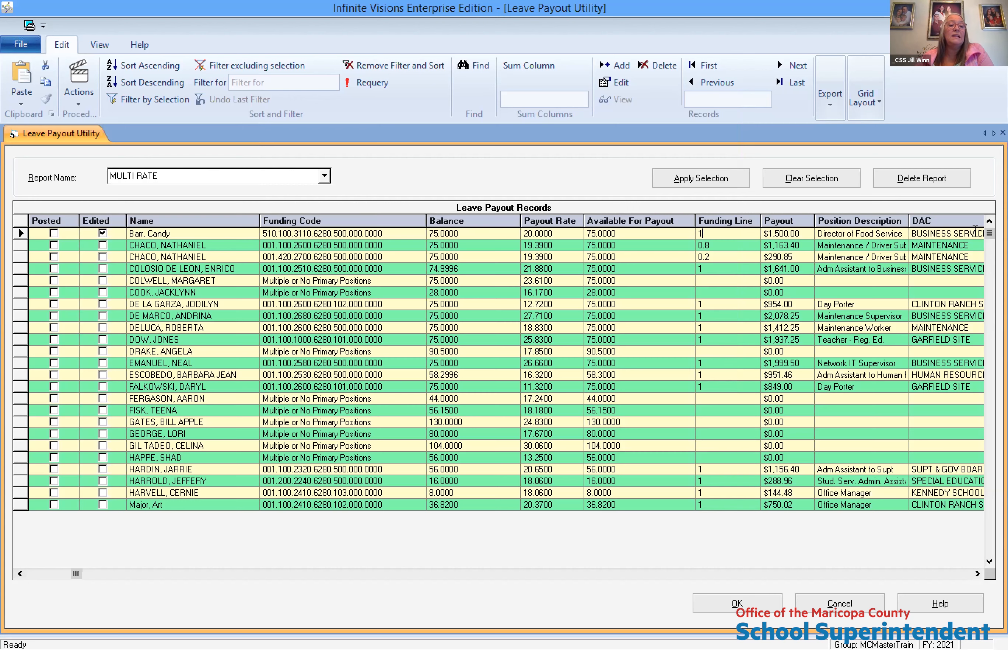
Mass-update every MULTI RATE record to payout rate 15 with the comment 'UPDATE'
click(79, 84)
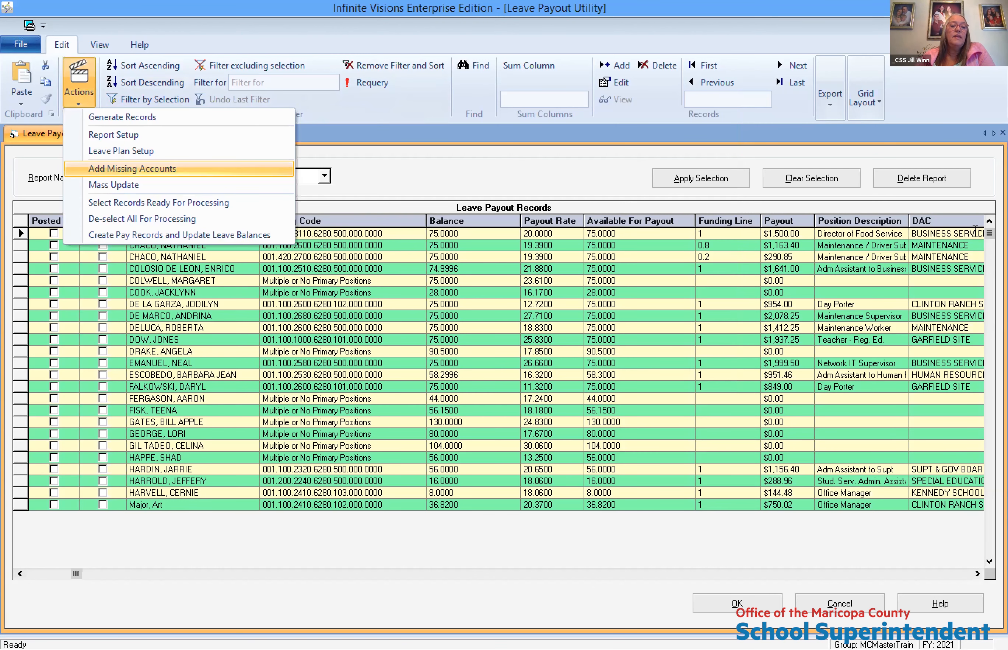
key(Down)
click(213, 184)
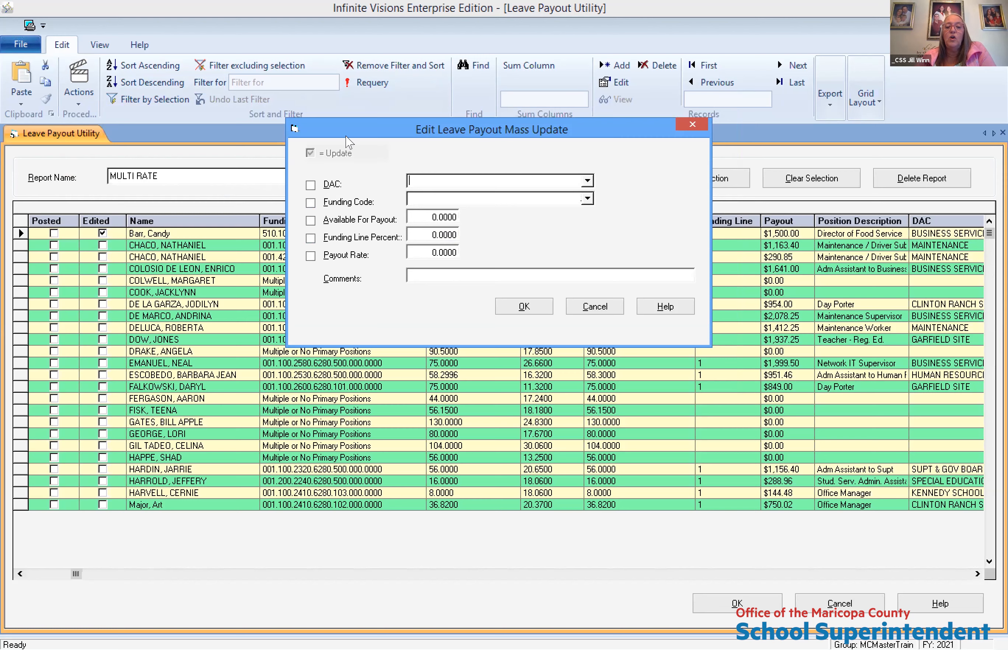
drag(346, 136, 279, 180)
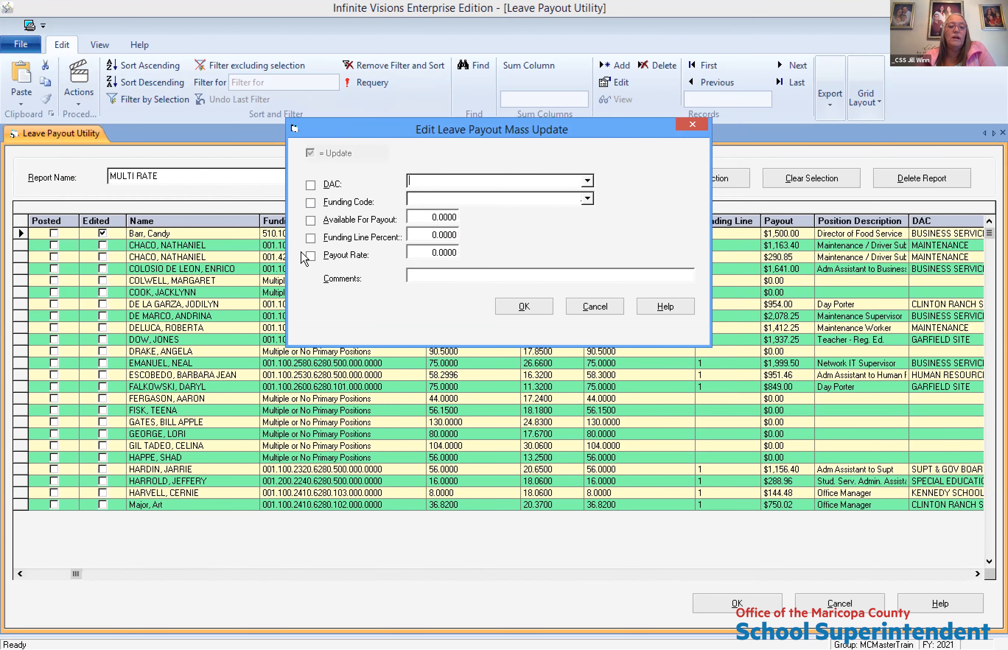
click(355, 295)
text(15)
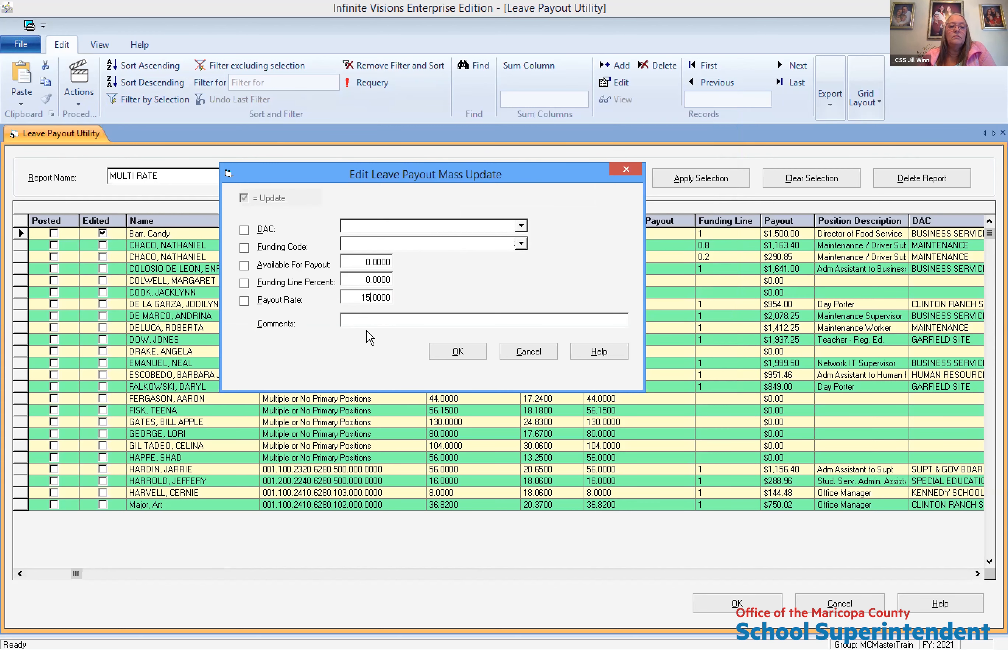
click(244, 300)
click(354, 323)
text(UPDATE)
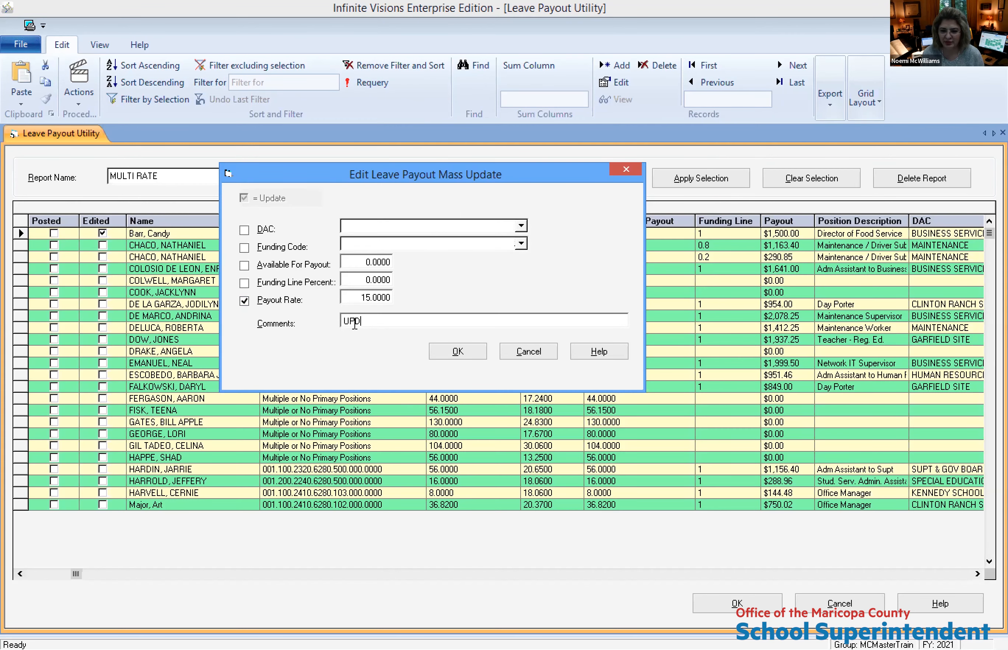
click(449, 354)
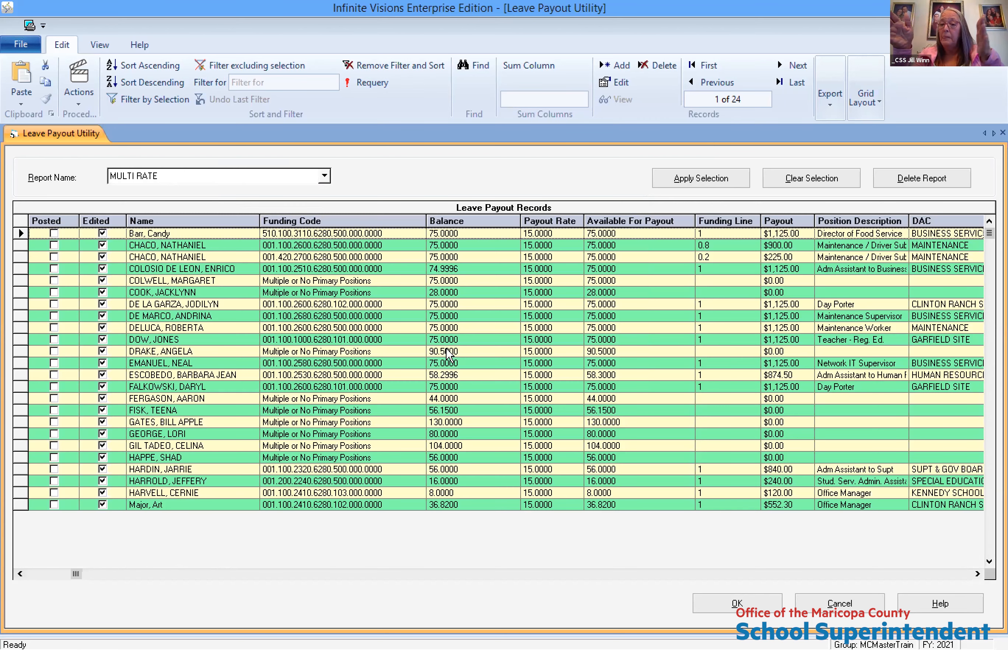
click(859, 221)
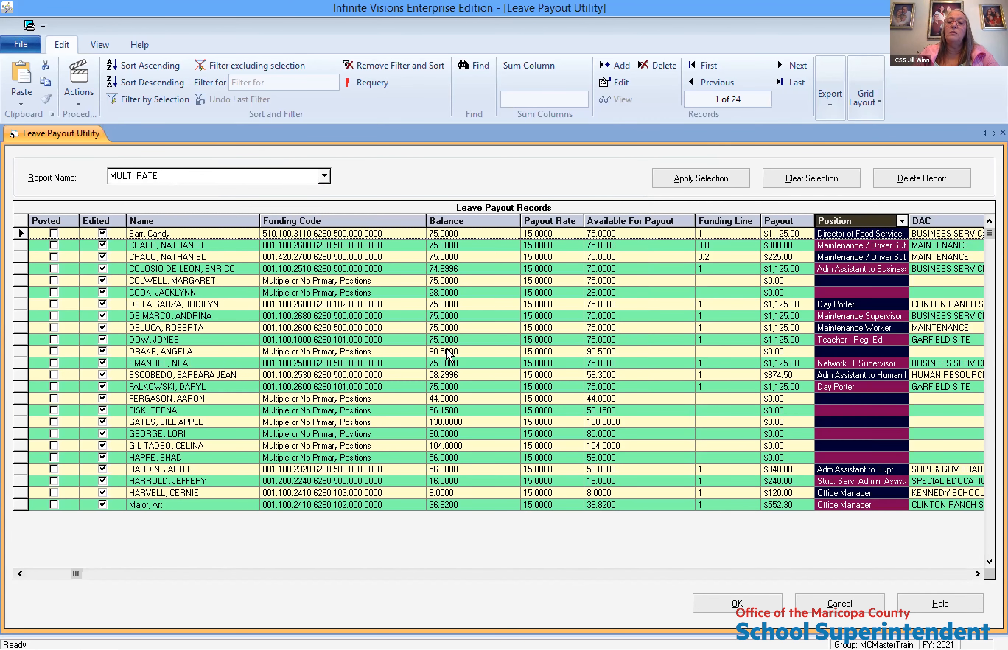
click(945, 221)
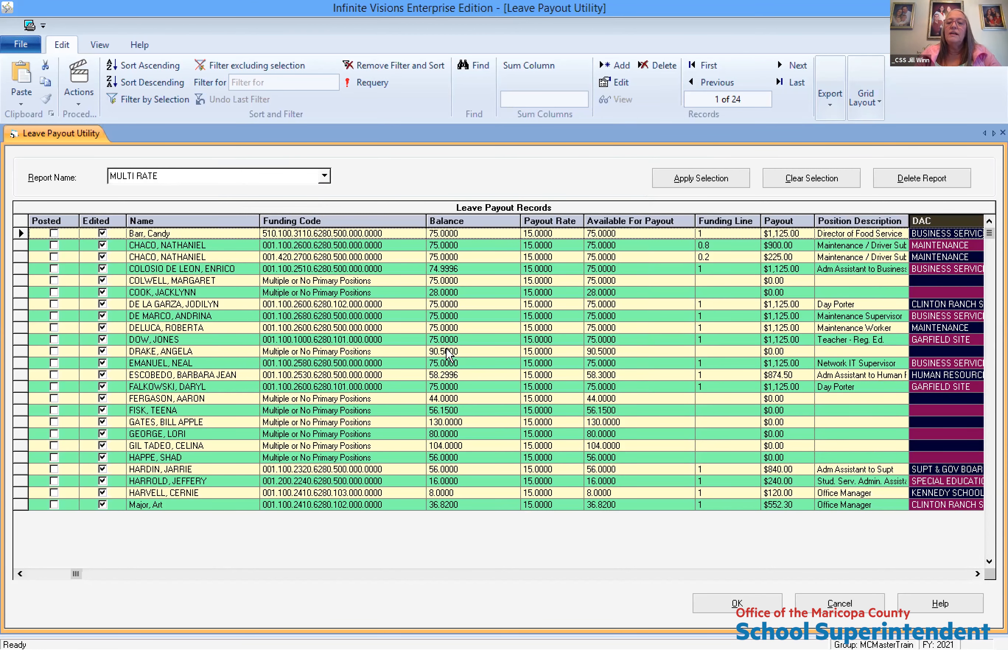
click(920, 257)
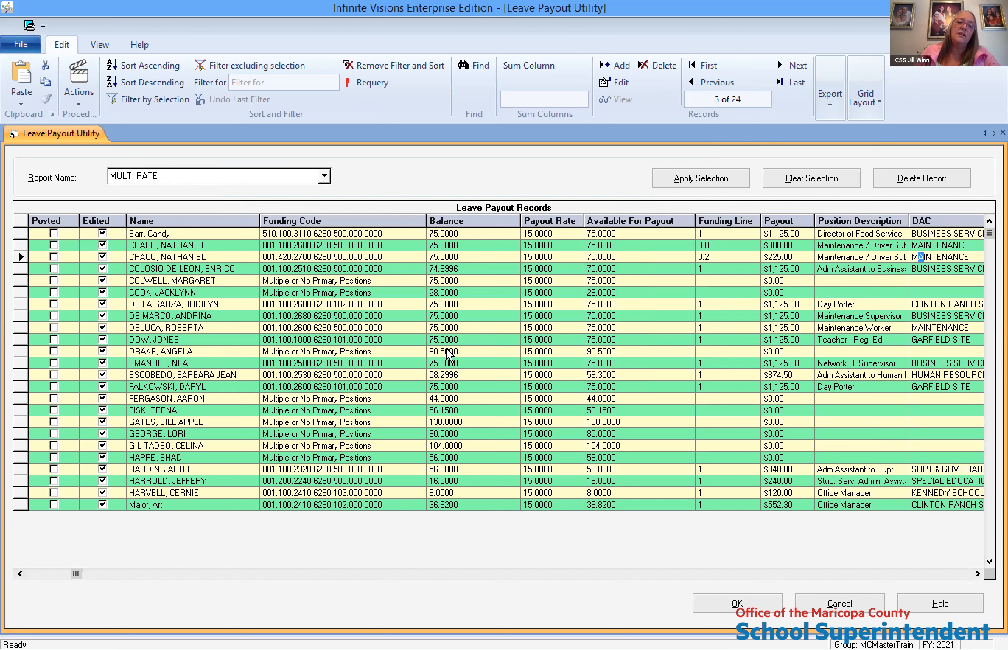
click(535, 268)
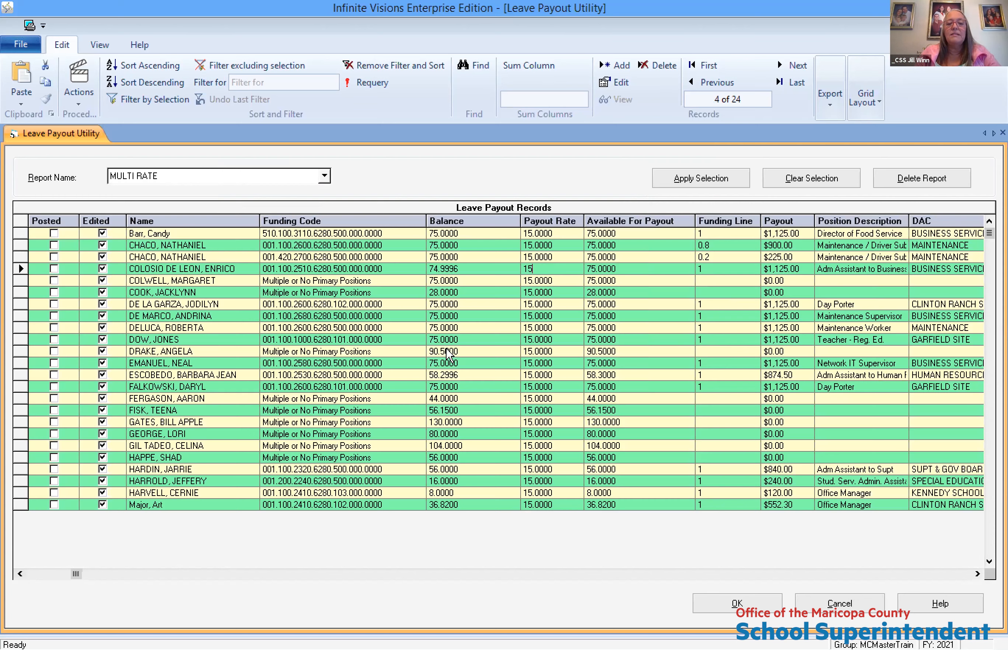
double_click(442, 271)
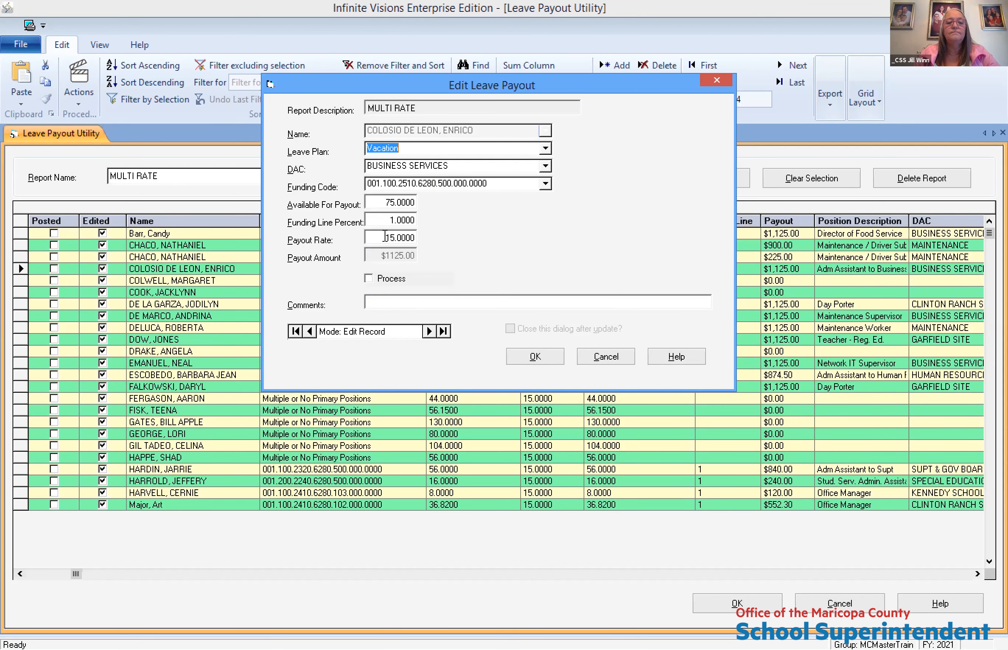
click(606, 357)
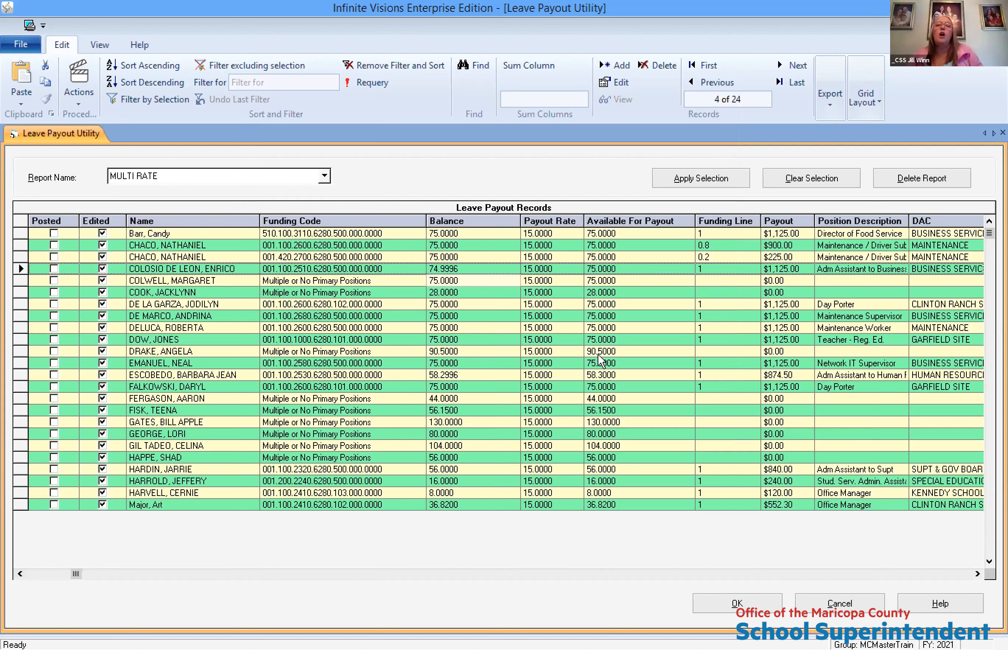
Review the Vacation plan setup (rate 1, eligible balance 0), then cancel back to the records grid
click(79, 85)
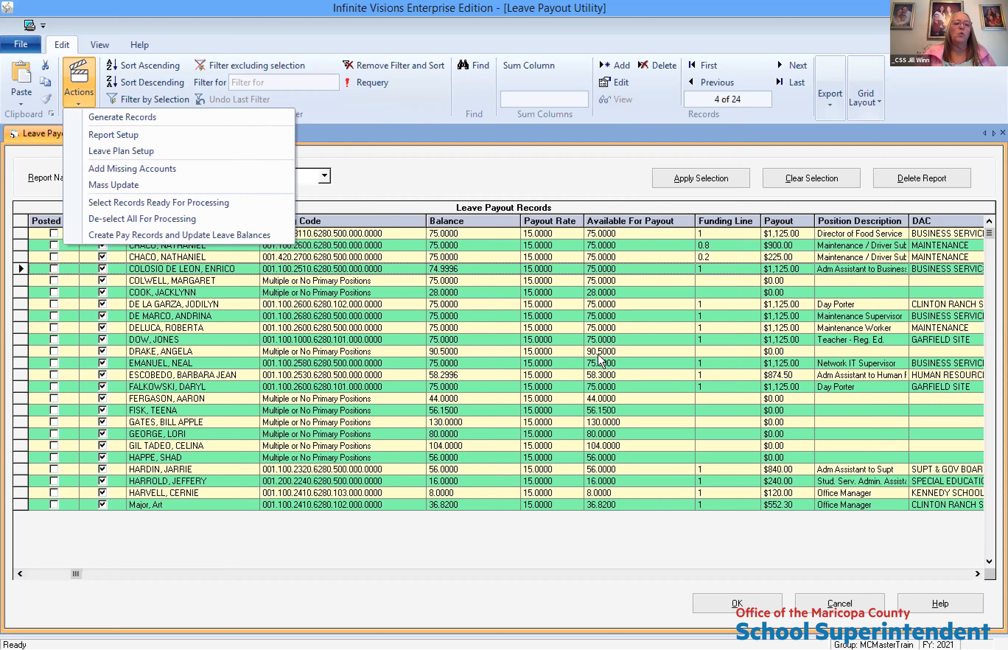
click(121, 151)
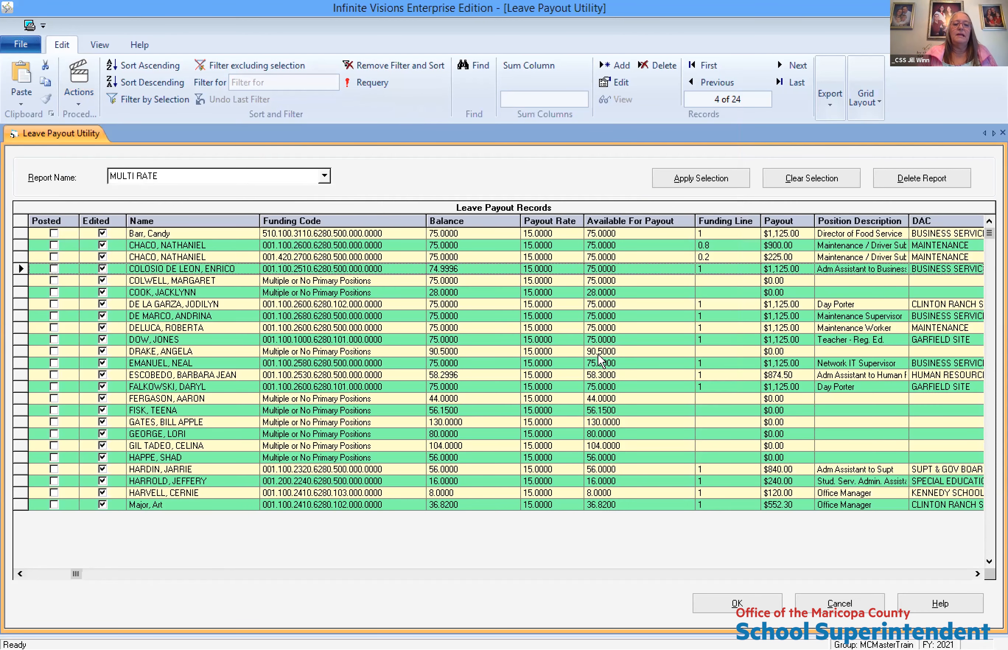
double_click(332, 212)
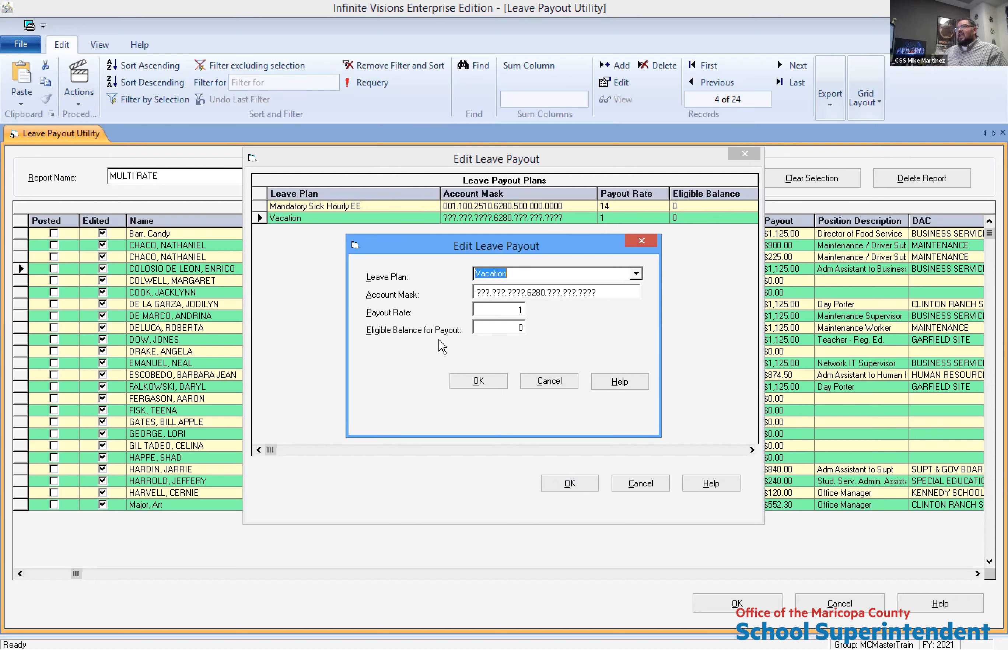
click(547, 381)
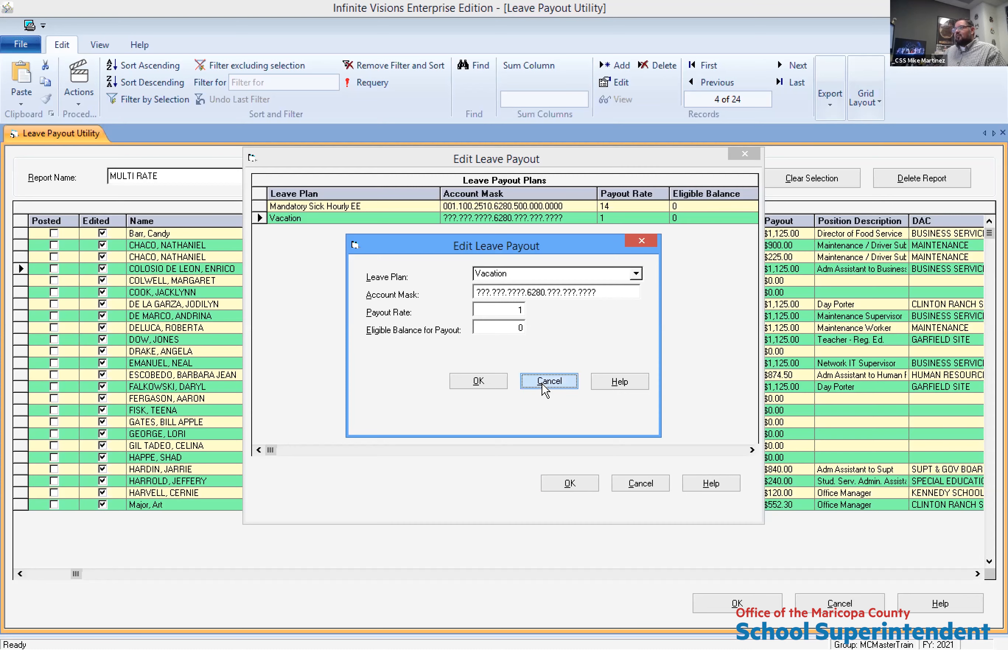
click(635, 483)
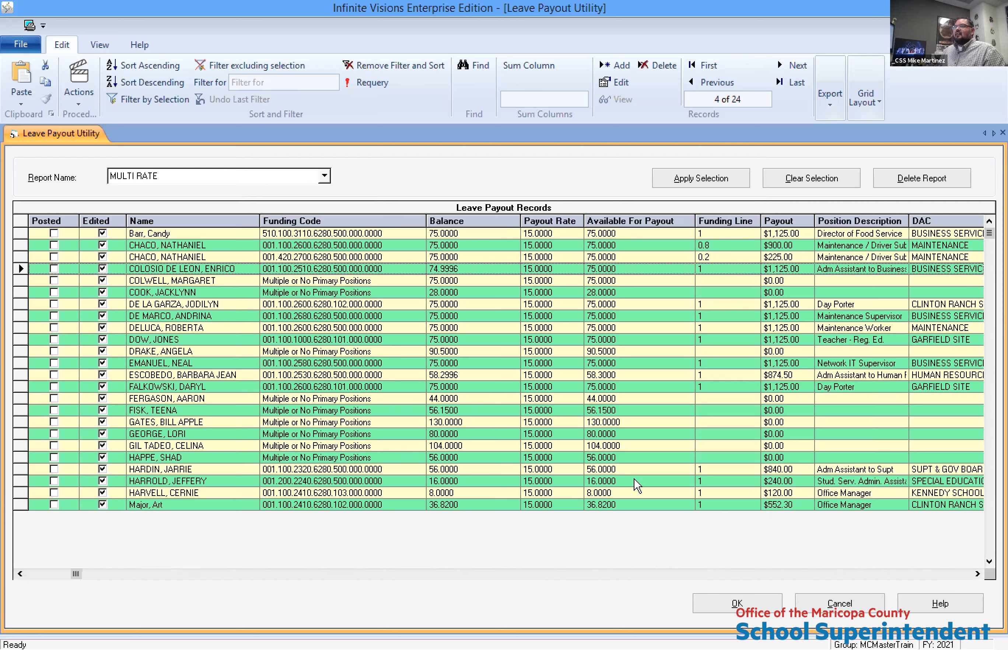
Give the 130.0000-balance record 80 available, funding code 001.100.2510.6280.500.000.0000, and comment 'UPDATE HRS'
click(444, 422)
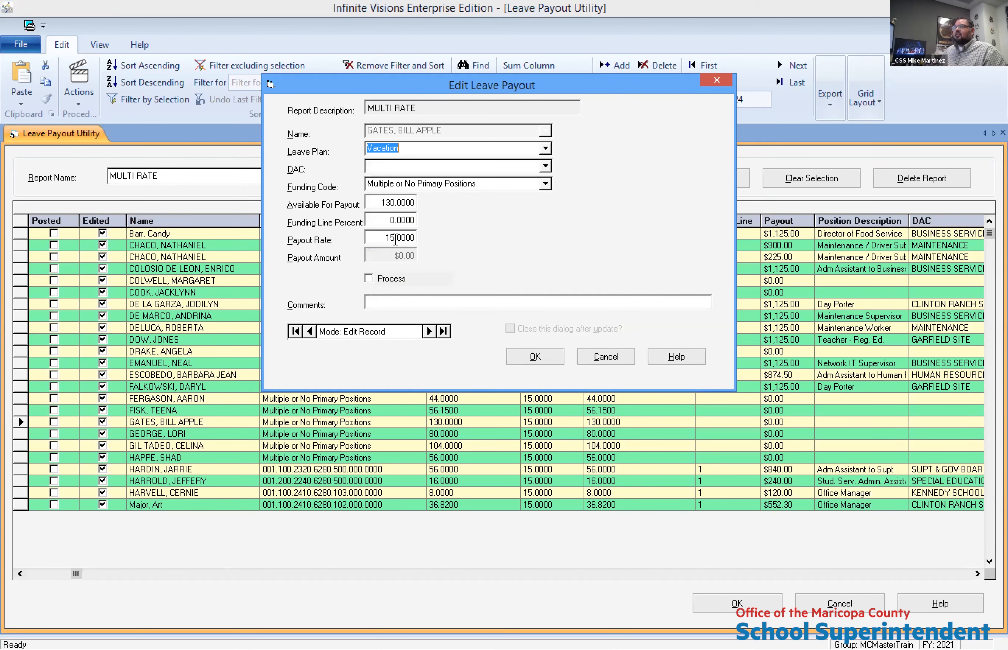
click(373, 202)
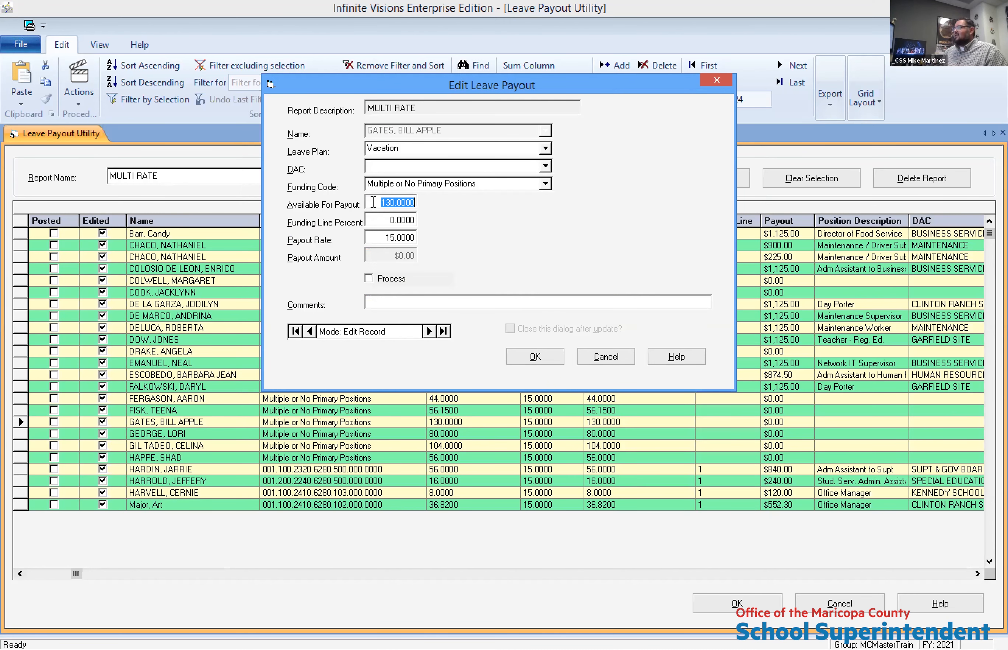
text(8)
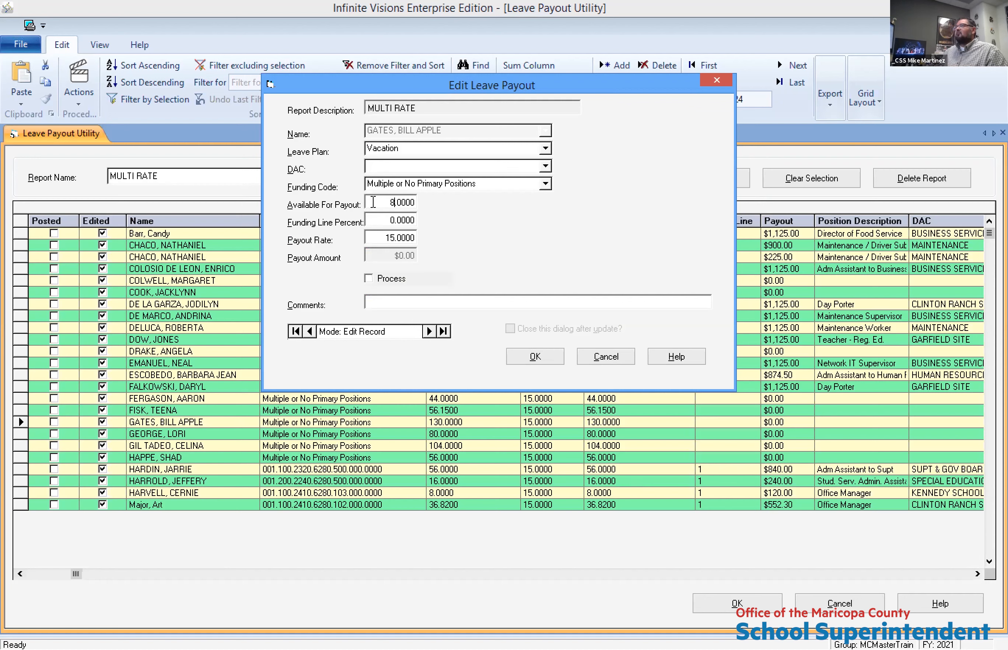
text(0)
click(518, 363)
click(568, 386)
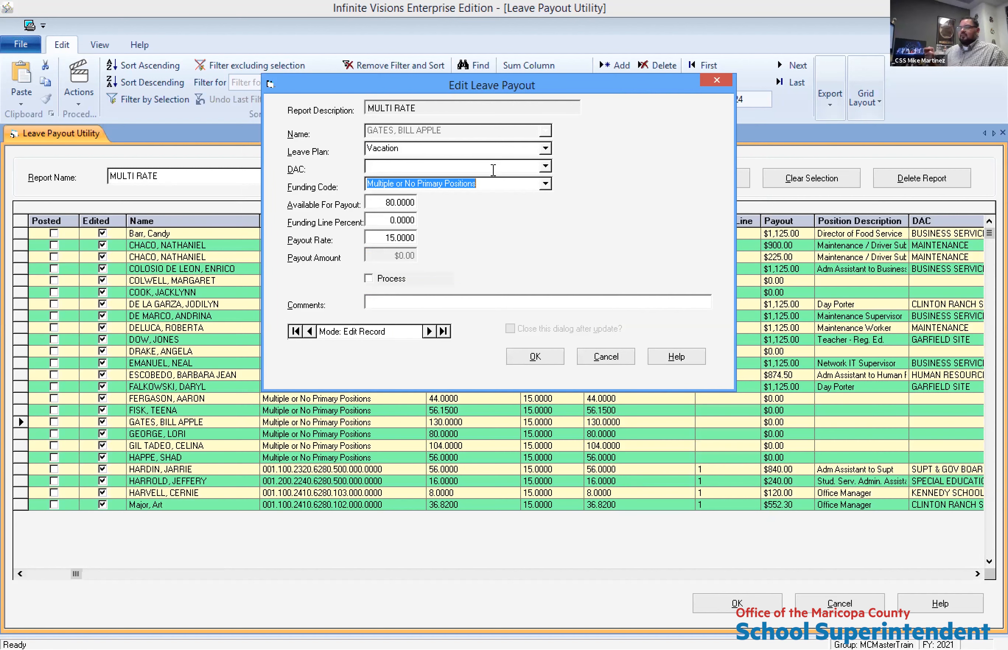
text(001.)
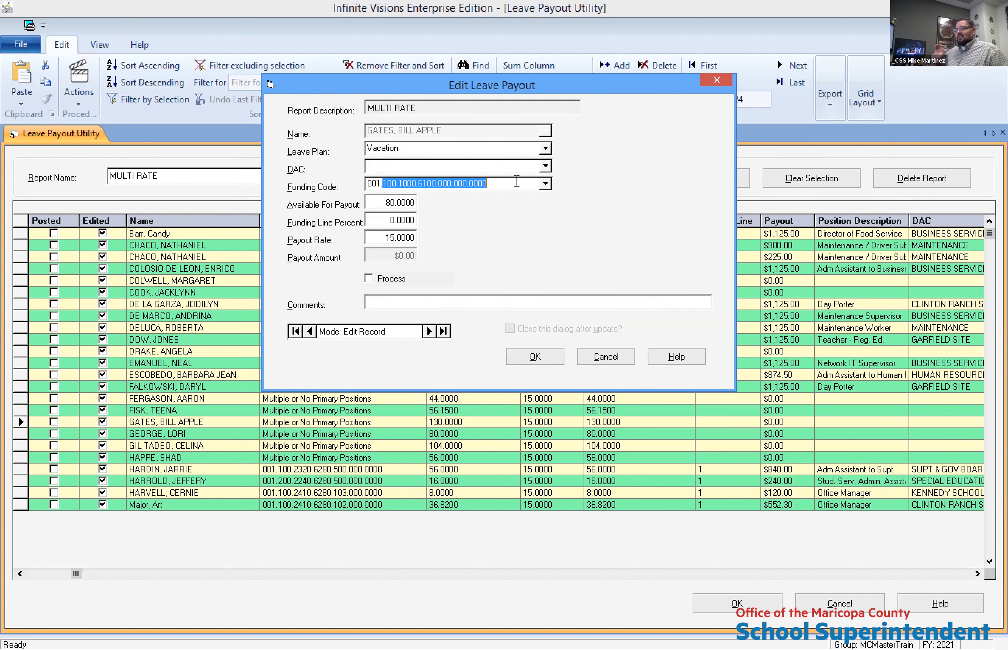
text(100.)
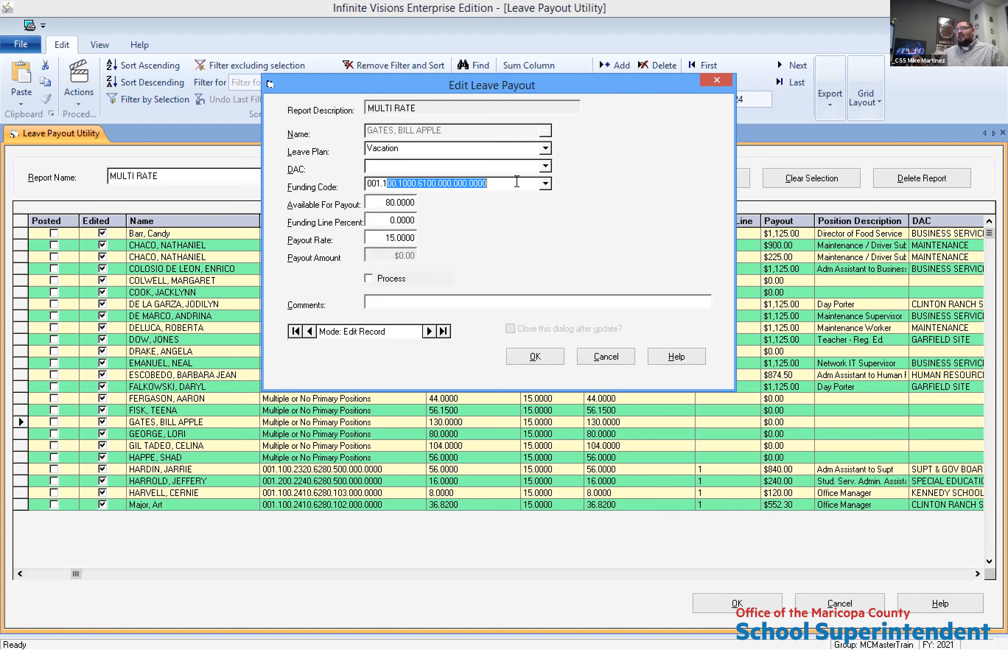
text(2510.628)
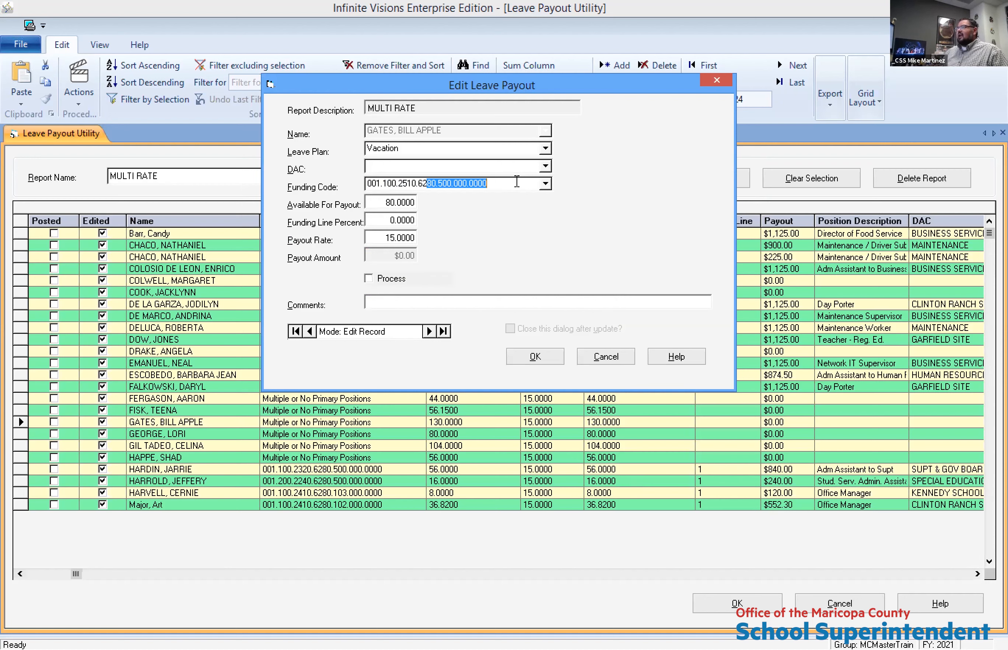
key(Tab)
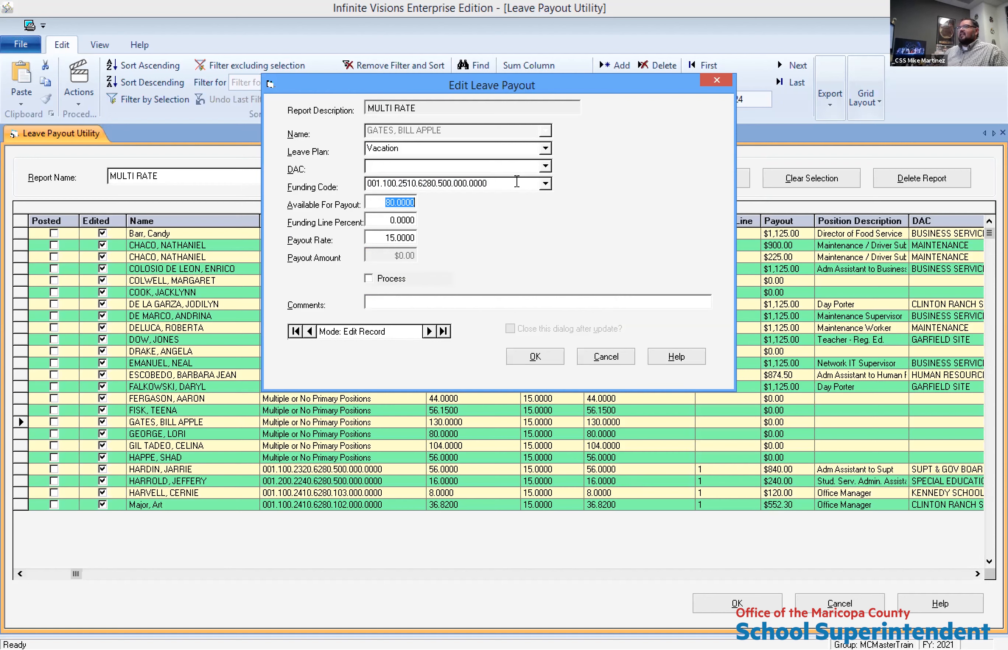
click(378, 170)
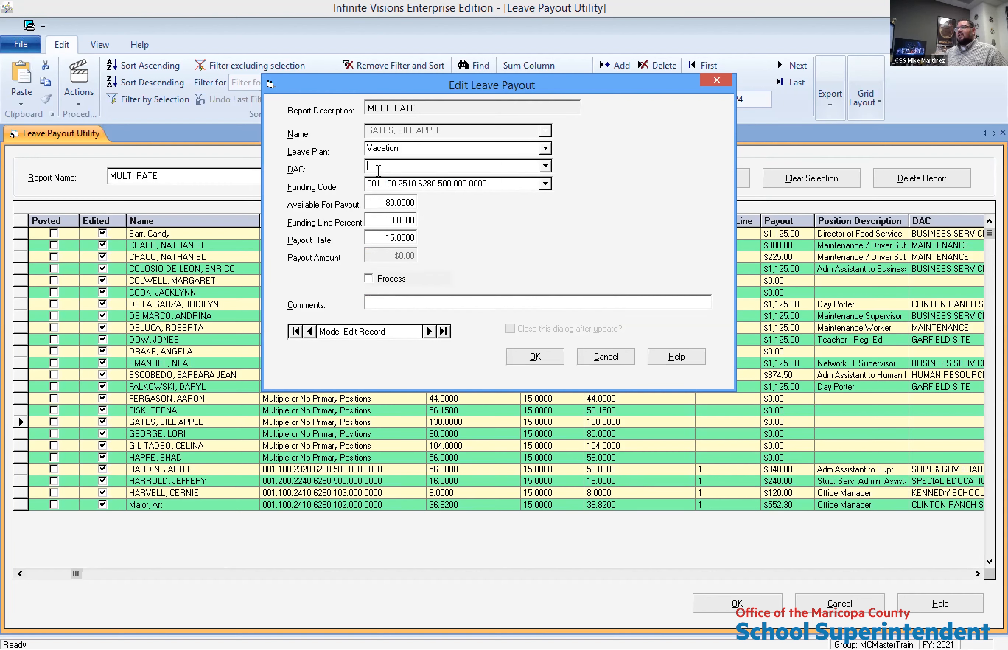
click(461, 296)
text(UPDATE HRS)
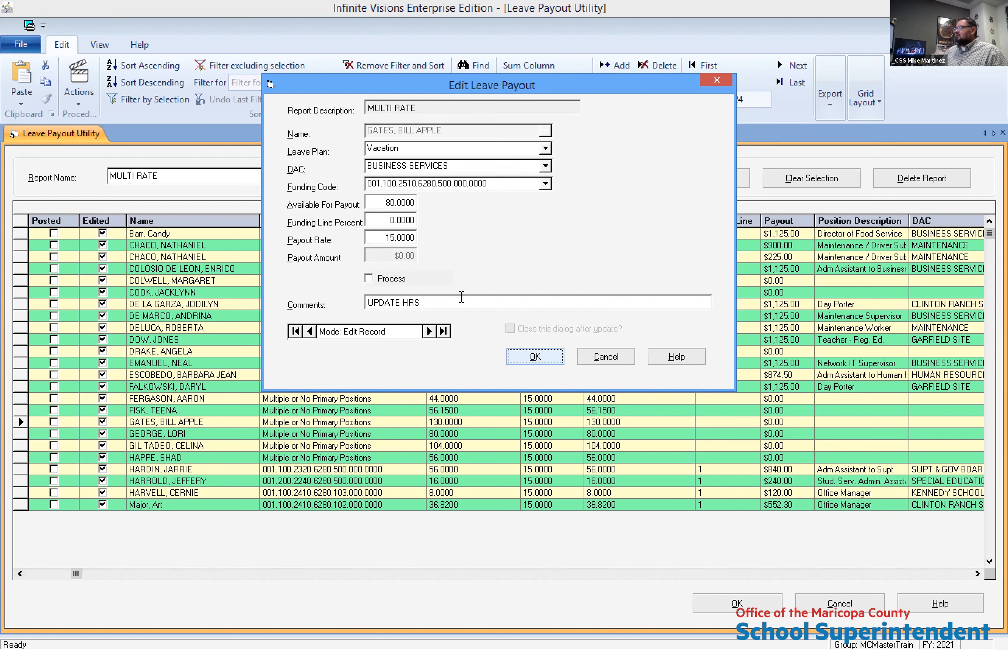
click(561, 363)
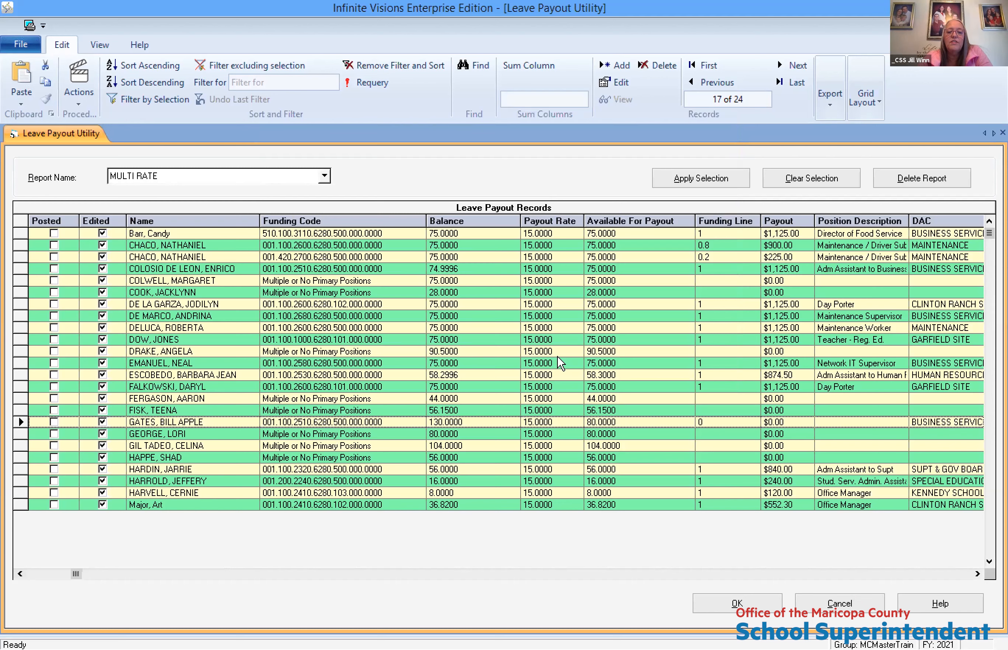
key(Tab)
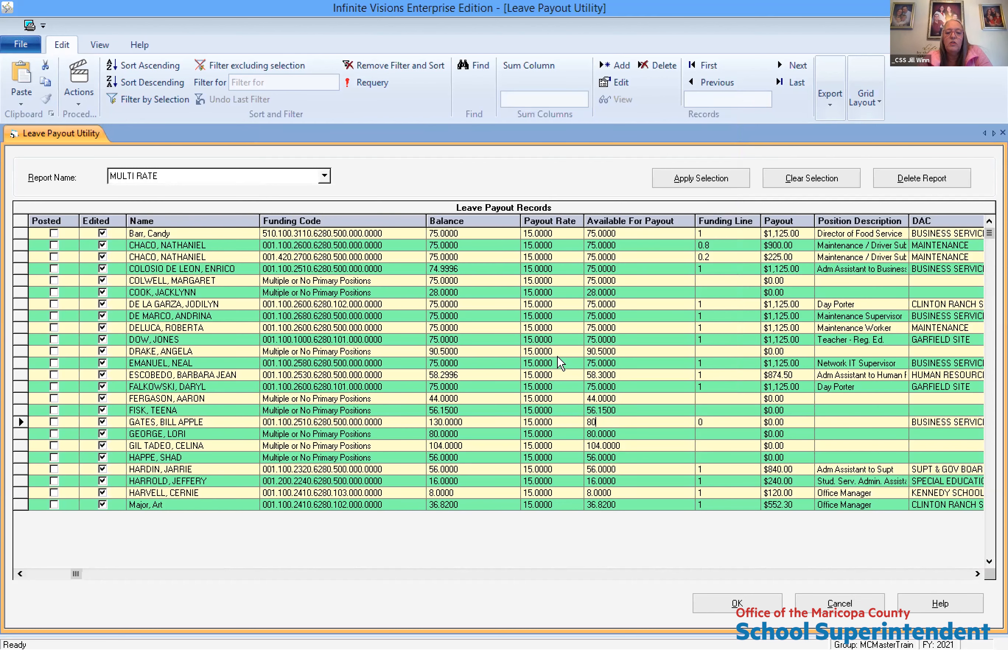
key(shift+Tab)
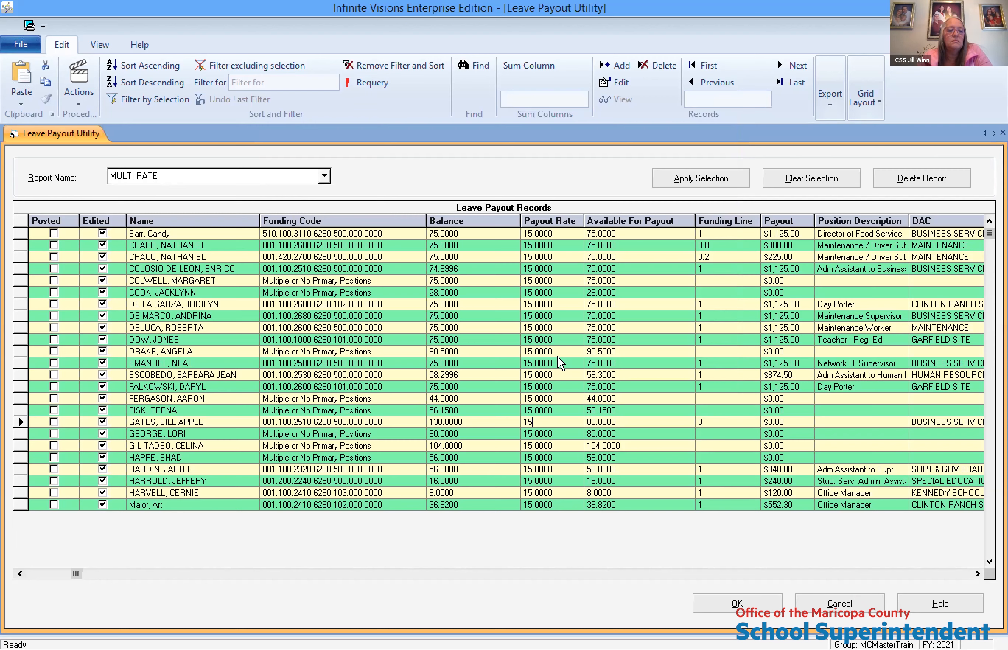
key(Return)
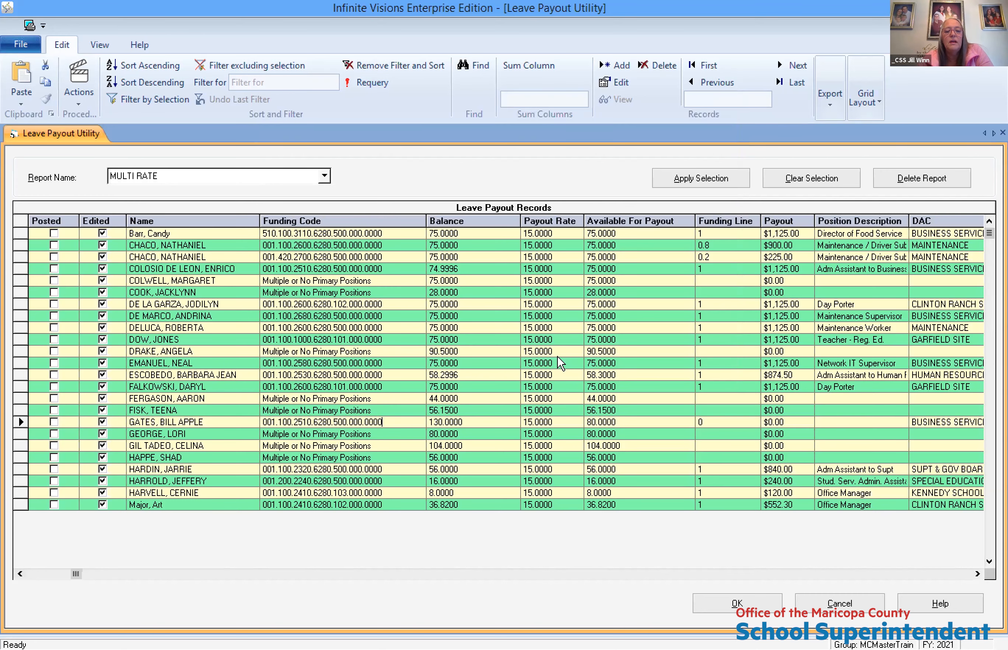
Reopen the 80-hour record, add the comment 'UPDATE', and save it with funding line 1 and a $1,200.00 payout
double_click(402, 422)
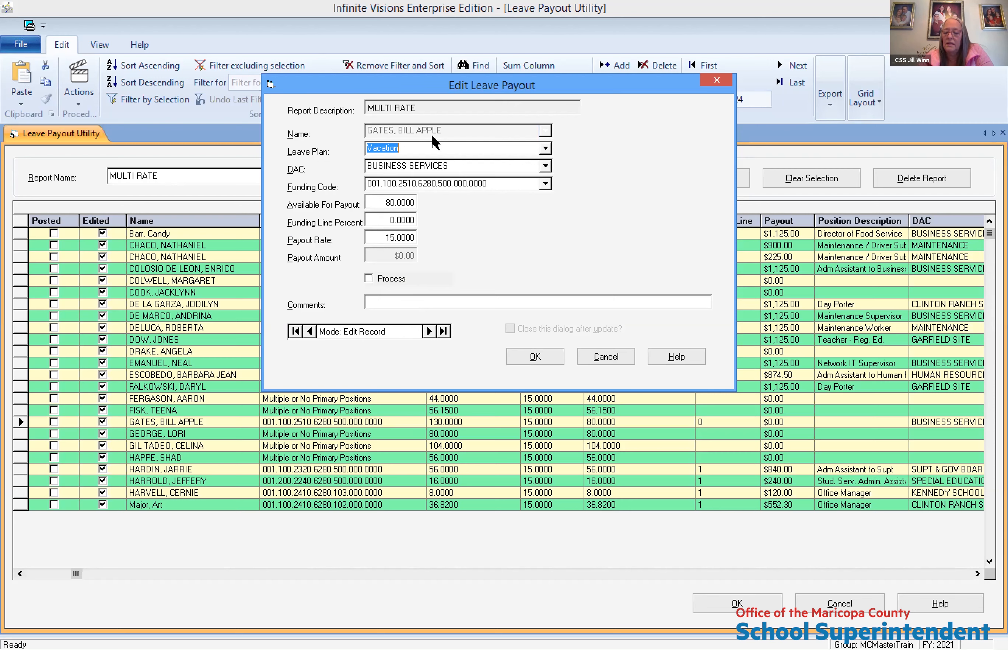
click(412, 299)
text(UPDATE)
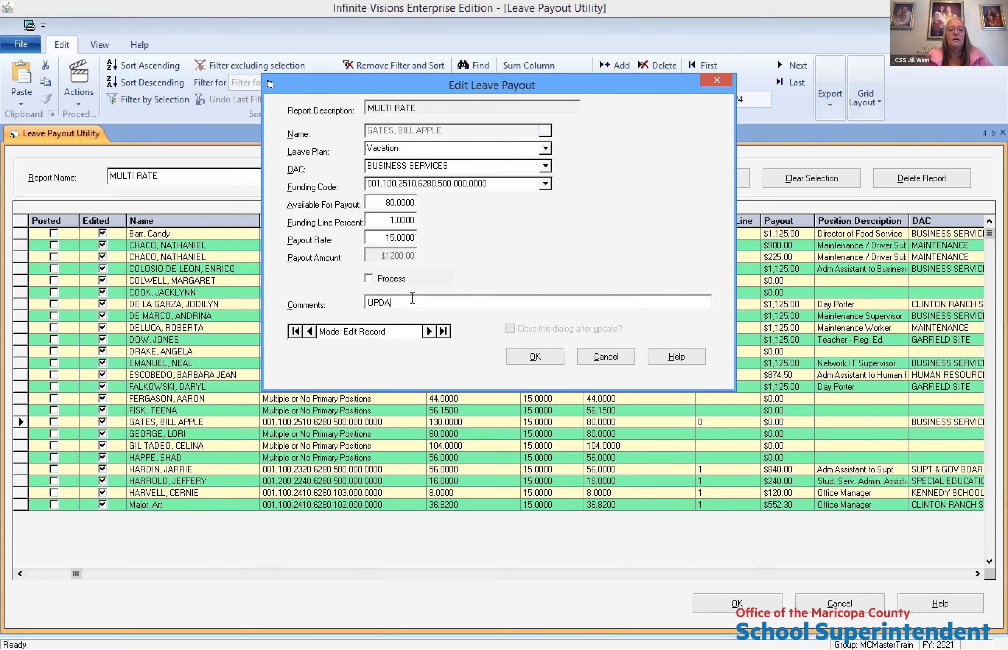
click(535, 356)
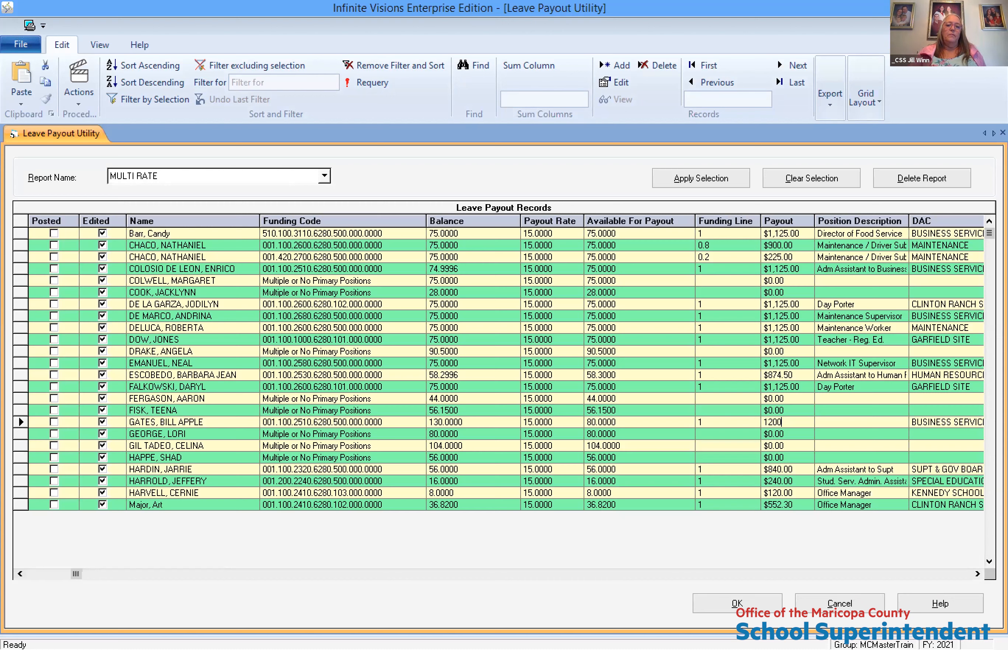
Commit the $1,200.00 payout, then delete the Director of Food Service record, leaving 23 records
click(368, 293)
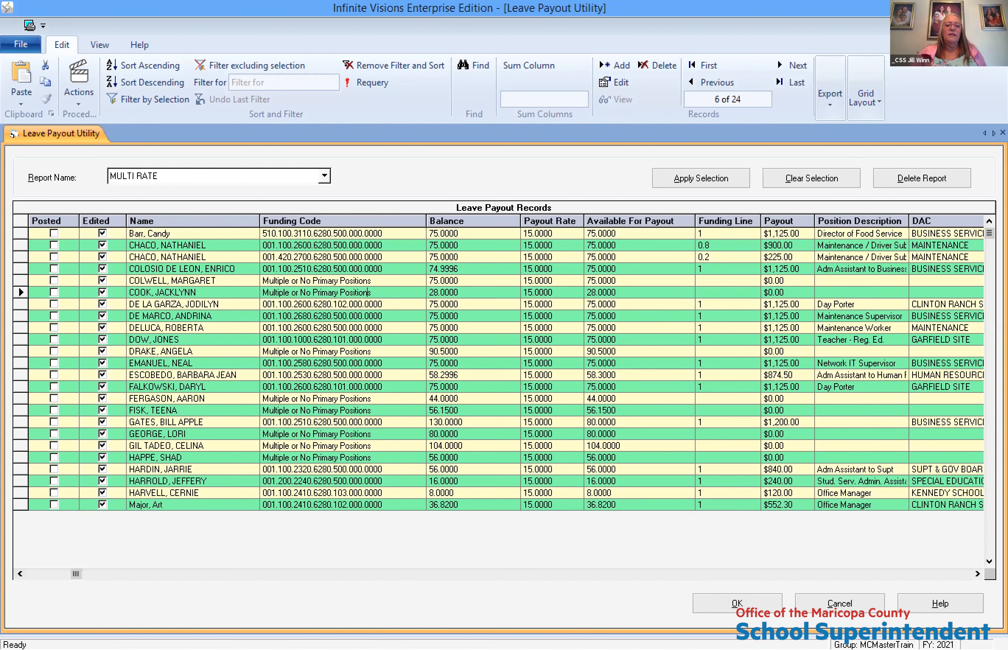
click(328, 280)
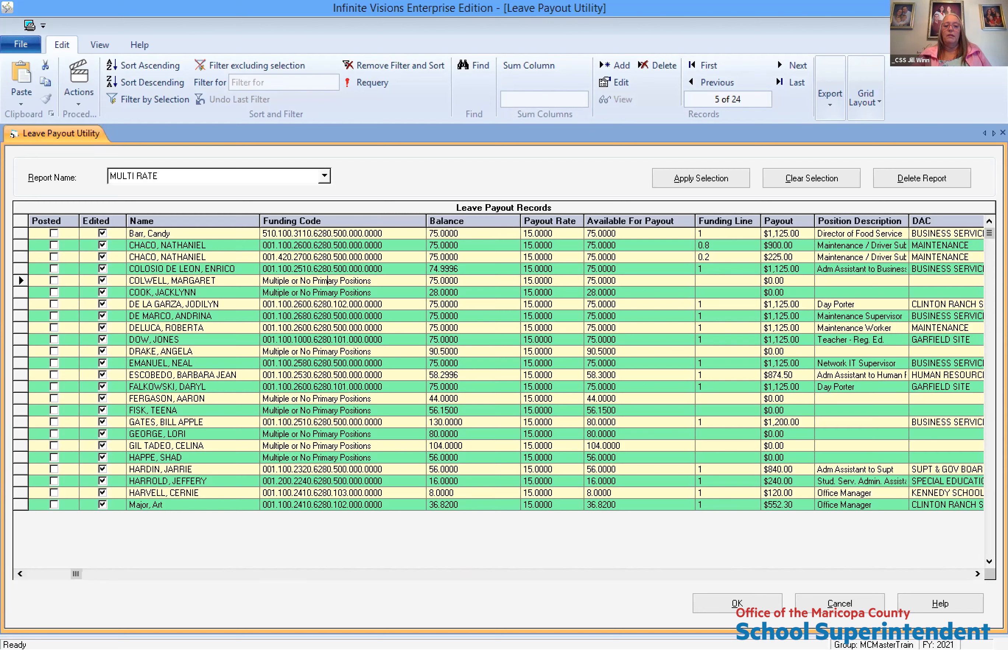
click(322, 234)
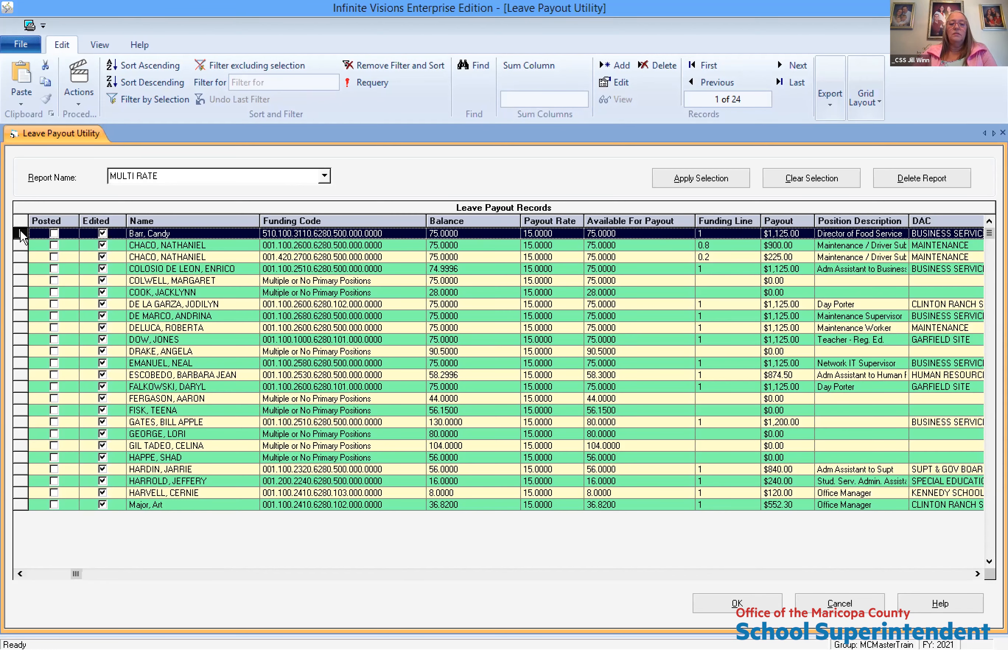
key(Delete)
click(550, 389)
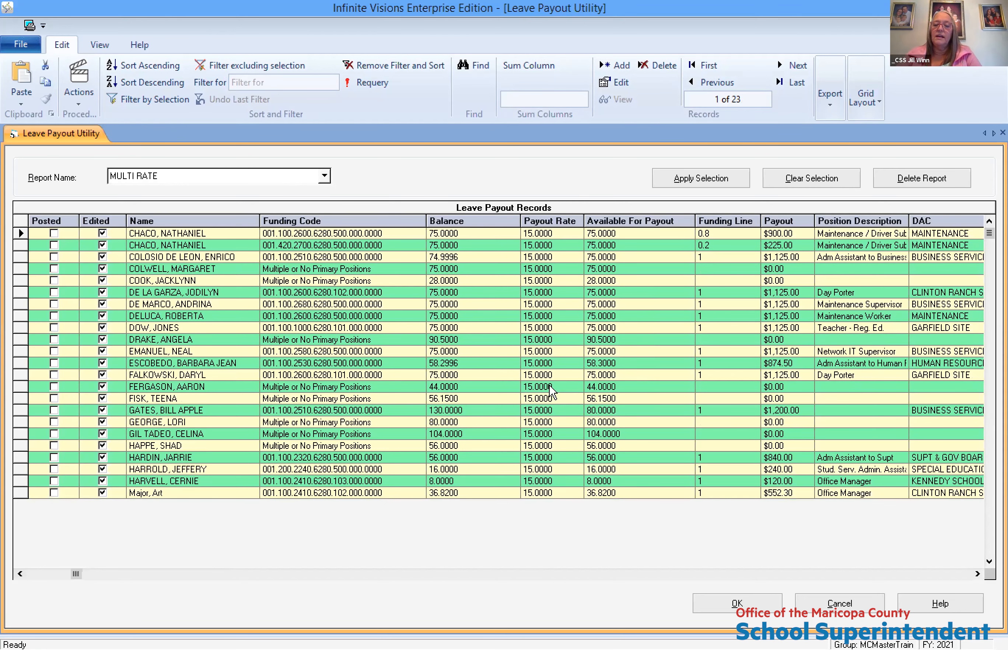